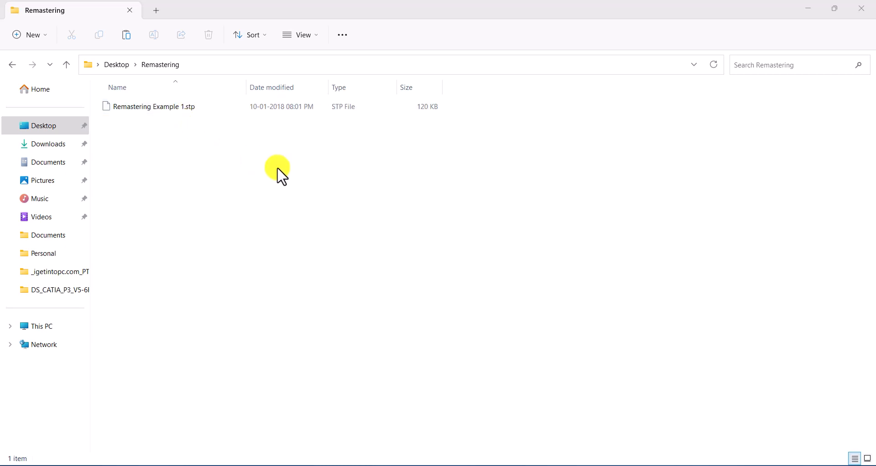
Import the file Remastering Example 1.stp from the Remastering folder into CATIA and dismiss the transfer report
{"action": "double_click", "coordinate": [371, 11]}
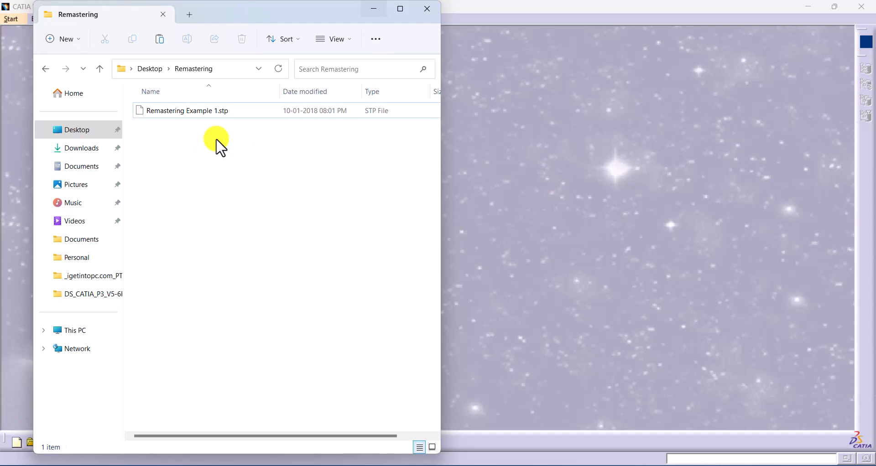
{"action": "left_click", "coordinate": [218, 115]}
{"action": "left_click_drag", "start_coordinate": [195, 108], "coordinate": [517, 222]}
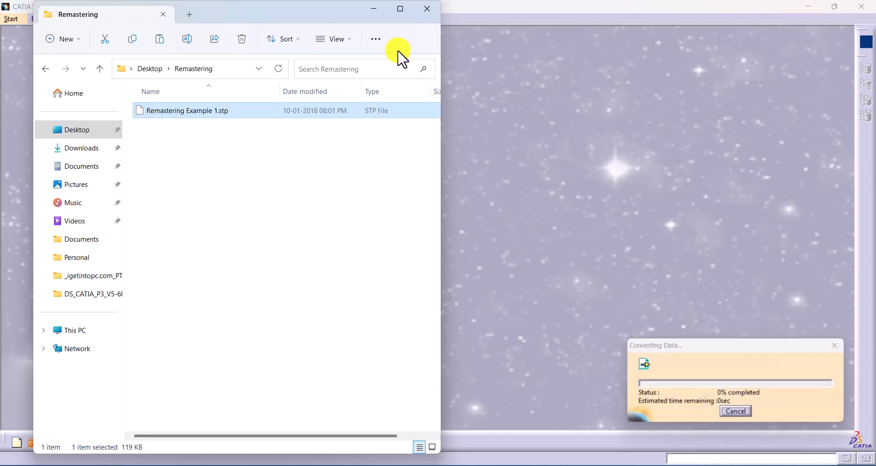
{"action": "left_click", "coordinate": [377, 13]}
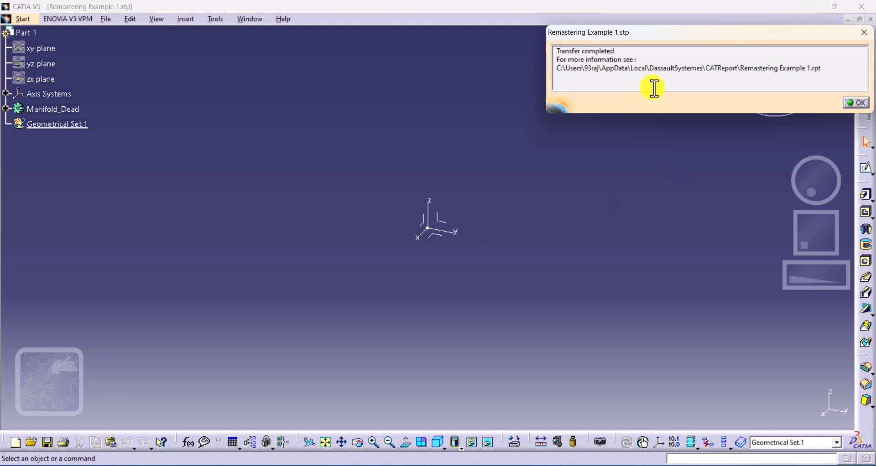
{"action": "left_click_drag", "start_coordinate": [669, 37], "coordinate": [420, 71]}
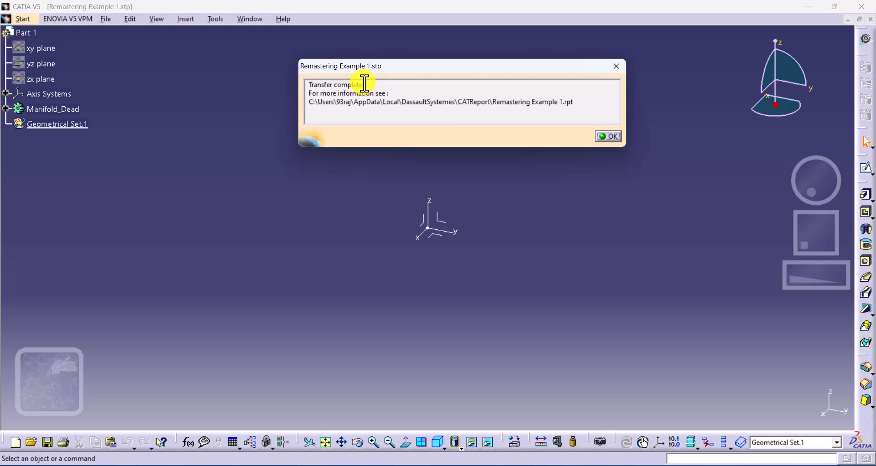
{"action": "left_click", "coordinate": [604, 136]}
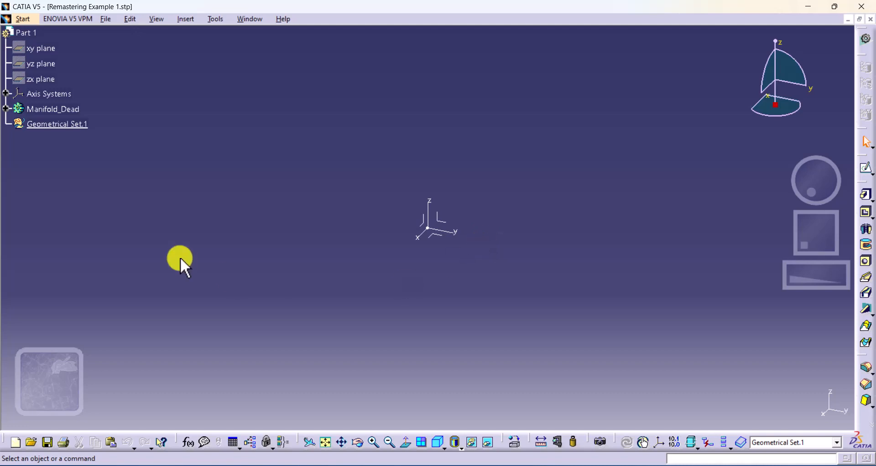
Delete the Absolute Axis System from the imported part's Axis Systems
{"action": "scroll", "coordinate": [139, 122], "scroll_direction": "up", "scroll_amount": 3, "text": "ctrl"}
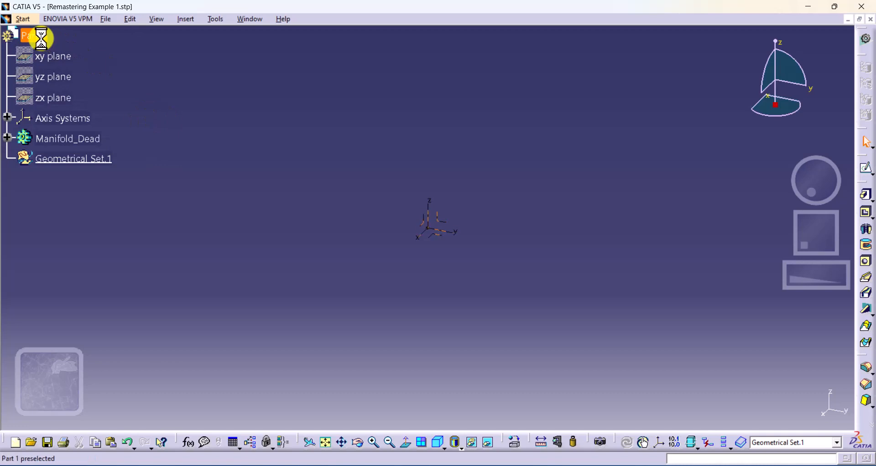
{"action": "left_click", "coordinate": [67, 58]}
{"action": "left_click", "coordinate": [60, 88]}
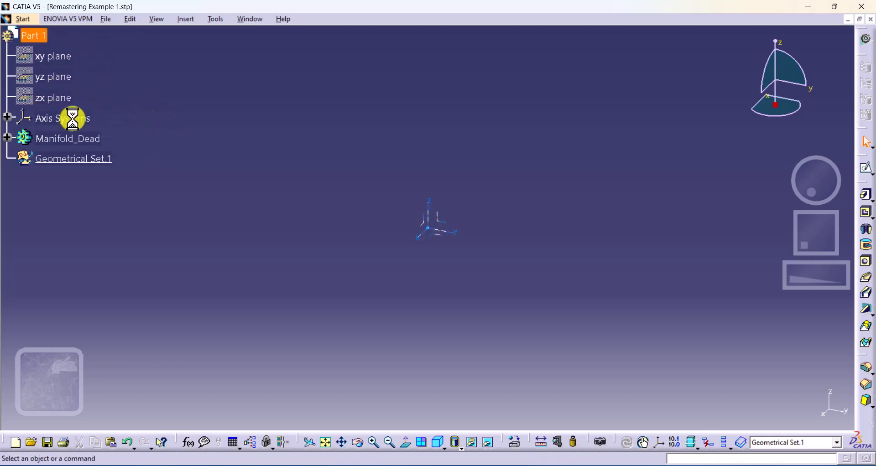
{"action": "left_click", "coordinate": [7, 118]}
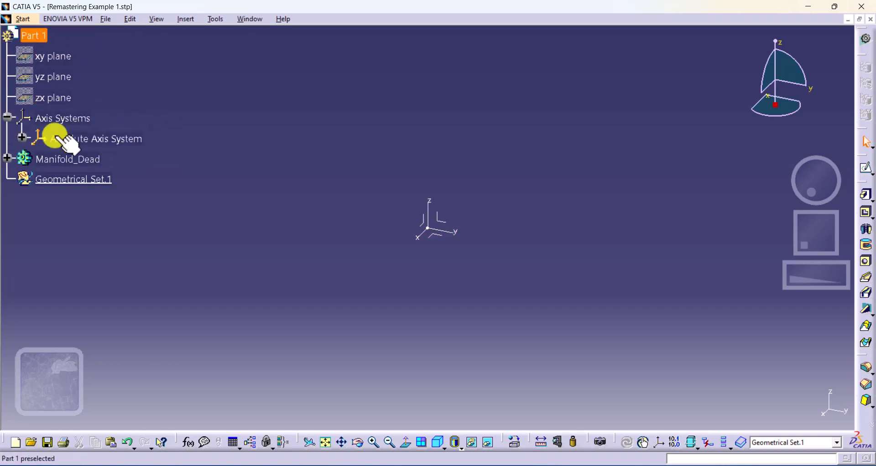
{"action": "right_click", "coordinate": [95, 138]}
{"action": "left_click", "coordinate": [157, 296]}
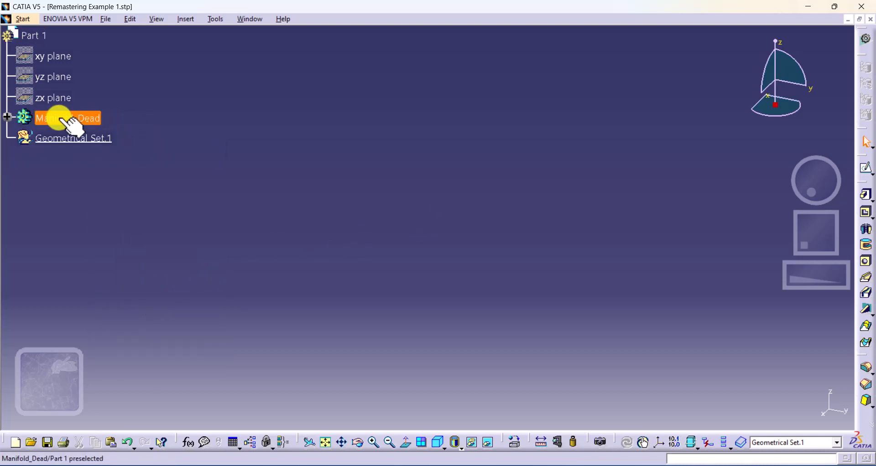
Expand the Manifold_Dead body and show the xy, yz and zx planes
{"action": "left_click", "coordinate": [8, 118]}
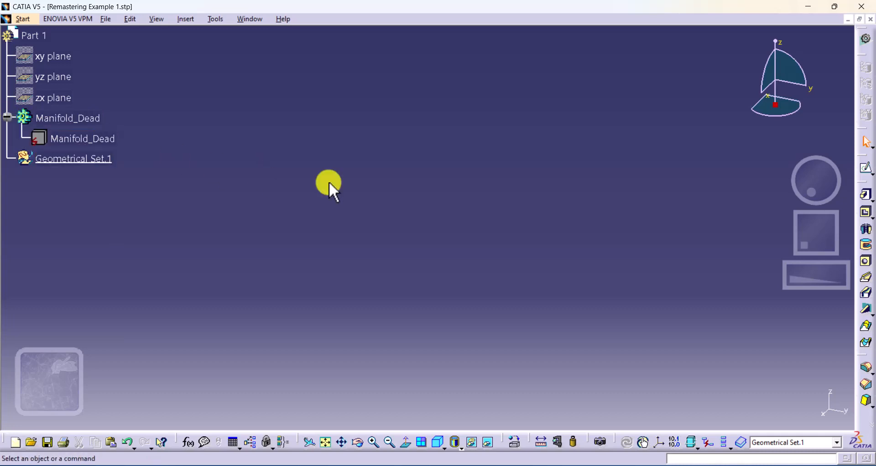
{"action": "left_click", "coordinate": [59, 56]}
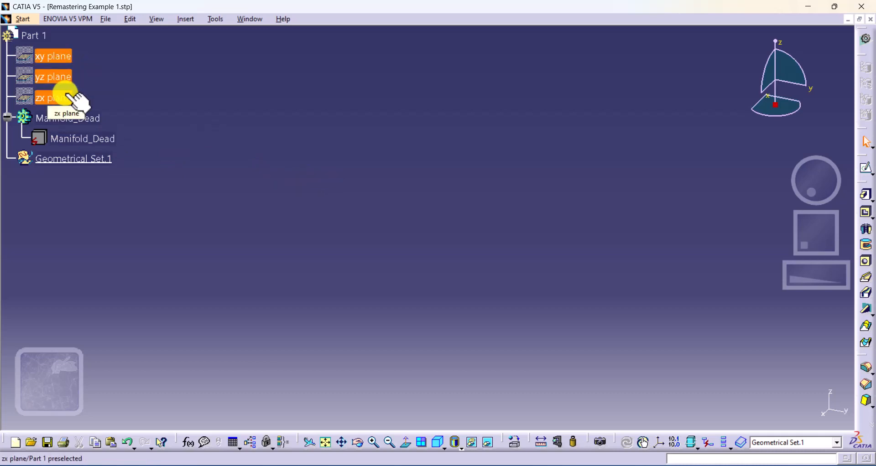
{"action": "right_click", "coordinate": [68, 94]}
{"action": "left_click", "coordinate": [95, 129]}
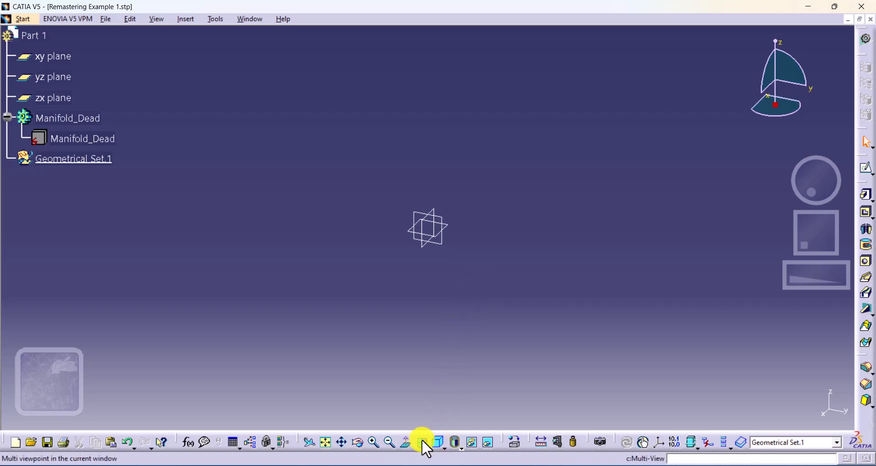
Examine the imported bracket's position and orientation relative to the reference planes in the isometric and front views
{"action": "left_click", "coordinate": [438, 441]}
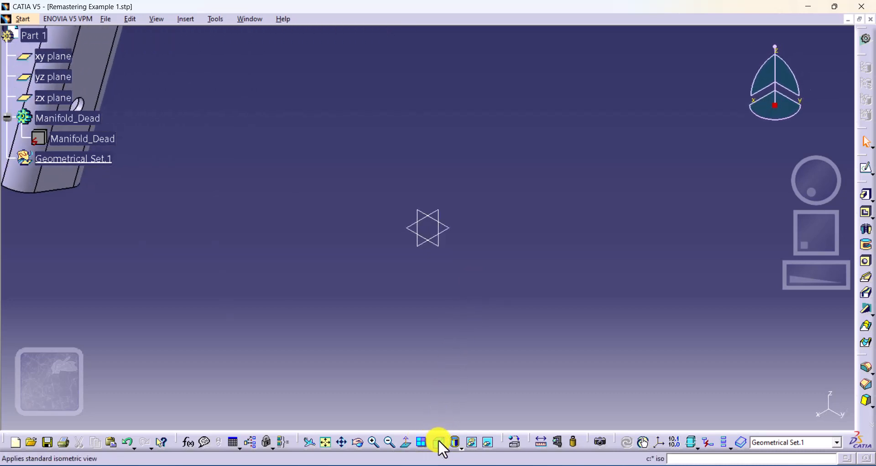
{"action": "left_click", "coordinate": [327, 441]}
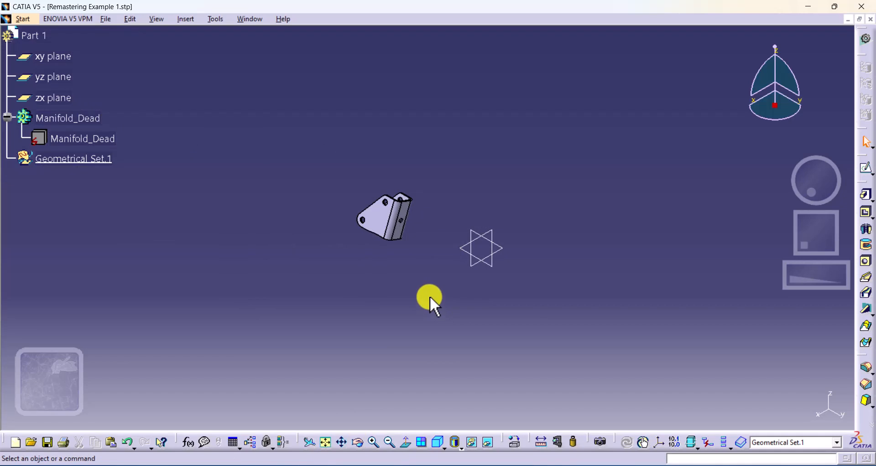
{"action": "middle_click_drag", "start_coordinate": [470, 215], "coordinate": [502, 143]}
{"action": "middle_click_drag", "start_coordinate": [457, 193], "coordinate": [378, 213]}
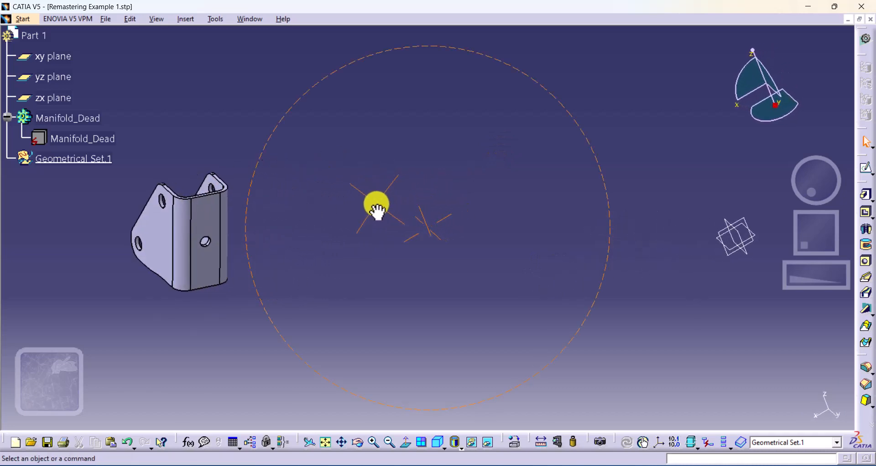
{"action": "left_click", "coordinate": [445, 447]}
{"action": "left_click", "coordinate": [451, 355]}
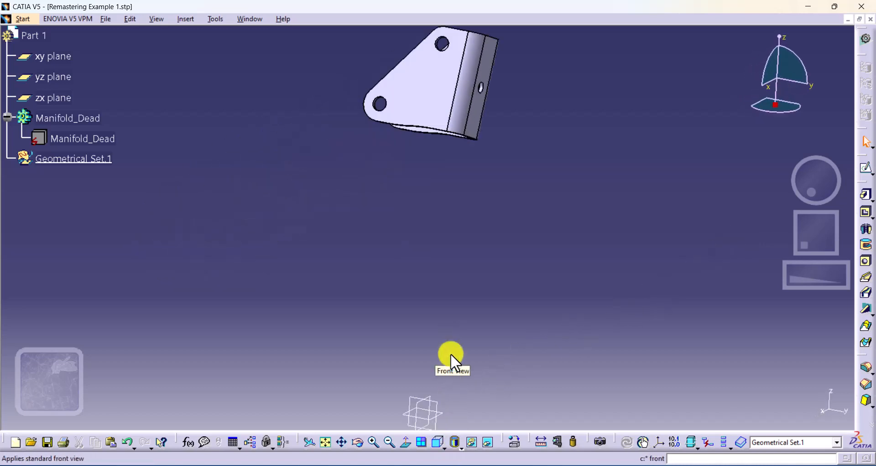
{"action": "middle_click_drag", "start_coordinate": [527, 156], "coordinate": [501, 303]}
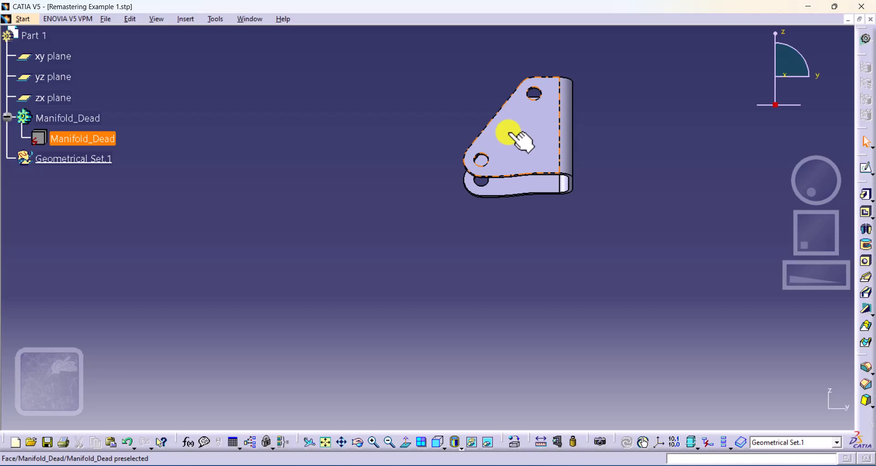
{"action": "left_click", "coordinate": [444, 447]}
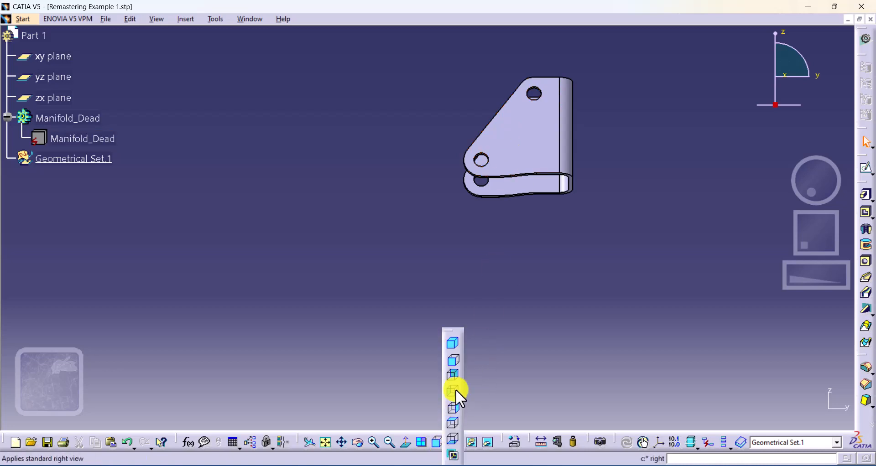
{"action": "left_click", "coordinate": [457, 341]}
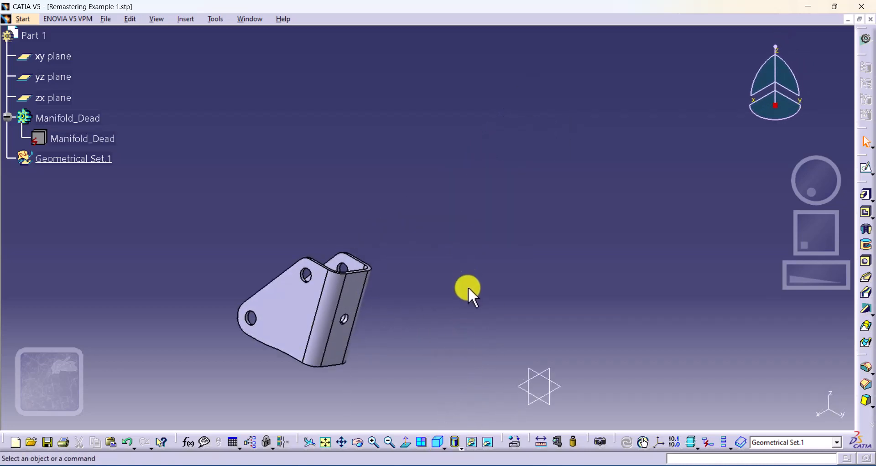
{"action": "middle_click_drag", "start_coordinate": [469, 290], "coordinate": [485, 197]}
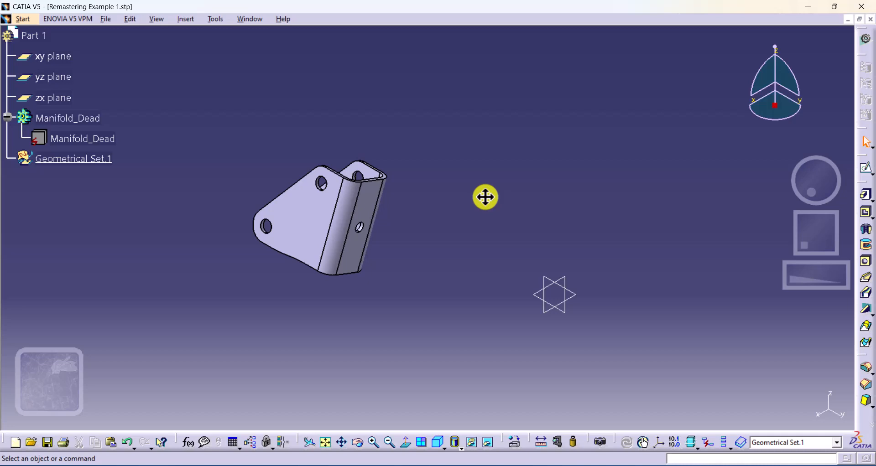
Hide the xy, yz and zx planes
{"action": "left_click_drag", "start_coordinate": [498, 254], "coordinate": [597, 331]}
{"action": "right_click", "coordinate": [58, 60]}
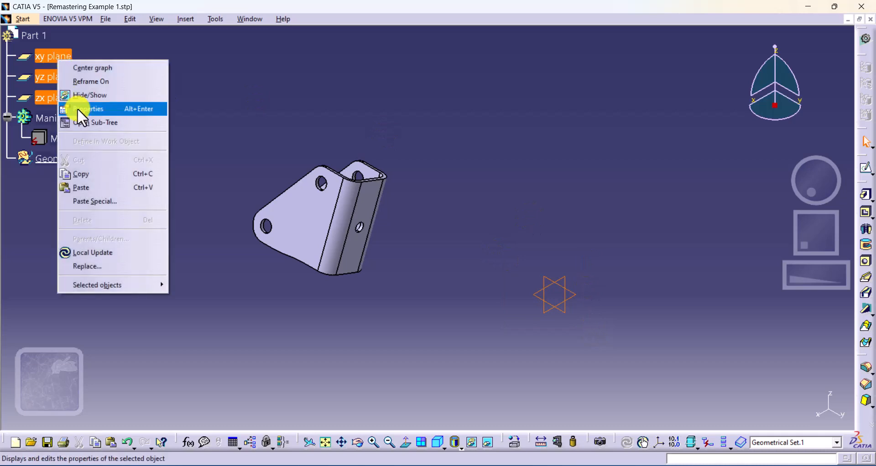
{"action": "left_click", "coordinate": [99, 100]}
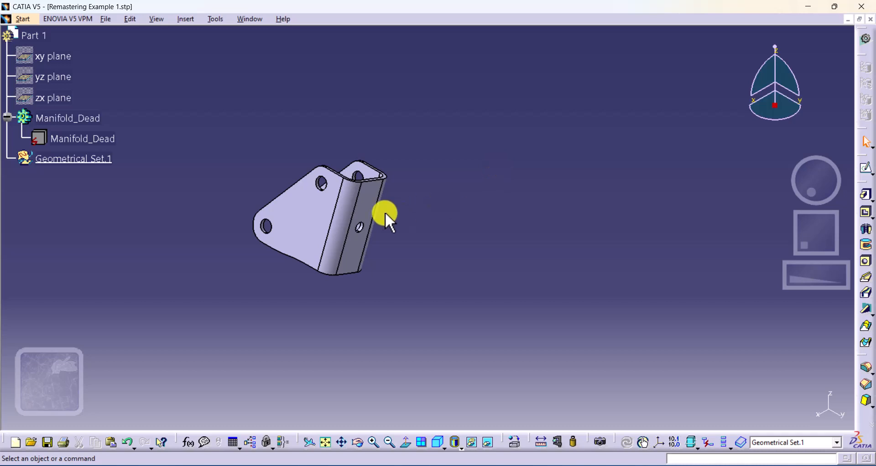
{"action": "middle_click_drag", "start_coordinate": [385, 215], "coordinate": [635, 280]}
{"action": "middle_click_drag", "start_coordinate": [635, 280], "coordinate": [478, 239]}
{"action": "middle_click_drag", "start_coordinate": [479, 270], "coordinate": [489, 251]}
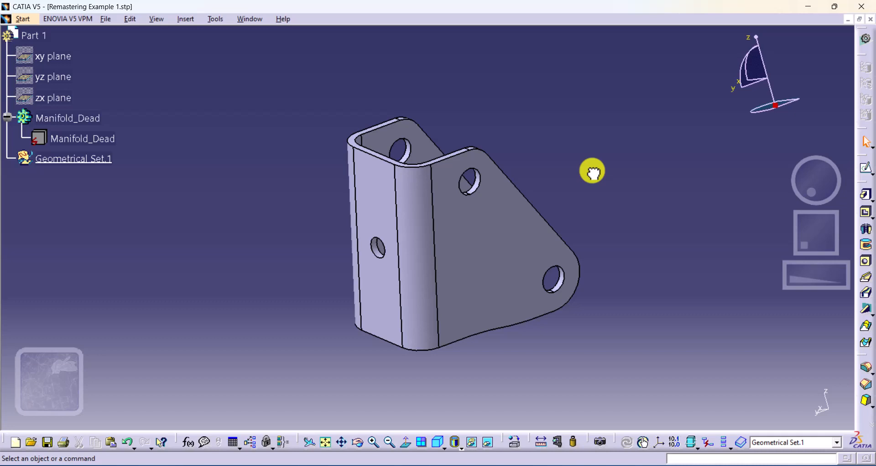
{"action": "middle_click_drag", "start_coordinate": [592, 172], "coordinate": [585, 191]}
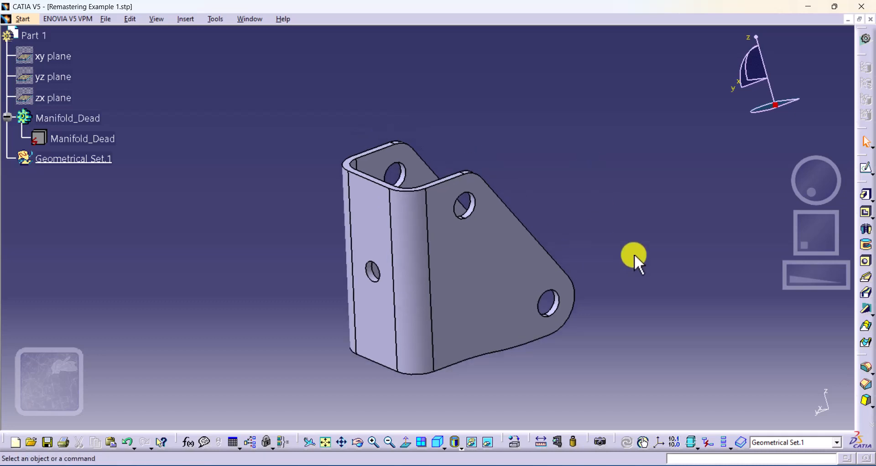
Undock the Sketch-Based Features, Dress-Up Features, Transformation Features and Reference Elements toolbars and place them floating above the bracket
{"action": "mouse_move", "coordinate": [861, 181]}
{"action": "left_mouse_down"}
{"action": "mouse_move", "coordinate": [333, 59]}
{"action": "mouse_move", "coordinate": [162, 74]}
{"action": "left_mouse_up"}
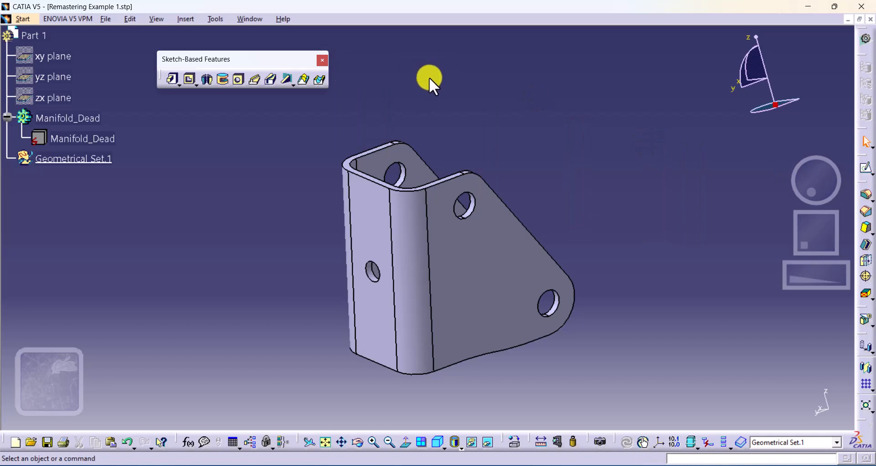
{"action": "left_click_drag", "start_coordinate": [429, 77], "coordinate": [430, 85]}
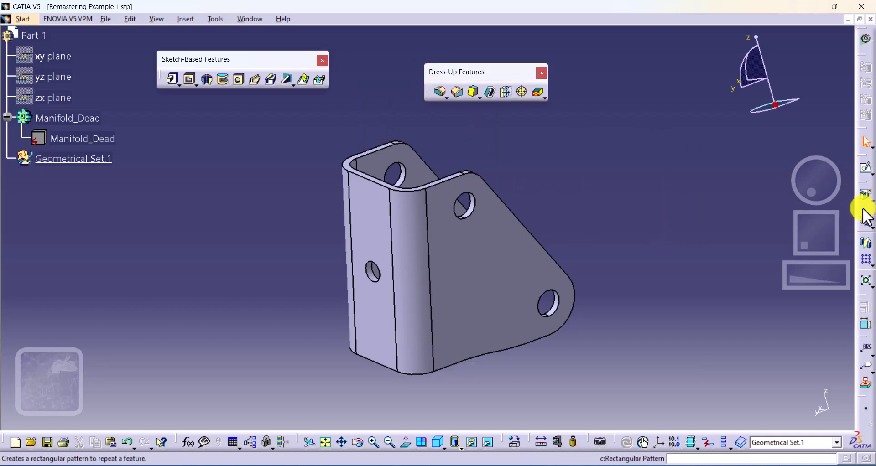
{"action": "left_click_drag", "start_coordinate": [864, 212], "coordinate": [708, 73]}
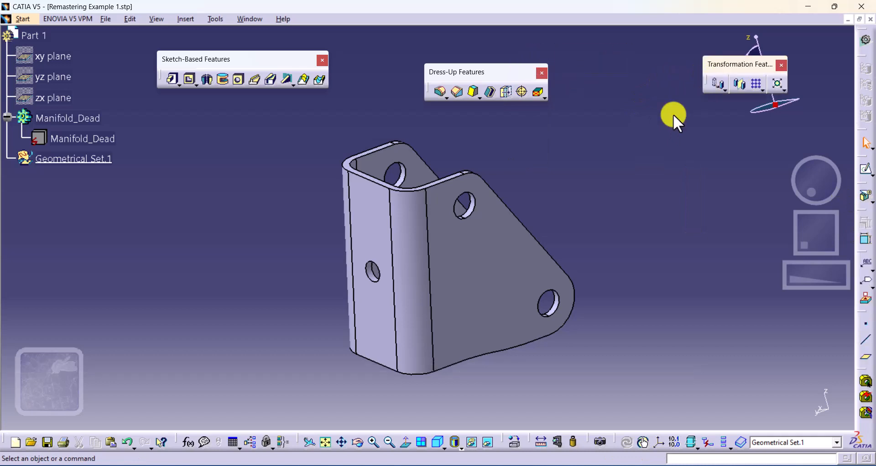
{"action": "left_click_drag", "start_coordinate": [474, 68], "coordinate": [453, 65]}
{"action": "left_click_drag", "start_coordinate": [483, 72], "coordinate": [484, 72]}
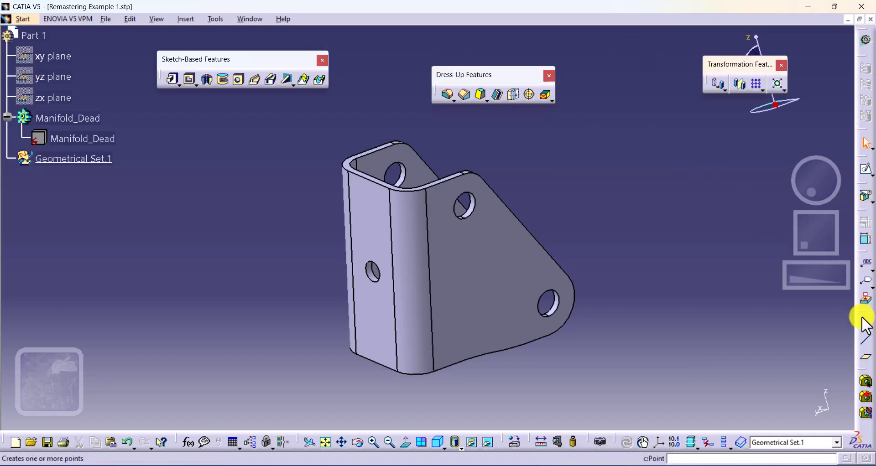
{"action": "left_click_drag", "start_coordinate": [863, 312], "coordinate": [604, 73]}
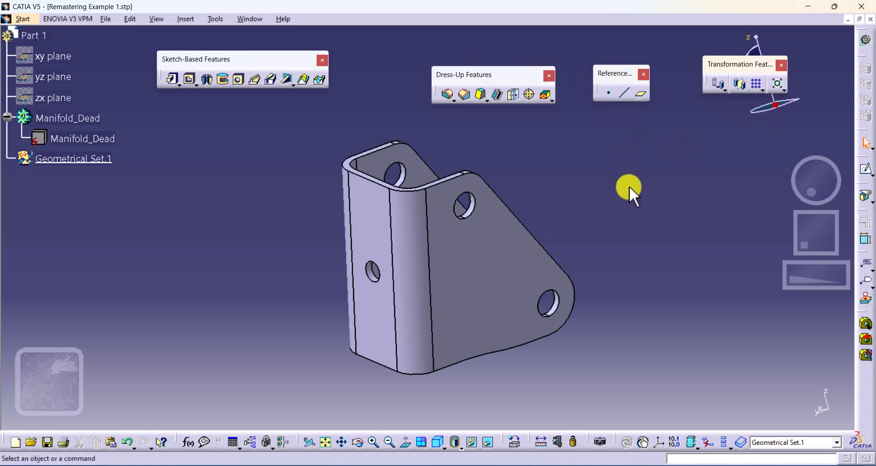
Create a reference point on the lower edge of the bracket's flat web face, at its middle with a curve length ratio of 0.5
{"action": "left_click", "coordinate": [610, 90]}
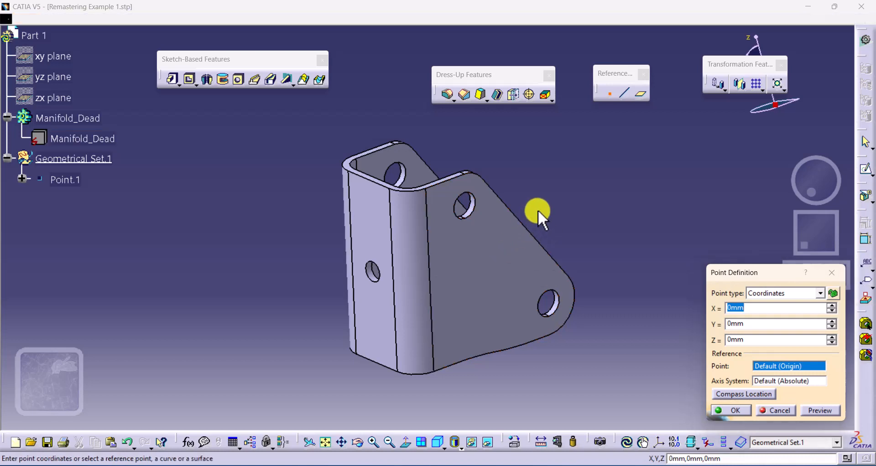
{"action": "middle_click_drag", "start_coordinate": [539, 211], "coordinate": [391, 211]}
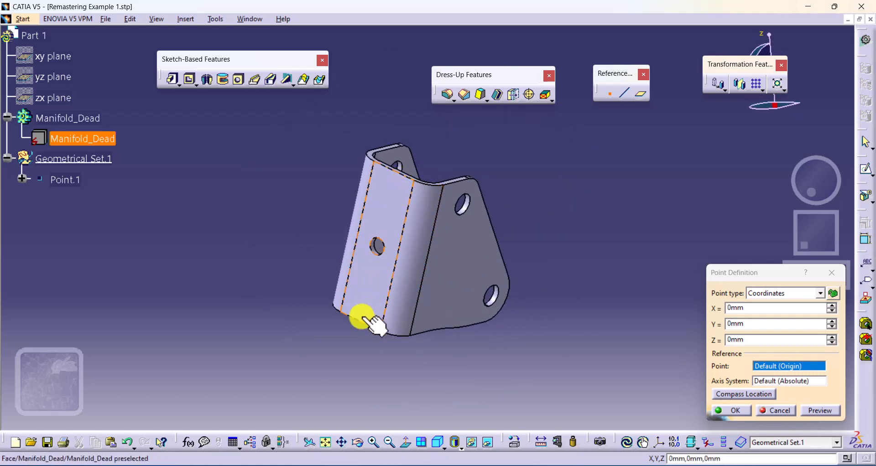
{"action": "middle_click_drag", "start_coordinate": [363, 340], "coordinate": [391, 301]}
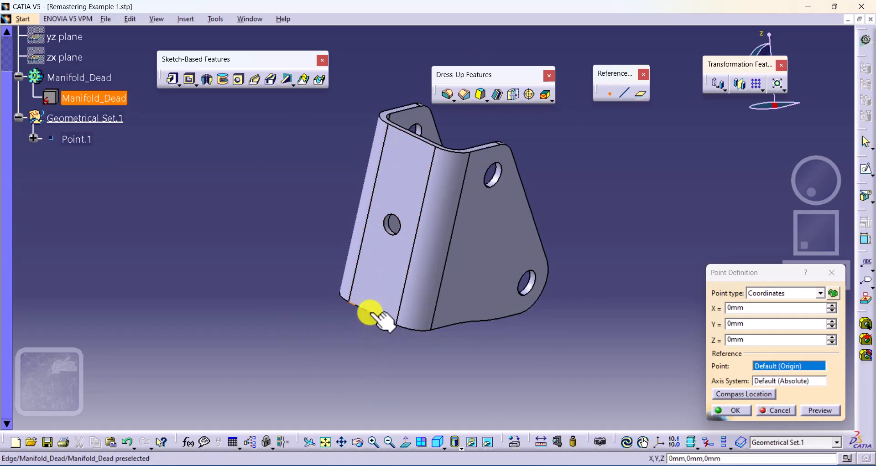
{"action": "left_click", "coordinate": [372, 314]}
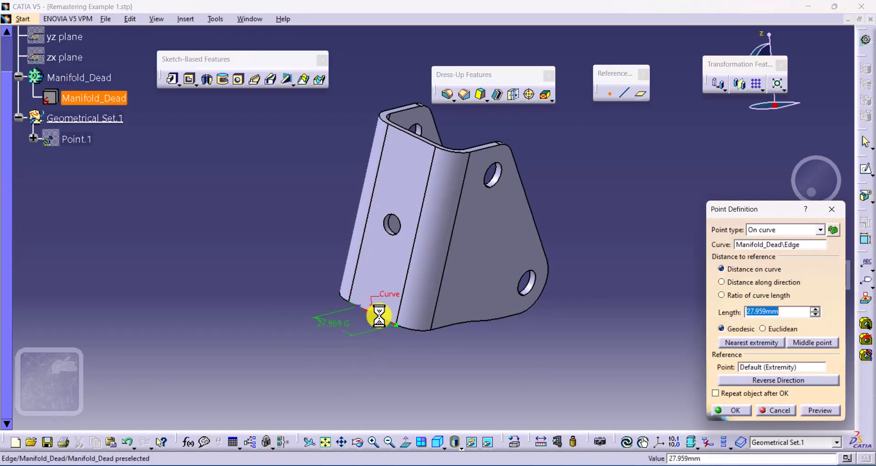
{"action": "left_click", "coordinate": [804, 343]}
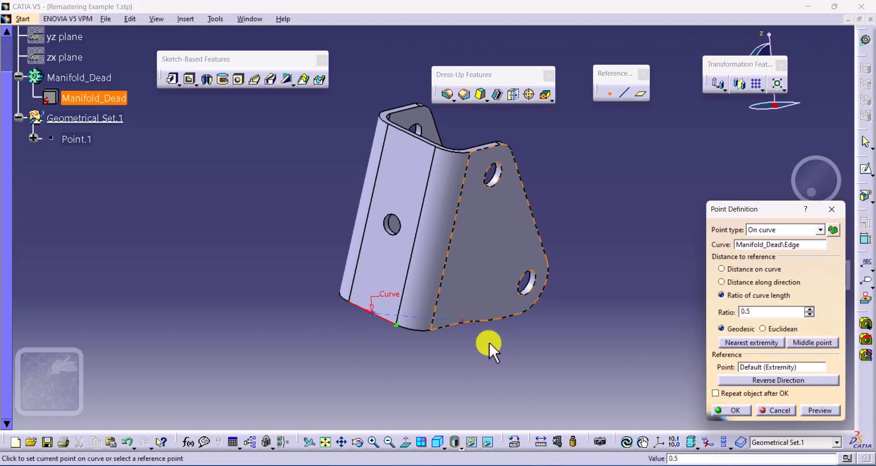
{"action": "left_click", "coordinate": [743, 412]}
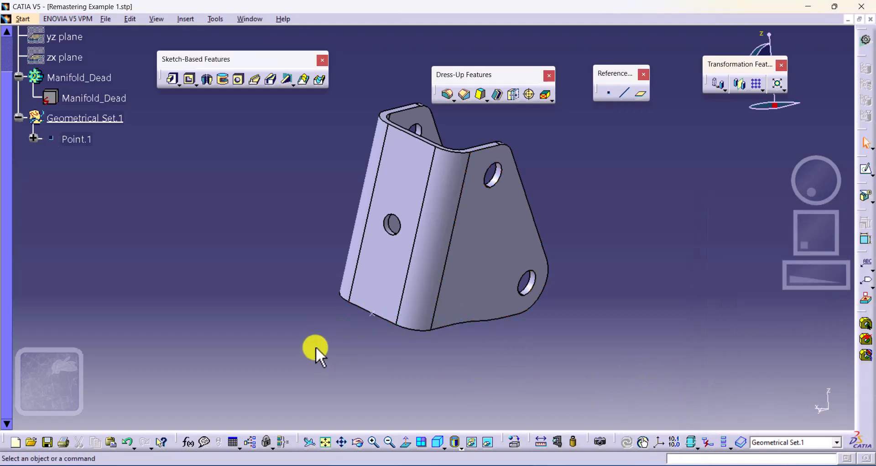
{"action": "left_click", "coordinate": [71, 144]}
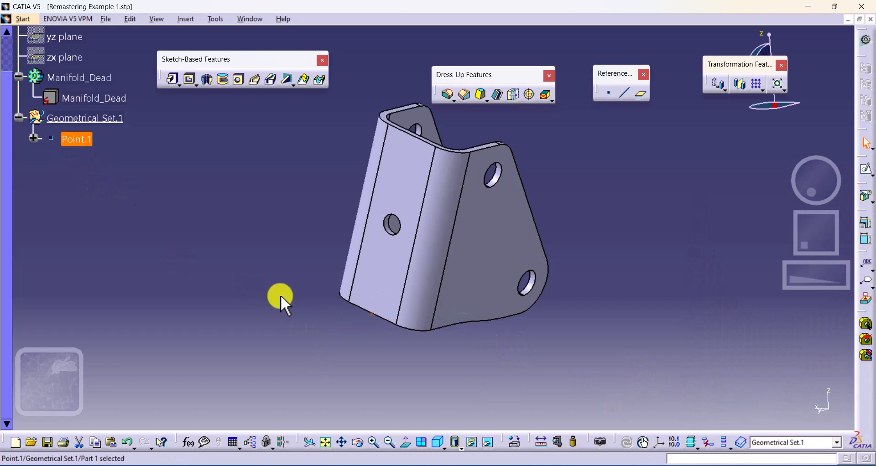
{"action": "left_click", "coordinate": [304, 326]}
{"action": "middle_click_drag", "start_coordinate": [508, 236], "coordinate": [436, 321], "text": "ctrl"}
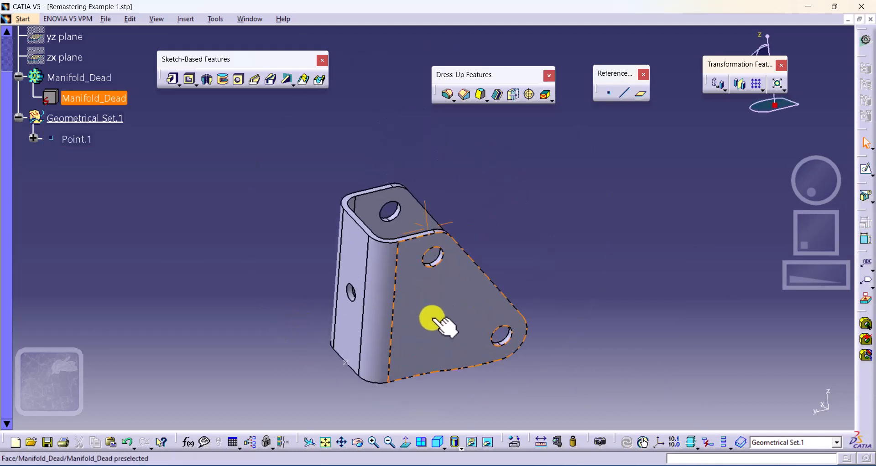
{"action": "left_click", "coordinate": [73, 139]}
{"action": "left_click", "coordinate": [358, 306]}
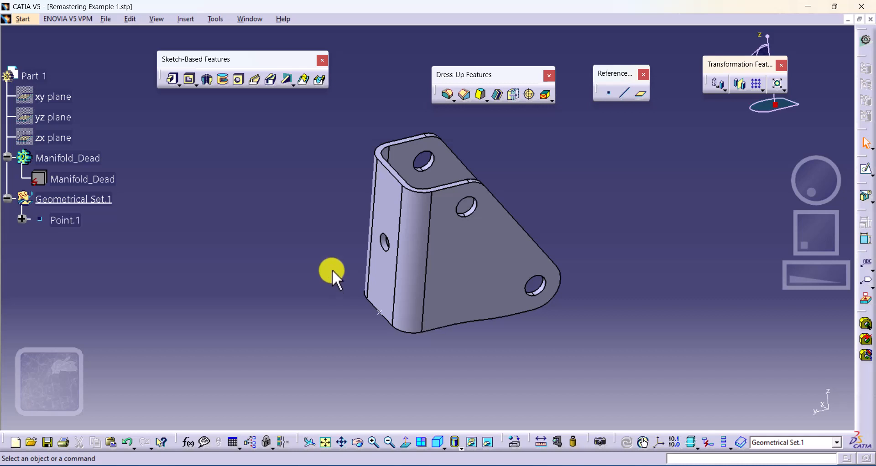
Check through the delete options which elements depend on the Manifold_Dead solid, without deleting it
{"action": "left_click", "coordinate": [102, 180]}
{"action": "right_click", "coordinate": [101, 179]}
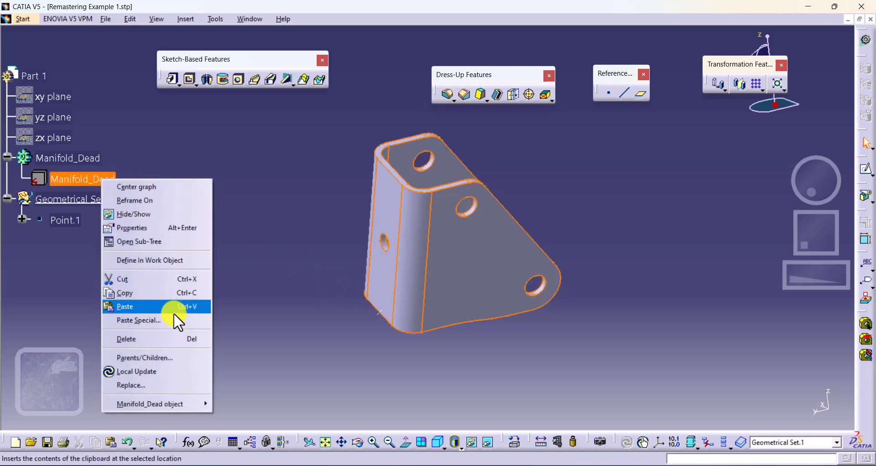
{"action": "left_click", "coordinate": [180, 340]}
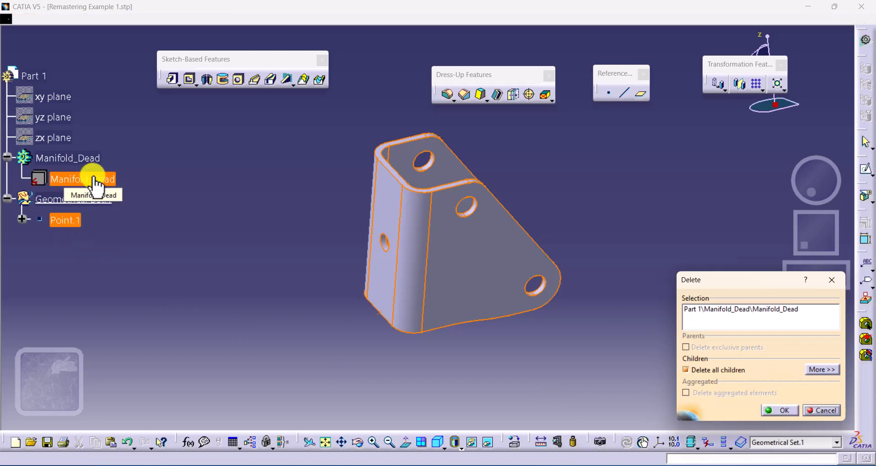
{"action": "key", "text": "Return"}
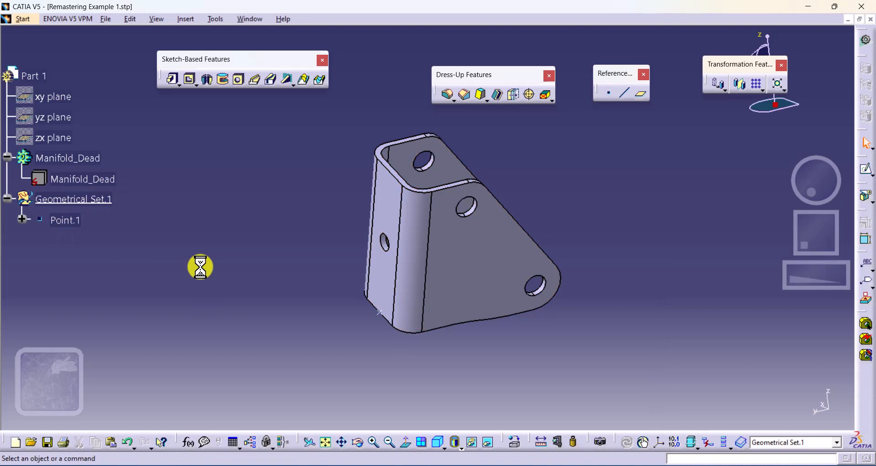
Isolate the reference point Point.1 from its parent geometry
{"action": "right_click", "coordinate": [71, 221]}
{"action": "mouse_move", "coordinate": [151, 446]}
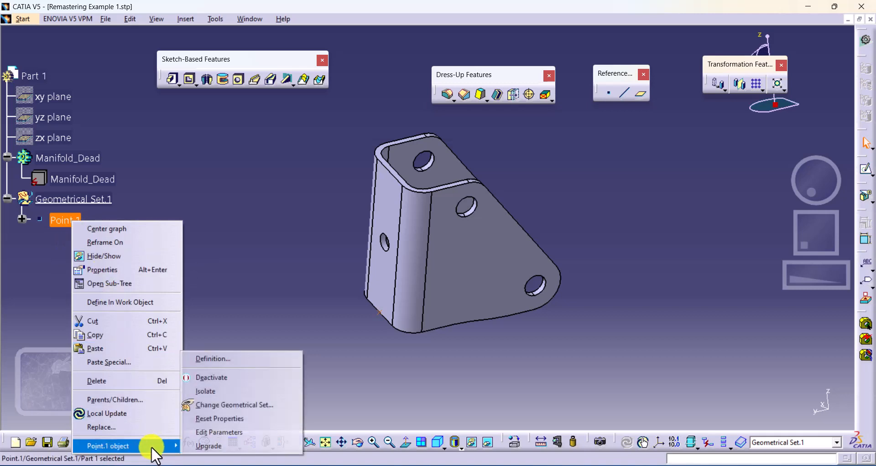
{"action": "left_click", "coordinate": [233, 390]}
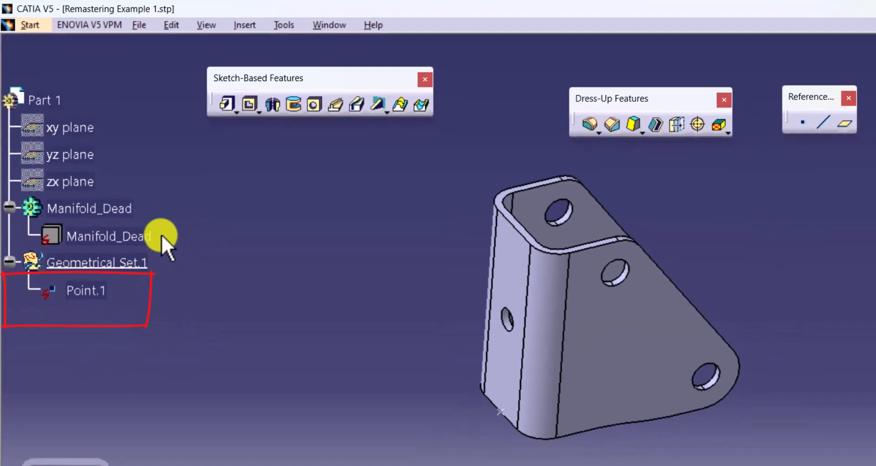
Try deleting the Manifold_Dead solid to test the isolated point's independence, and undo the deletion
{"action": "right_click", "coordinate": [137, 253]}
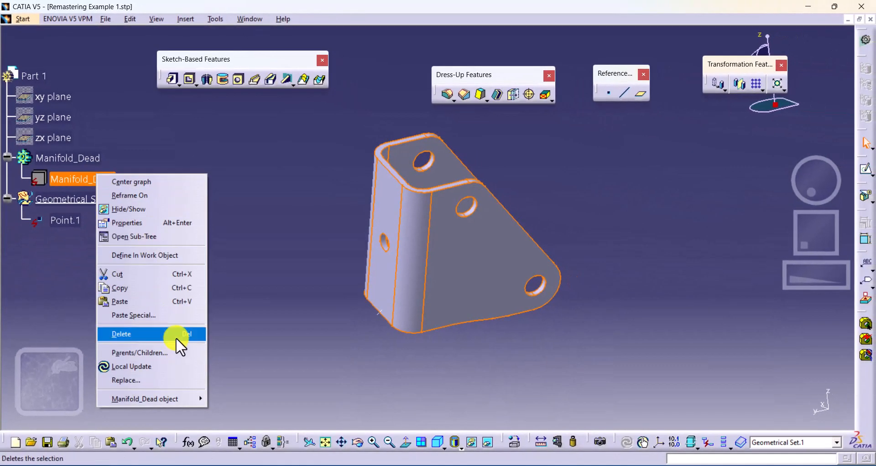
{"action": "left_click", "coordinate": [176, 338]}
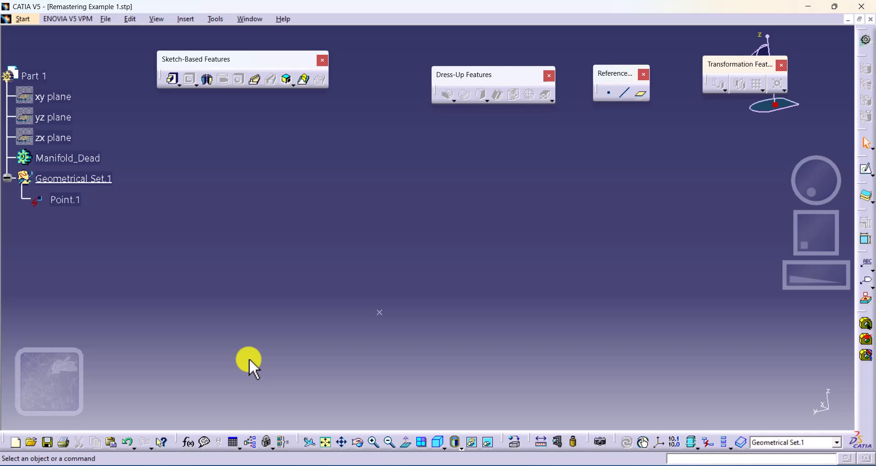
{"action": "key", "text": "ctrl+z"}
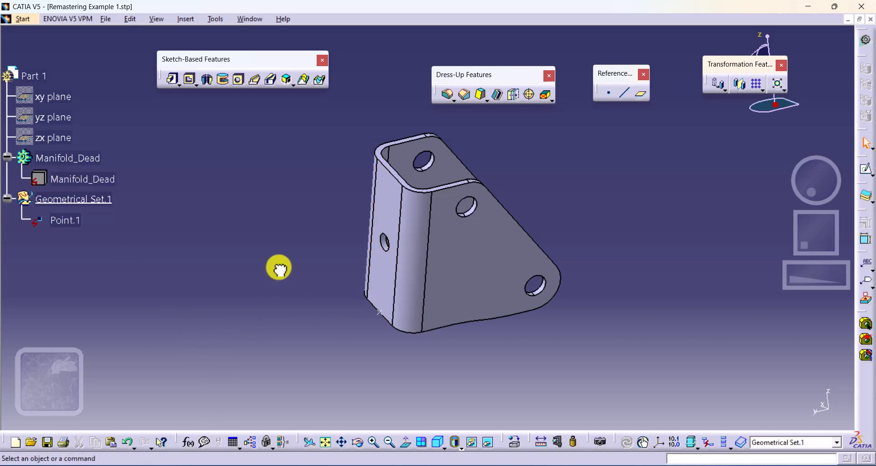
Temporarily show the xy, yz and zx planes to compare their location with the bracket, and hide them again
{"action": "left_click", "coordinate": [54, 96]}
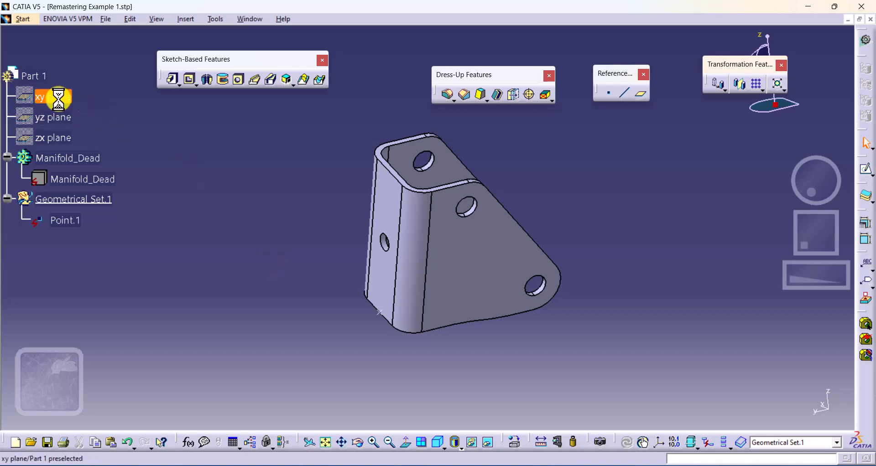
{"action": "left_click", "coordinate": [63, 137], "text": "shift"}
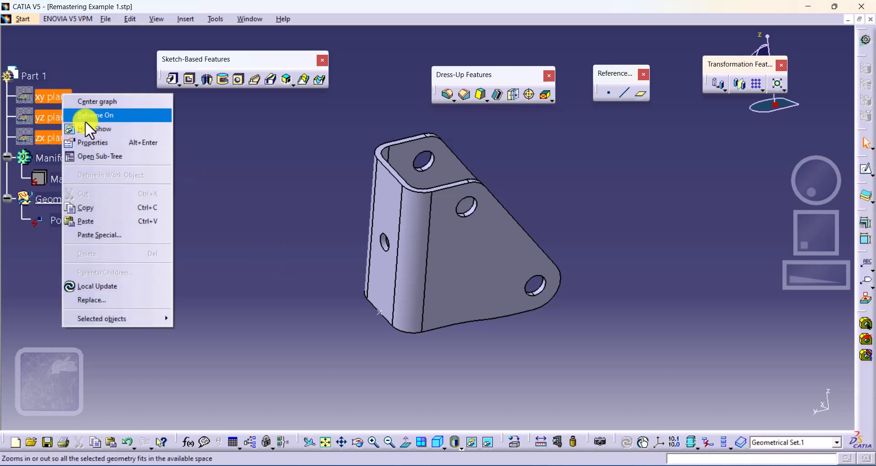
{"action": "right_click", "coordinate": [63, 95]}
{"action": "left_click", "coordinate": [114, 130]}
{"action": "middle_click_drag", "start_coordinate": [561, 263], "coordinate": [553, 407]}
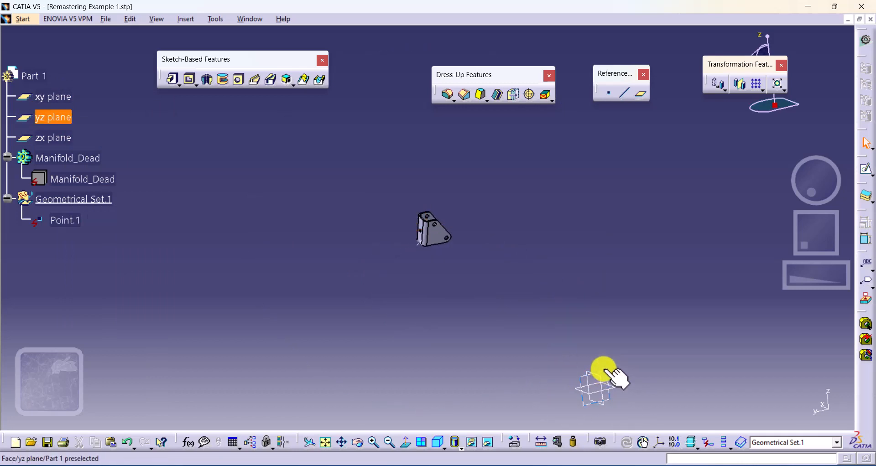
{"action": "left_click", "coordinate": [59, 97]}
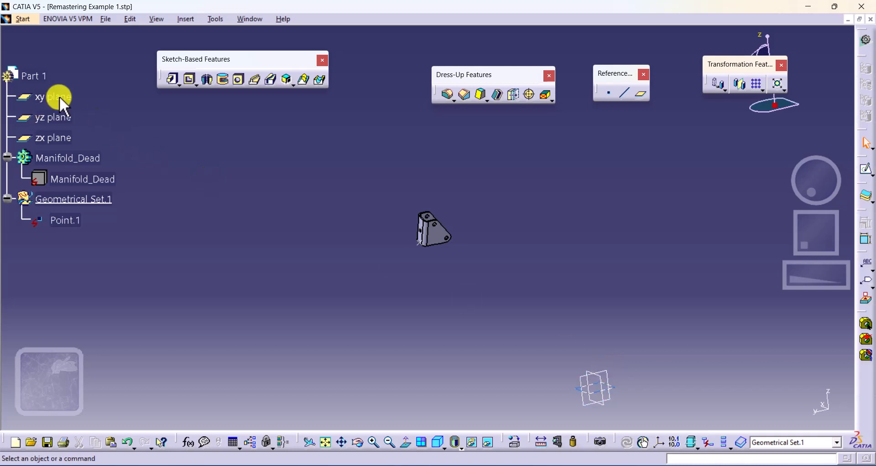
{"action": "left_click", "coordinate": [57, 137], "text": "shift"}
{"action": "right_click", "coordinate": [55, 137]}
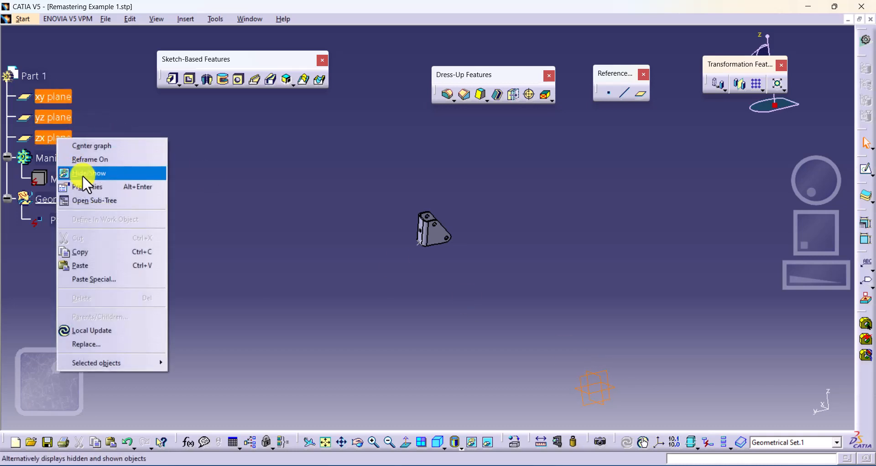
{"action": "left_click", "coordinate": [83, 176]}
{"action": "middle_click_drag", "start_coordinate": [435, 311], "coordinate": [460, 141]}
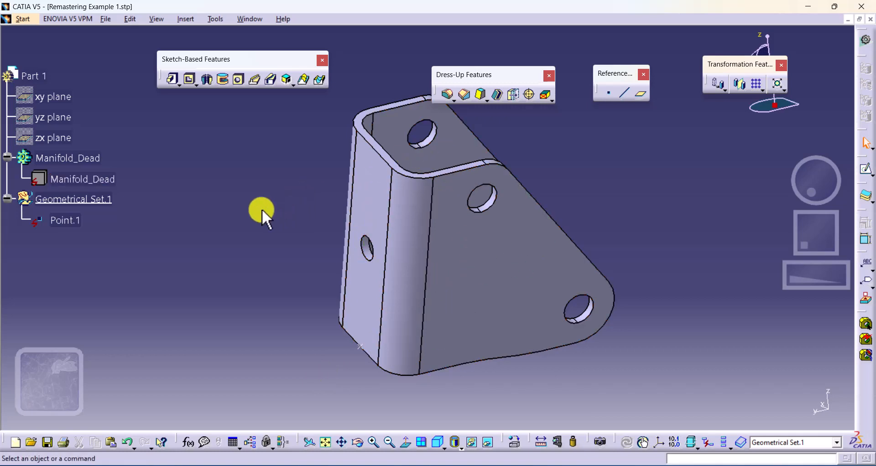
Create a standard axis system at Point.1, with X along the side flange's lower straight edge and Y along the web's vertical bend edge, not current
{"action": "left_click", "coordinate": [192, 19]}
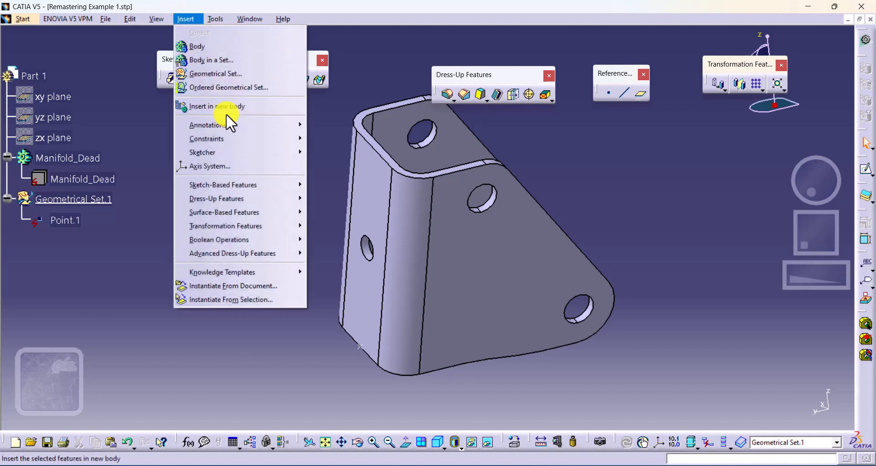
{"action": "left_click", "coordinate": [228, 166]}
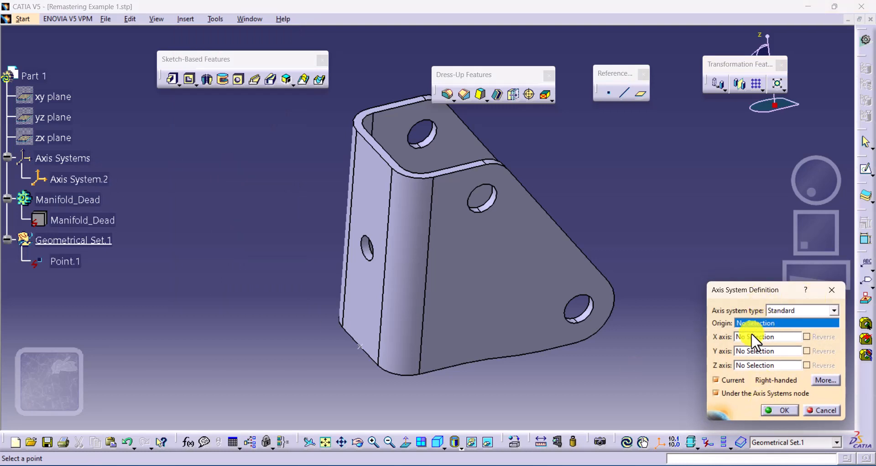
{"action": "left_click", "coordinate": [363, 347]}
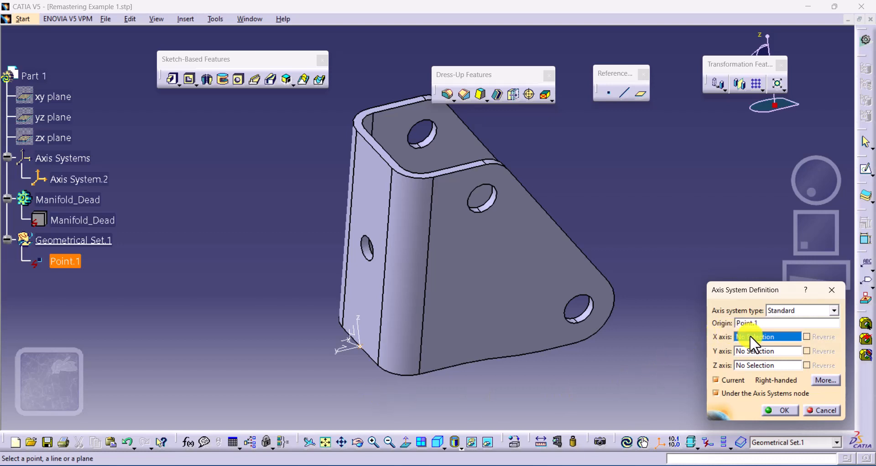
{"action": "left_click", "coordinate": [448, 369]}
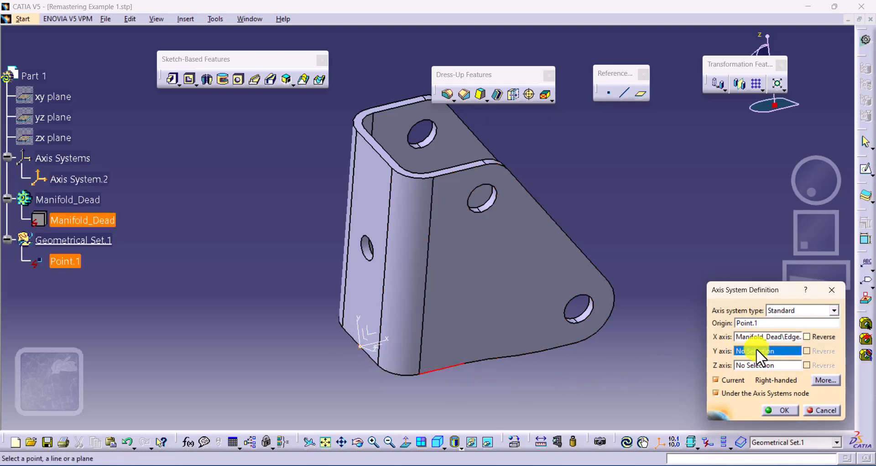
{"action": "left_click", "coordinate": [391, 202]}
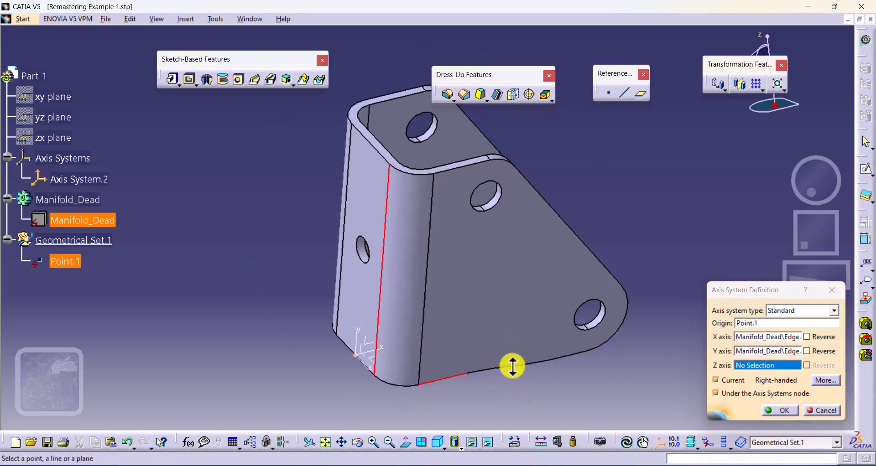
{"action": "mouse_move", "coordinate": [513, 367]}
{"action": "middle_mouse_down"}
{"action": "mouse_move", "coordinate": [518, 347]}
{"action": "mouse_move", "coordinate": [500, 379]}
{"action": "mouse_move", "coordinate": [502, 367]}
{"action": "middle_mouse_up"}
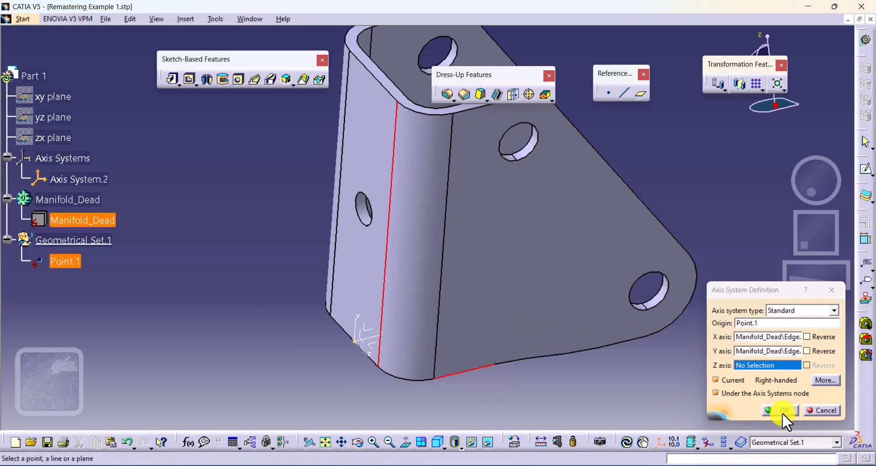
{"action": "left_click", "coordinate": [735, 380]}
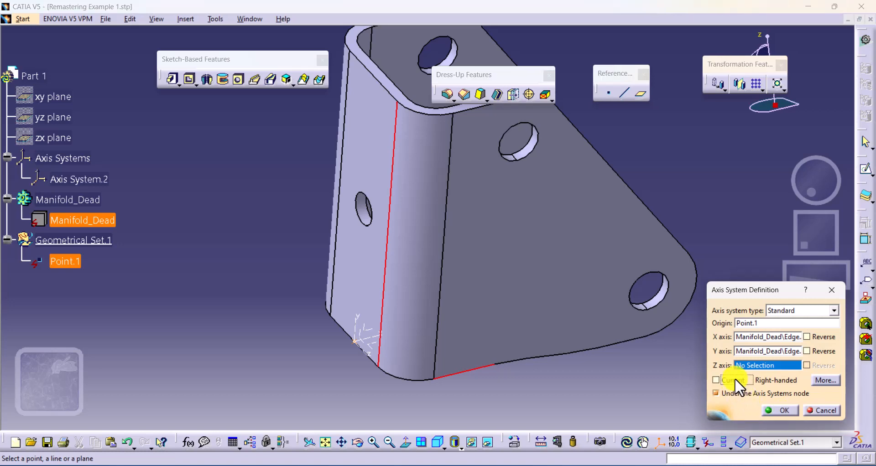
{"action": "left_click", "coordinate": [774, 410]}
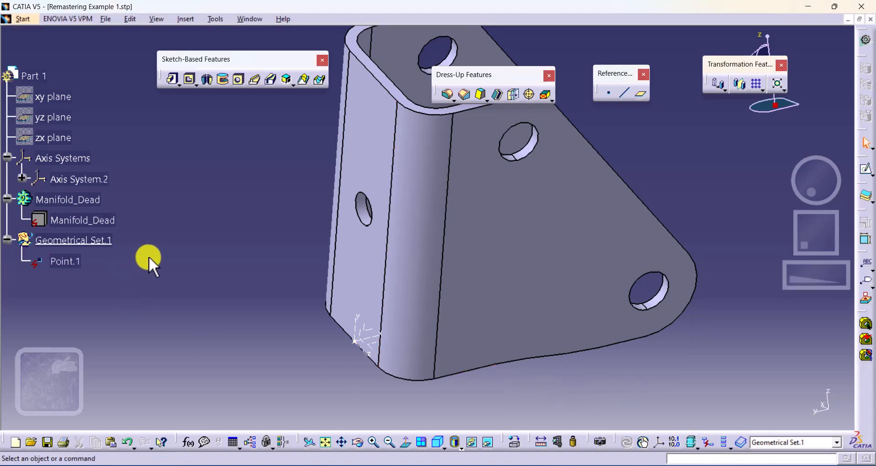
Check whether the new axis system depends on the Manifold_Dead solid through the delete options, without deleting anything
{"action": "right_click", "coordinate": [106, 219]}
{"action": "left_click", "coordinate": [198, 376]}
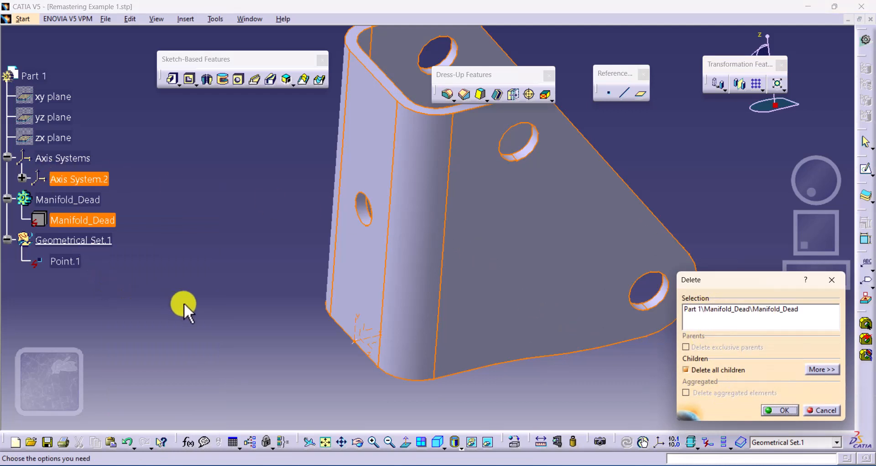
{"action": "left_click", "coordinate": [826, 410]}
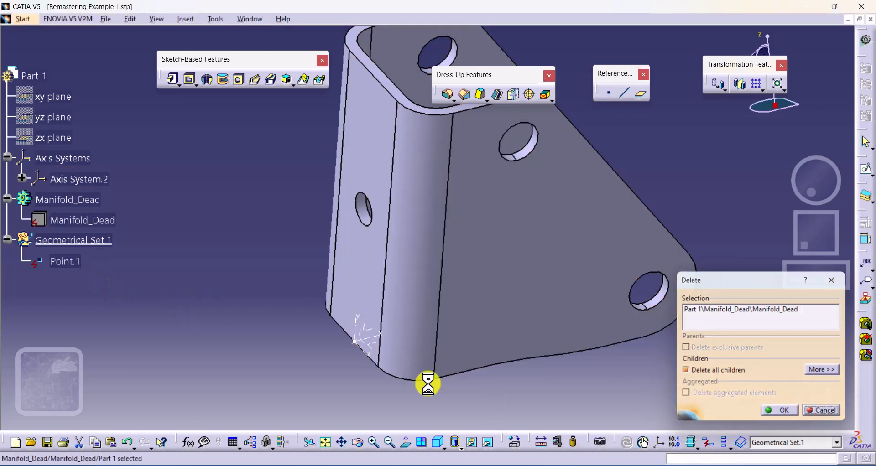
Isolate the new axis system from the bracket geometry
{"action": "right_click", "coordinate": [80, 179]}
{"action": "mouse_move", "coordinate": [163, 394]}
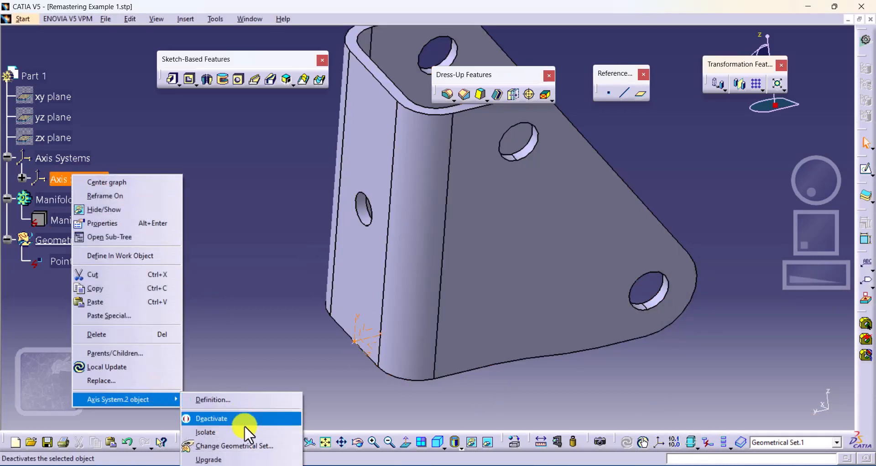
{"action": "left_click", "coordinate": [242, 431]}
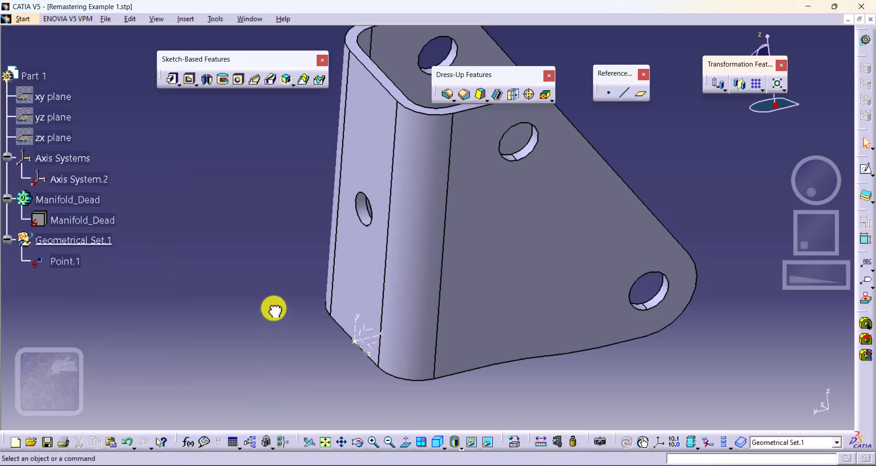
Try deleting the Manifold_Dead solid to test the isolated axis system's independence, and undo the deletion
{"action": "right_click", "coordinate": [92, 222]}
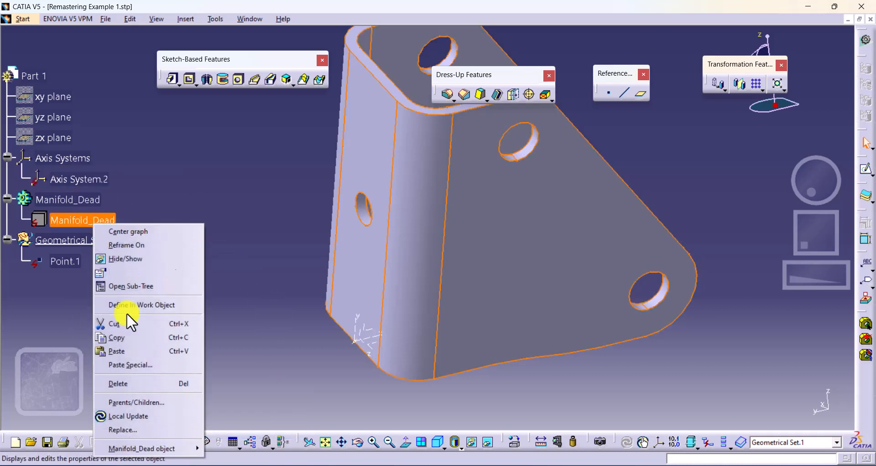
{"action": "left_click", "coordinate": [147, 384]}
{"action": "key", "text": "ctrl+z"}
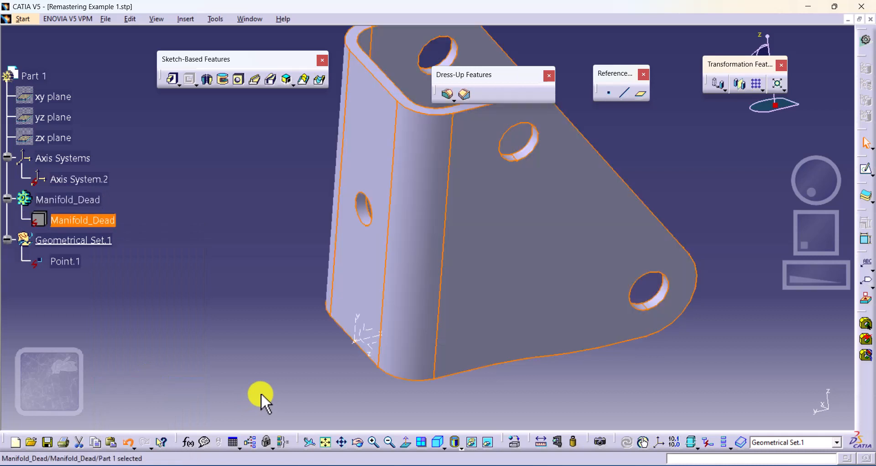
{"action": "middle_click_drag", "start_coordinate": [446, 254], "coordinate": [457, 386]}
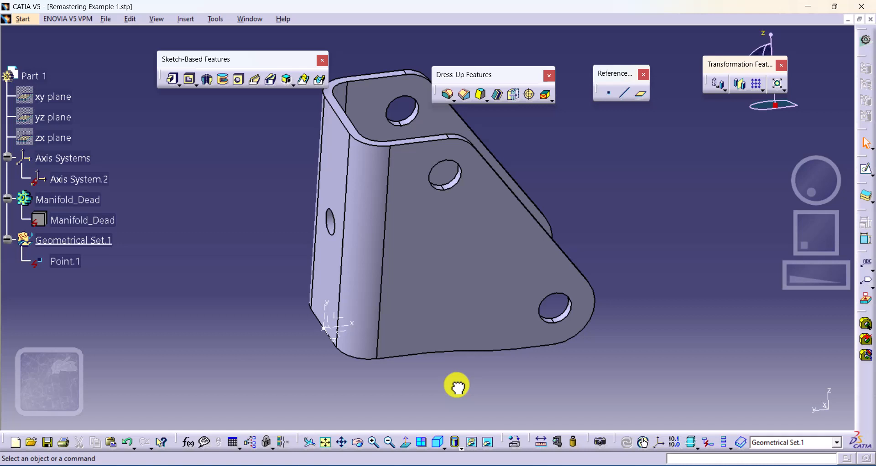
{"action": "middle_click_drag", "start_coordinate": [508, 297], "coordinate": [426, 347]}
{"action": "left_click", "coordinate": [383, 293]}
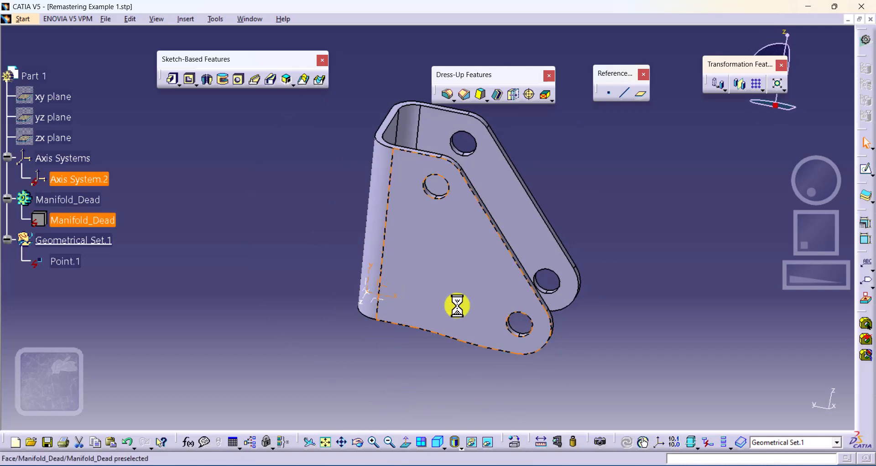
{"action": "middle_click_drag", "start_coordinate": [625, 212], "coordinate": [493, 266]}
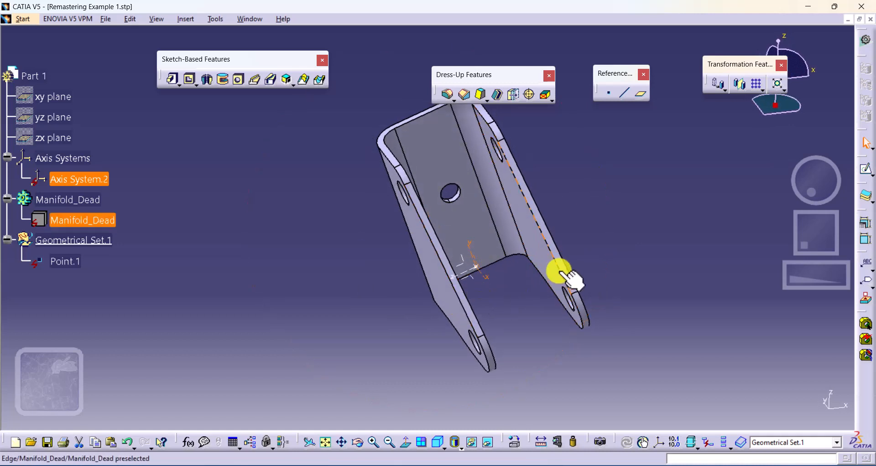
{"action": "mouse_move", "coordinate": [413, 315]}
{"action": "middle_mouse_down"}
{"action": "mouse_move", "coordinate": [422, 290]}
{"action": "mouse_move", "coordinate": [525, 242]}
{"action": "middle_mouse_up"}
{"action": "left_click", "coordinate": [671, 185]}
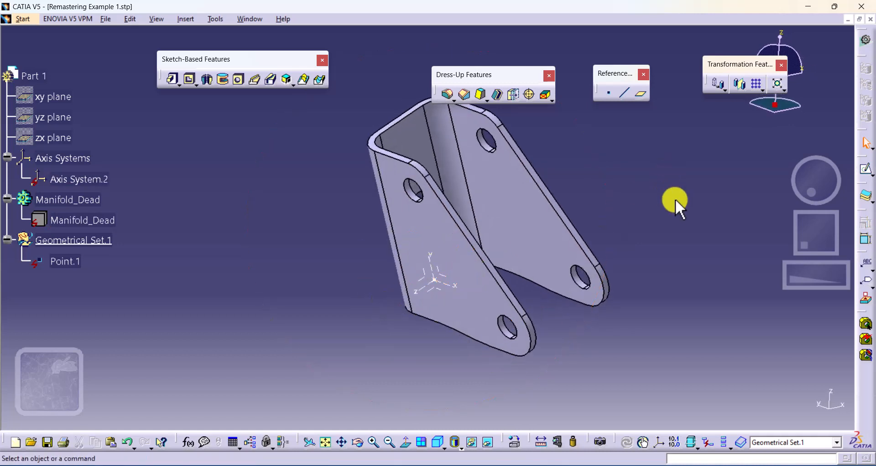
Create a positioned sketch on the XY plane of Axis System.2 with implicit origin and orientation
{"action": "left_click", "coordinate": [869, 176]}
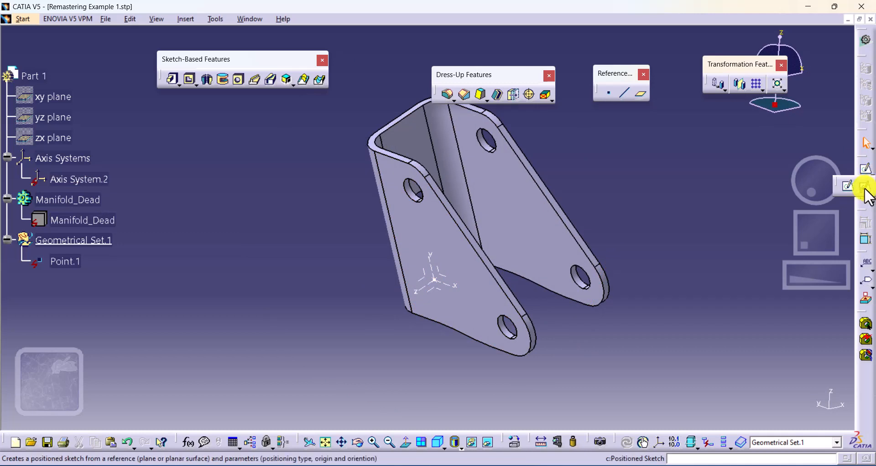
{"action": "left_click", "coordinate": [868, 196]}
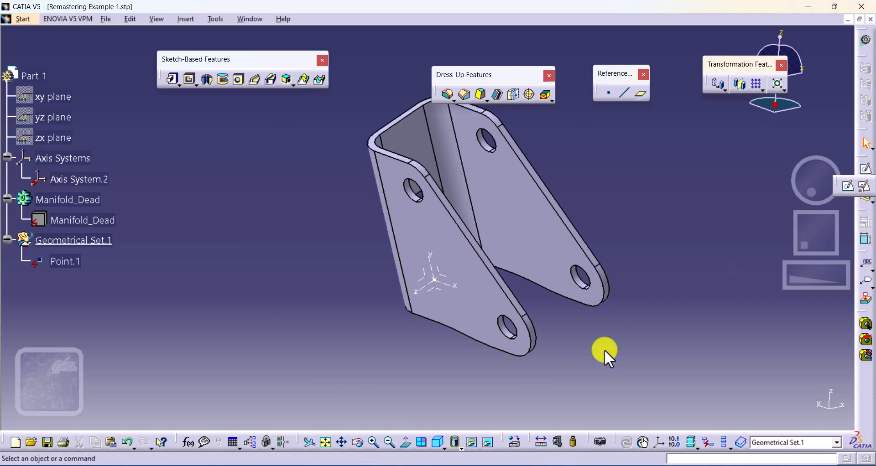
{"action": "left_click", "coordinate": [445, 275]}
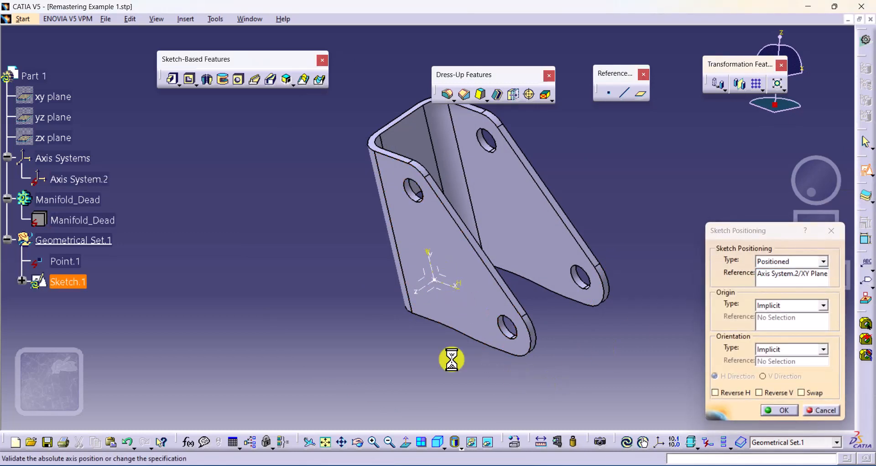
{"action": "middle_click_drag", "start_coordinate": [399, 356], "coordinate": [450, 350]}
{"action": "left_click", "coordinate": [779, 411]}
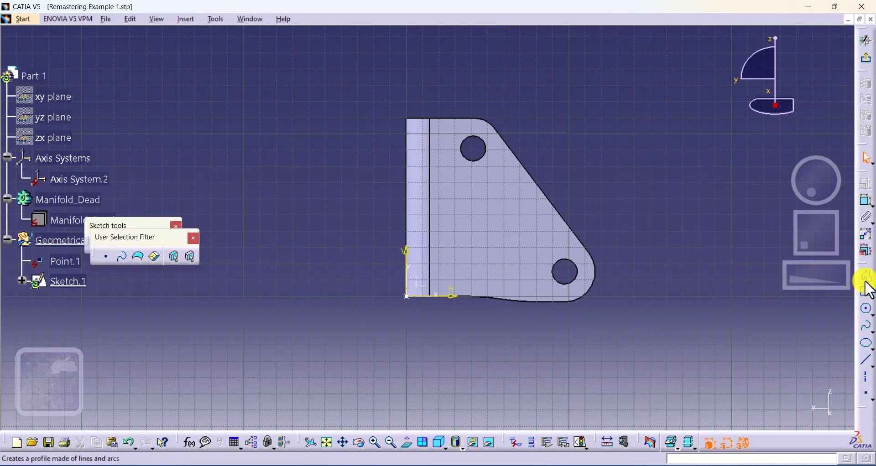
Arrange the Profile, Sketch tools and Operation toolbars above the bracket, and turn off the sketch grid and point snapping
{"action": "left_click_drag", "start_coordinate": [862, 265], "coordinate": [154, 52]}
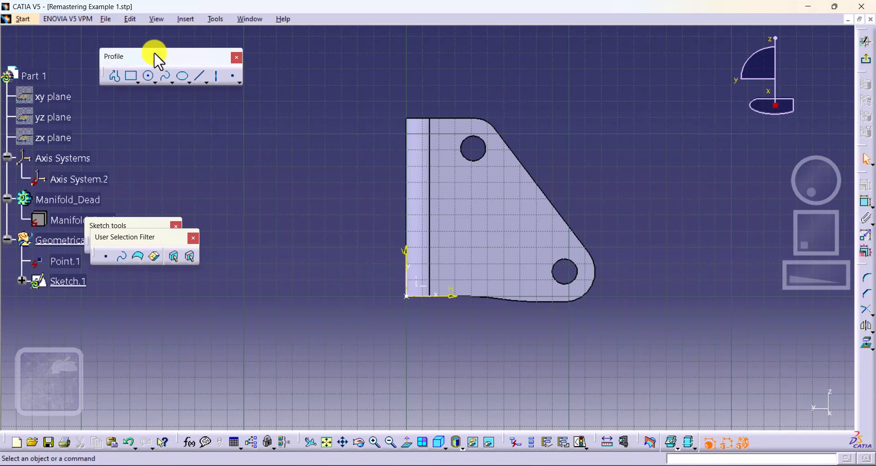
{"action": "double_click", "coordinate": [127, 237]}
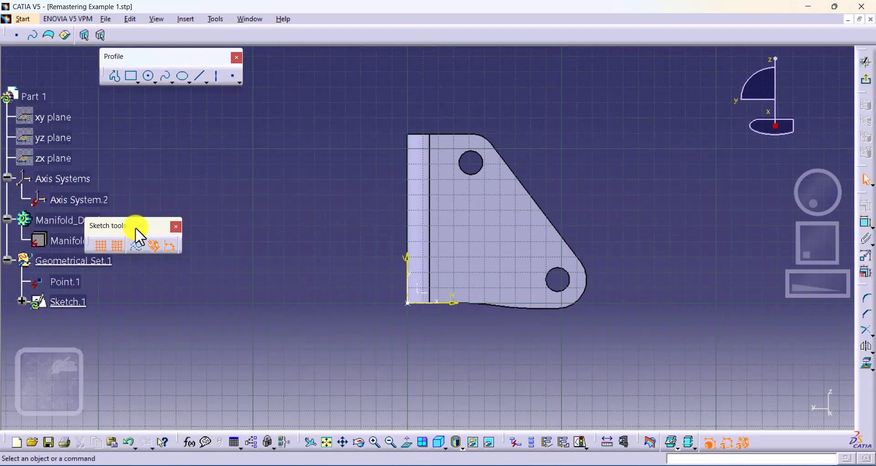
{"action": "left_click", "coordinate": [112, 245]}
{"action": "left_click", "coordinate": [101, 245]}
{"action": "mouse_move", "coordinate": [155, 227]}
{"action": "left_mouse_down"}
{"action": "mouse_move", "coordinate": [341, 78]}
{"action": "mouse_move", "coordinate": [366, 76]}
{"action": "mouse_move", "coordinate": [275, 60]}
{"action": "left_mouse_up"}
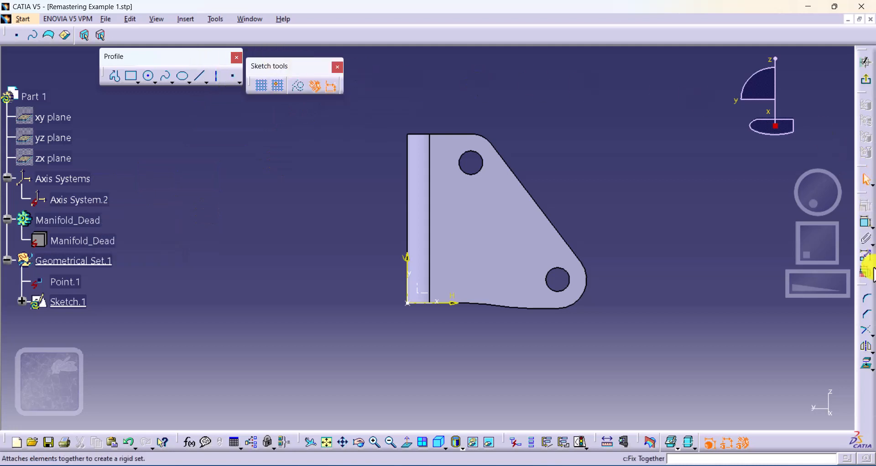
{"action": "mouse_move", "coordinate": [505, 108]}
{"action": "left_mouse_down"}
{"action": "mouse_move", "coordinate": [477, 93]}
{"action": "mouse_move", "coordinate": [505, 83]}
{"action": "mouse_move", "coordinate": [414, 77]}
{"action": "left_mouse_up"}
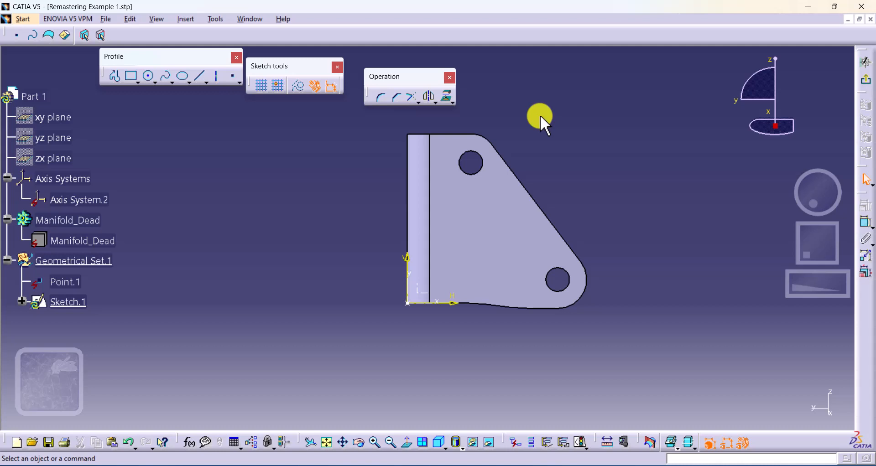
{"action": "middle_click_drag", "start_coordinate": [562, 168], "coordinate": [540, 175]}
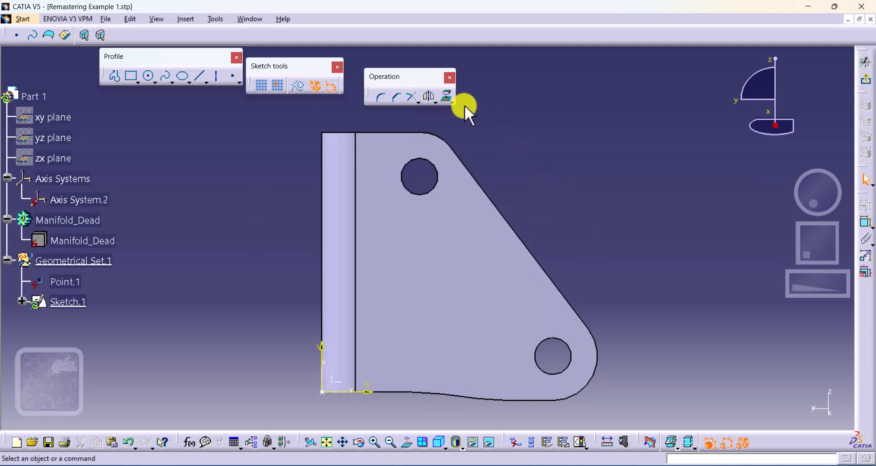
Project the side flange's upper horizontal edge and long slanted edge onto the sketch plane
{"action": "left_click", "coordinate": [448, 95]}
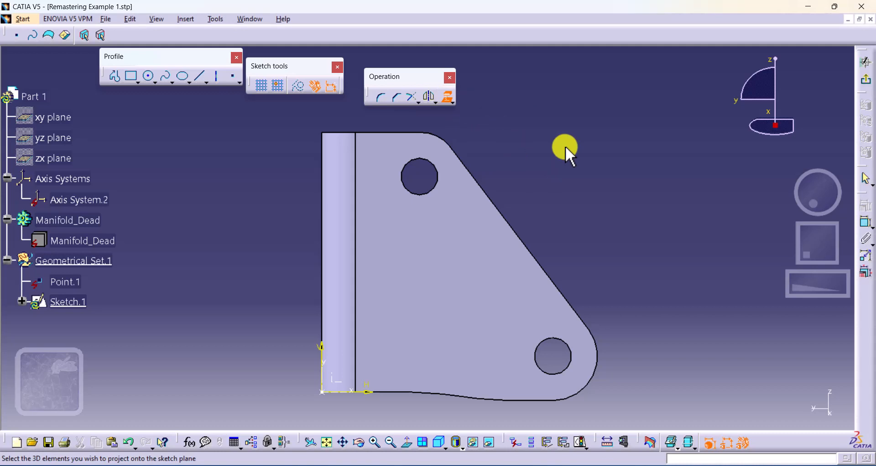
{"action": "left_click", "coordinate": [381, 133]}
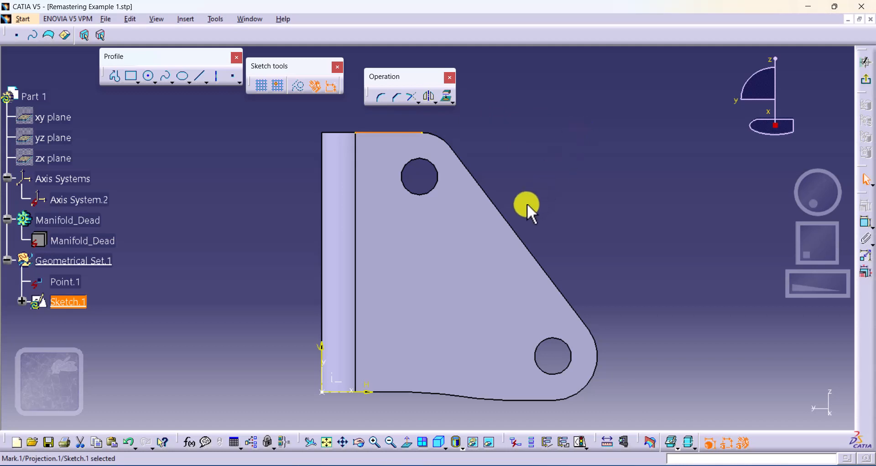
{"action": "left_click", "coordinate": [514, 231]}
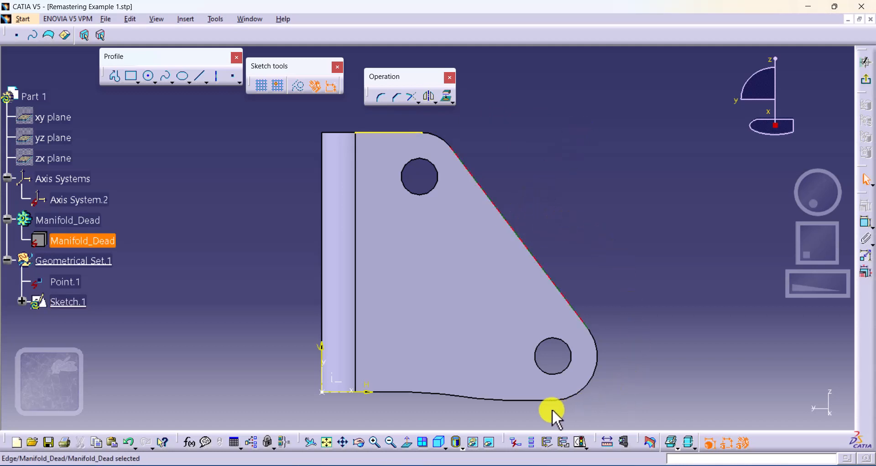
{"action": "left_click", "coordinate": [573, 198]}
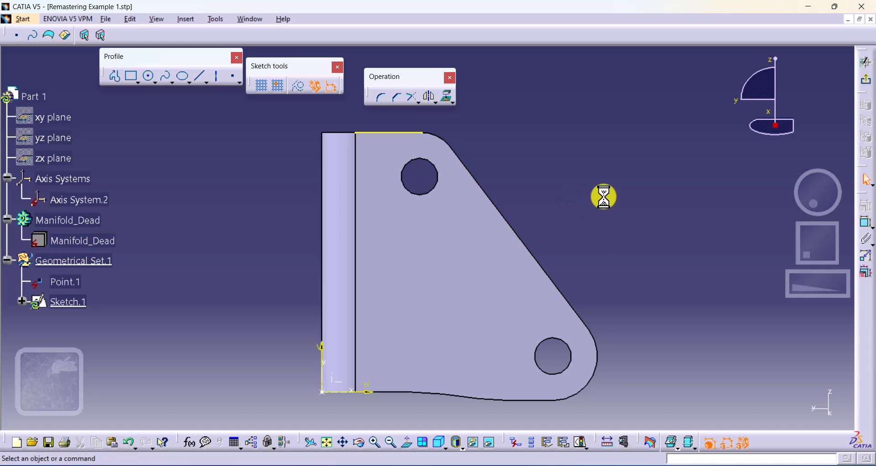
{"action": "left_click", "coordinate": [448, 97]}
{"action": "left_click", "coordinate": [513, 229]}
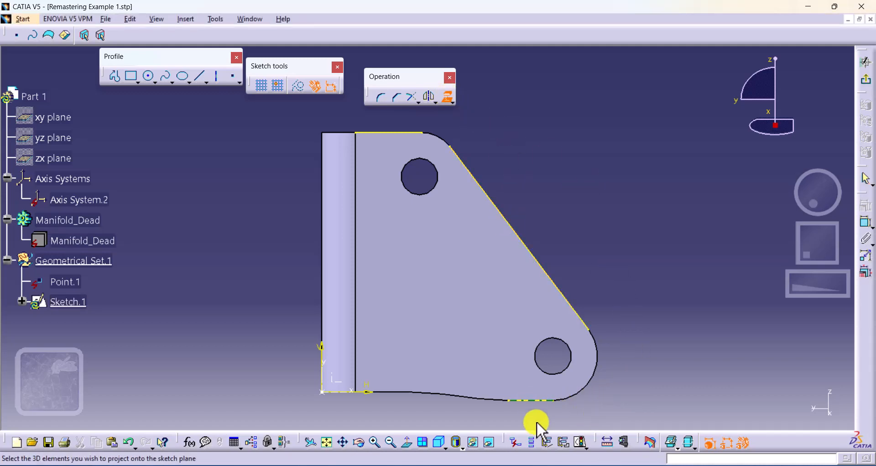
Project the flange's remaining straight lower edges and the web's vertical edge into the sketch, and exit the sketch
{"action": "left_click", "coordinate": [460, 397]}
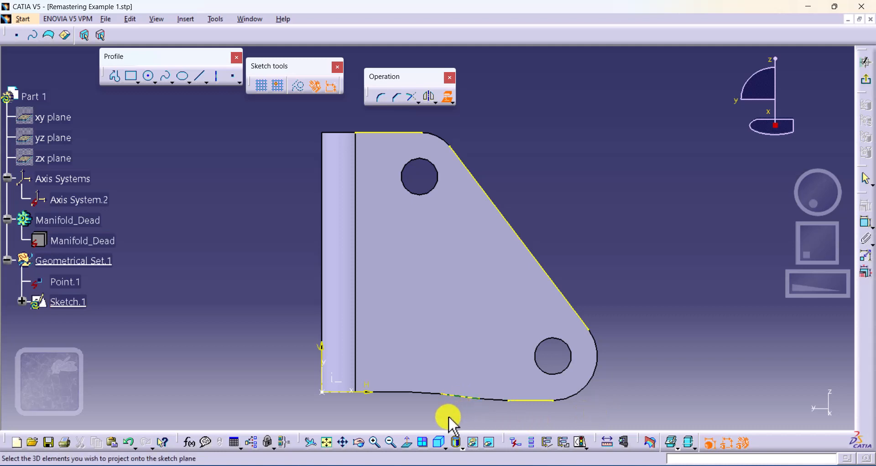
{"action": "middle_click_drag", "start_coordinate": [447, 418], "coordinate": [493, 413]}
{"action": "left_click", "coordinate": [457, 382]}
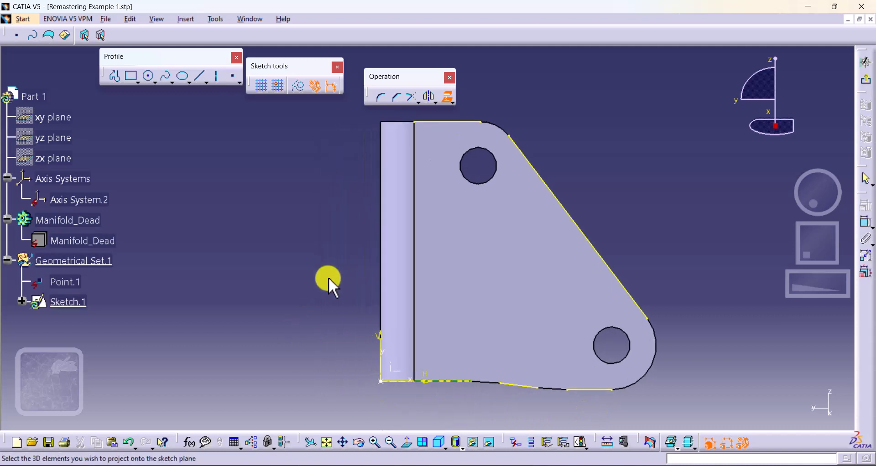
{"action": "left_click", "coordinate": [382, 242]}
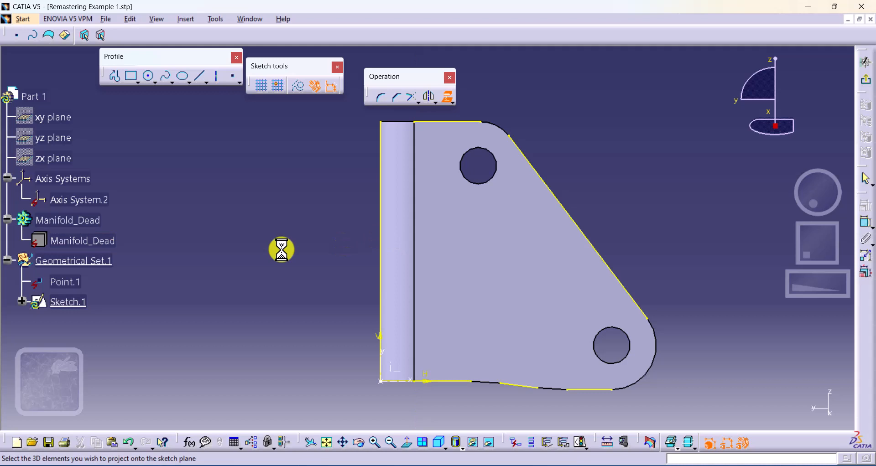
{"action": "left_click", "coordinate": [448, 98]}
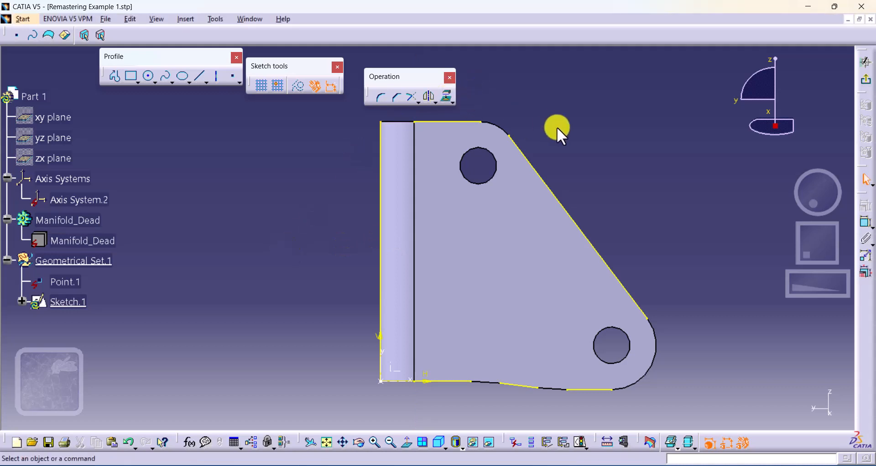
{"action": "left_click", "coordinate": [866, 81]}
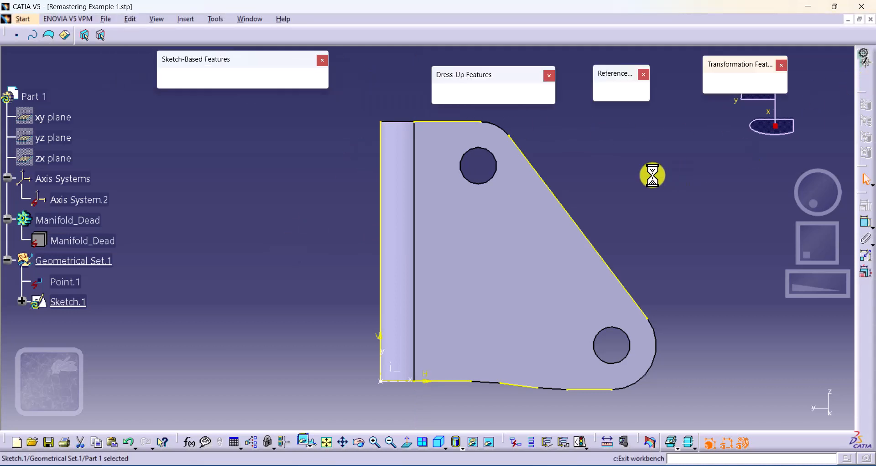
{"action": "left_click", "coordinate": [655, 159]}
Check whether Sketch.1 depends on the Manifold_Dead solid through the delete options, without deleting anything
{"action": "middle_click_drag", "start_coordinate": [633, 176], "coordinate": [578, 183]}
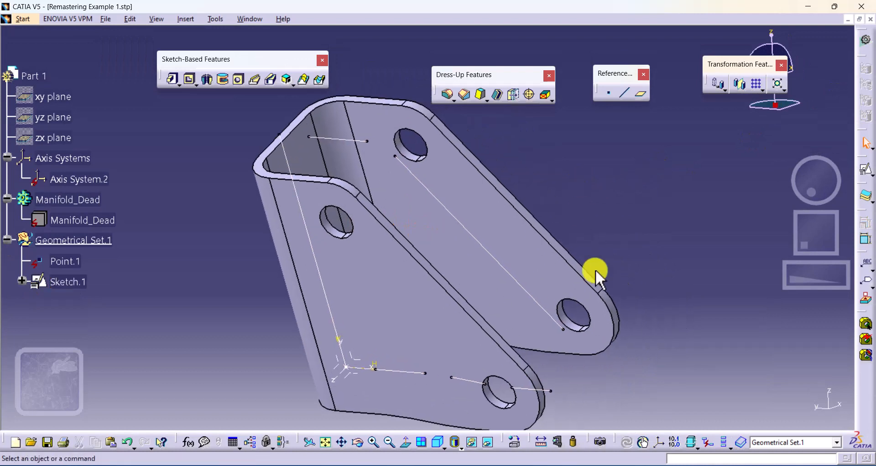
{"action": "middle_click_drag", "start_coordinate": [606, 208], "coordinate": [616, 195]}
{"action": "middle_click_drag", "start_coordinate": [612, 206], "coordinate": [614, 202]}
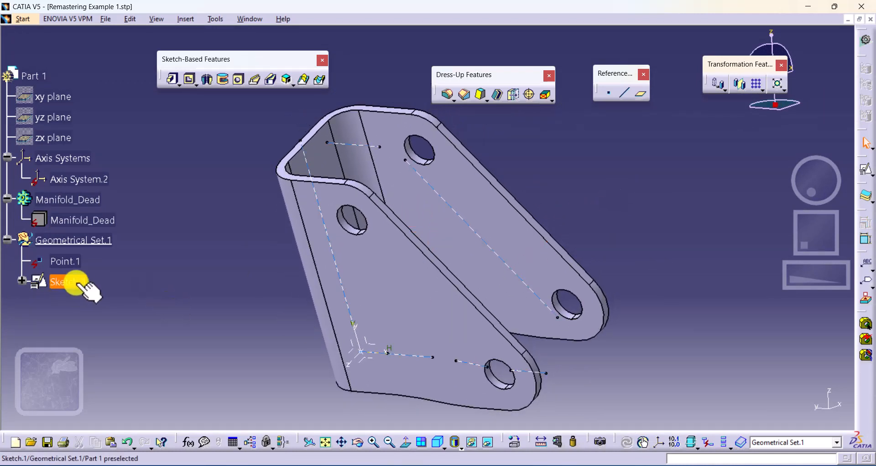
{"action": "right_click", "coordinate": [112, 220]}
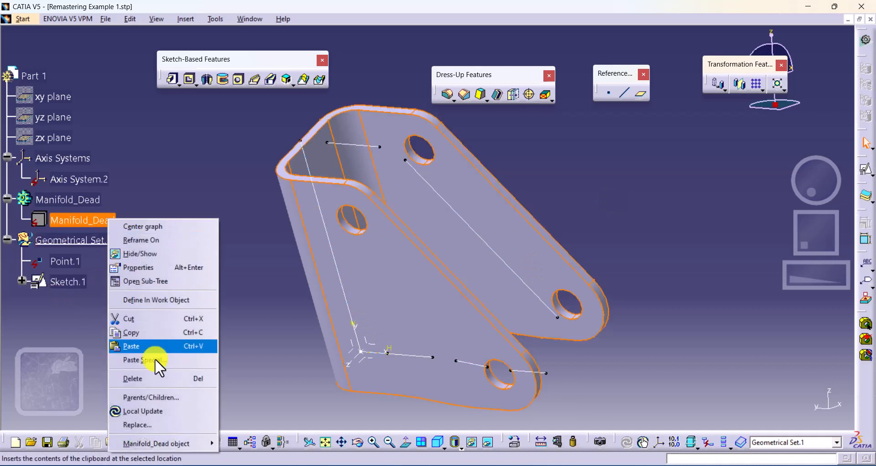
{"action": "left_click", "coordinate": [176, 379]}
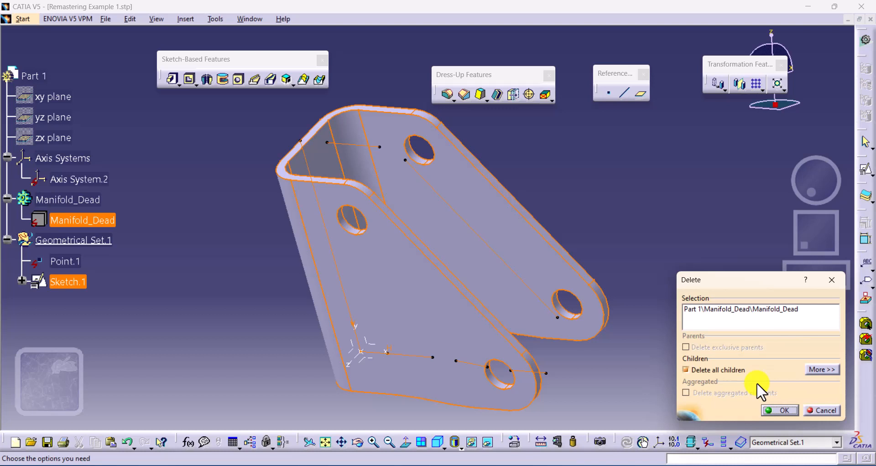
{"action": "left_click", "coordinate": [825, 409]}
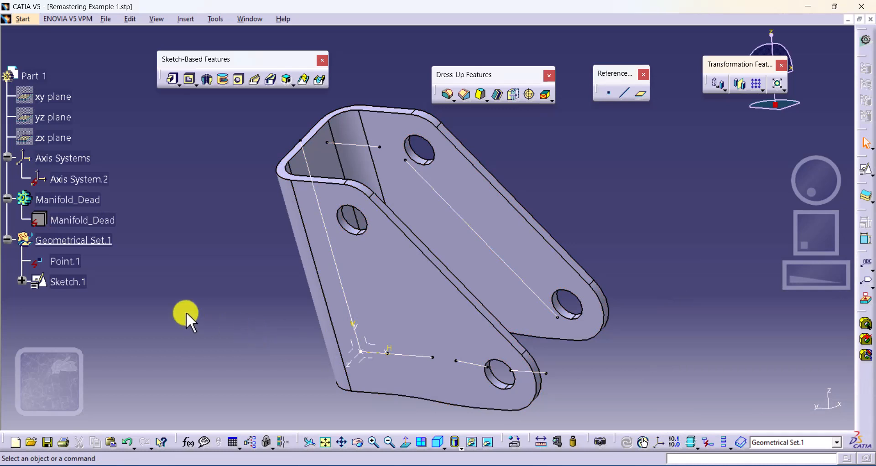
Isolate Sketch.1 from the bracket geometry
{"action": "right_click", "coordinate": [74, 280]}
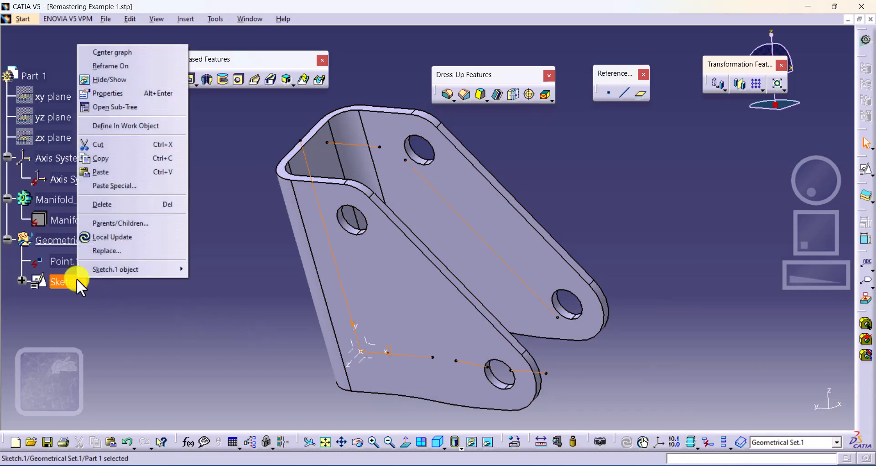
{"action": "mouse_move", "coordinate": [147, 272]}
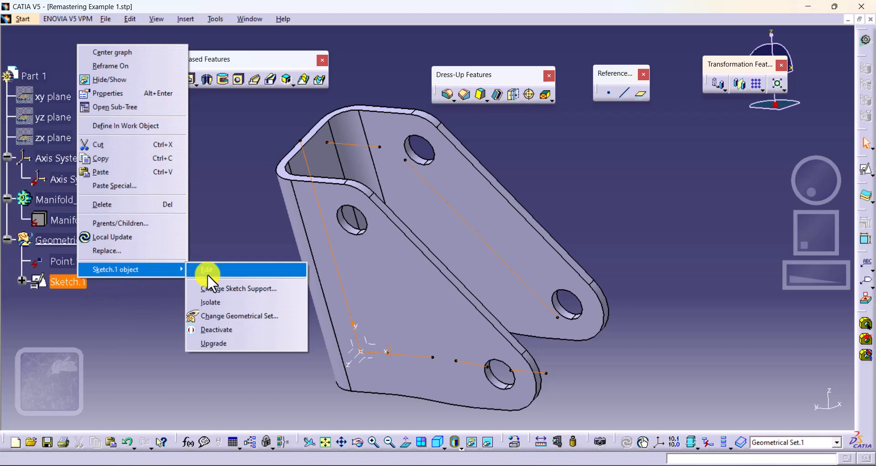
{"action": "left_click", "coordinate": [220, 305]}
Try deleting the Manifold_Dead solid to test the isolated sketch's independence, and undo the deletion
{"action": "right_click", "coordinate": [96, 221]}
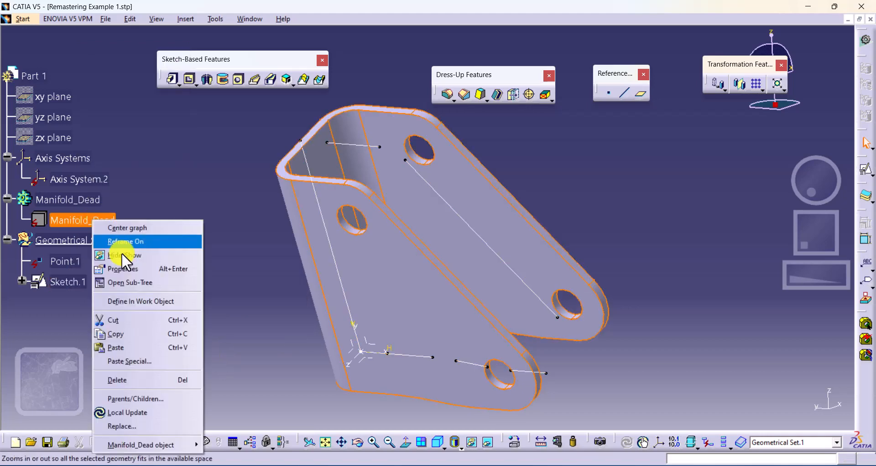
{"action": "left_click", "coordinate": [171, 385]}
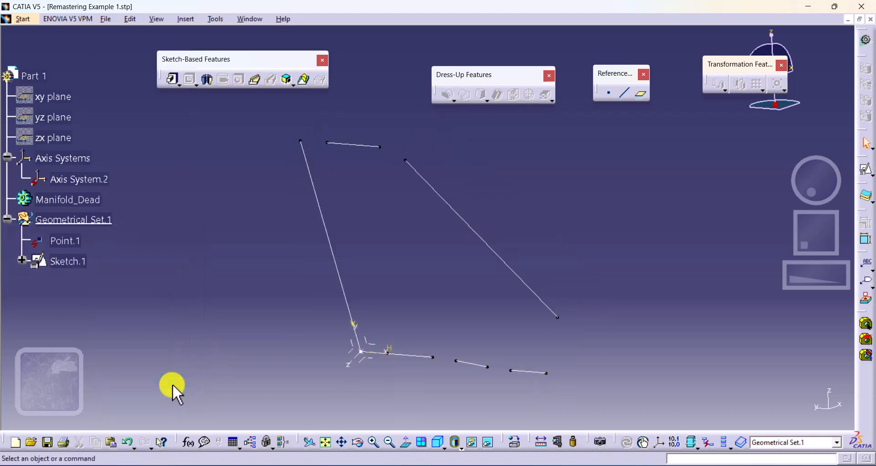
{"action": "key", "text": "ctrl+z"}
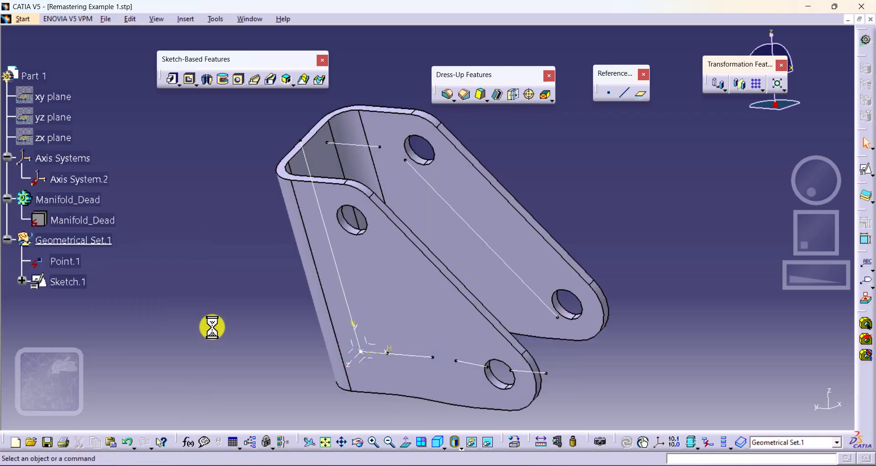
Reopen Sketch.1 for editing and hide the Manifold_Dead solid
{"action": "double_click", "coordinate": [76, 281]}
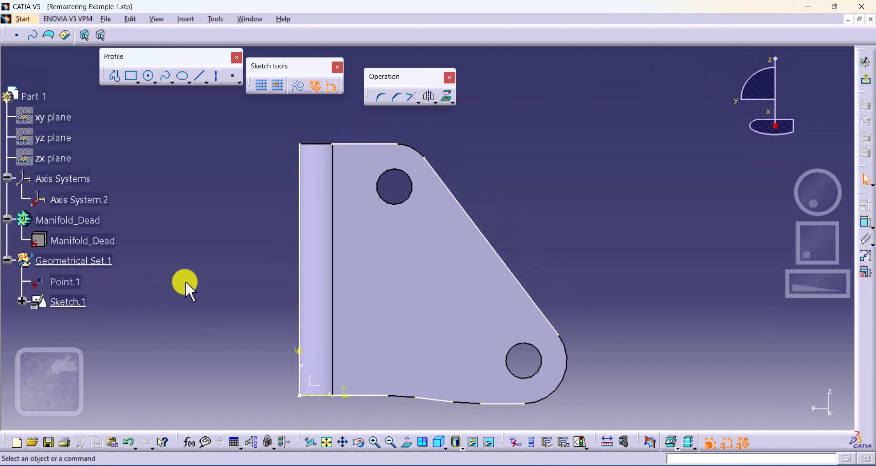
{"action": "right_click", "coordinate": [103, 245]}
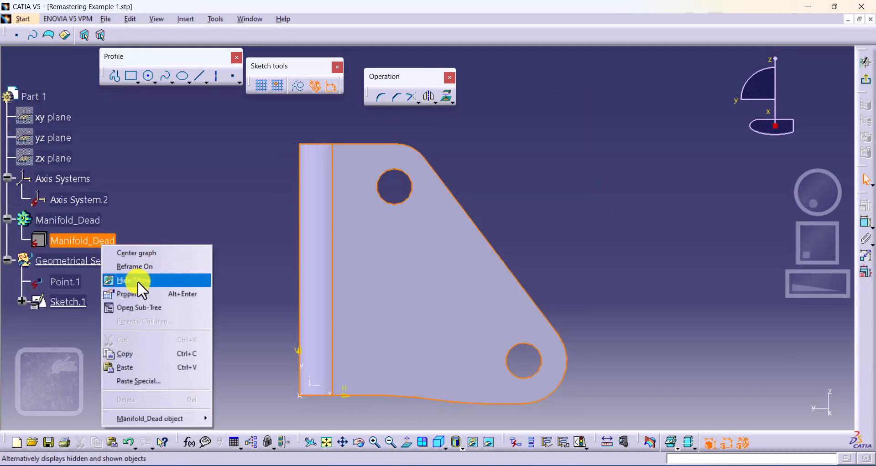
{"action": "left_click", "coordinate": [138, 281]}
{"action": "mouse_move", "coordinate": [453, 305]}
{"action": "middle_mouse_down"}
{"action": "mouse_move", "coordinate": [432, 298]}
{"action": "mouse_move", "coordinate": [458, 341]}
{"action": "middle_mouse_up"}
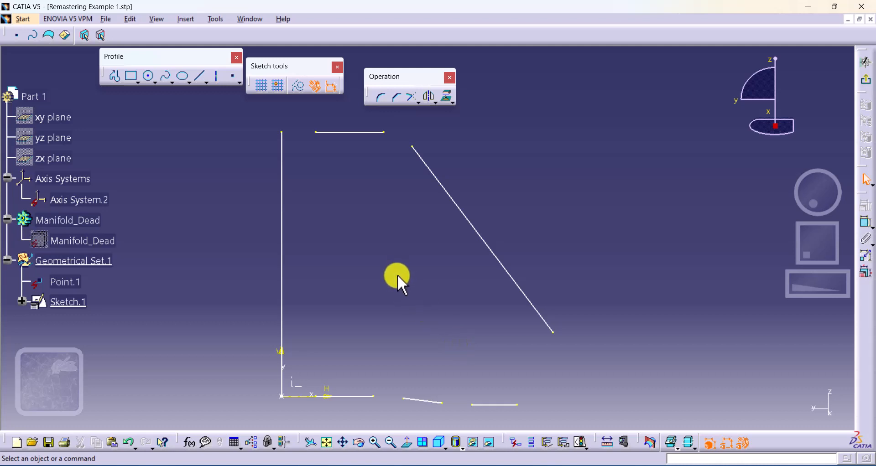
Trim the left vertical line to the top line, and the top line to the slanted line, to form two closed corners
{"action": "left_click", "coordinate": [412, 97]}
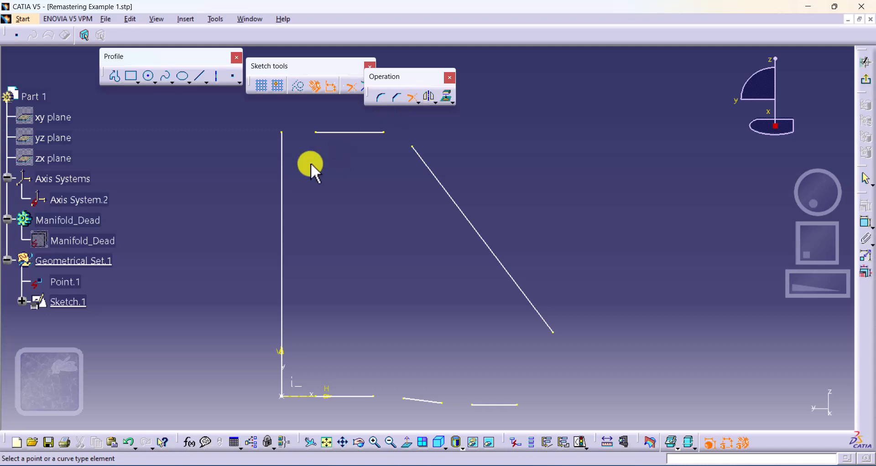
{"action": "left_click", "coordinate": [282, 170]}
{"action": "left_click", "coordinate": [344, 133]}
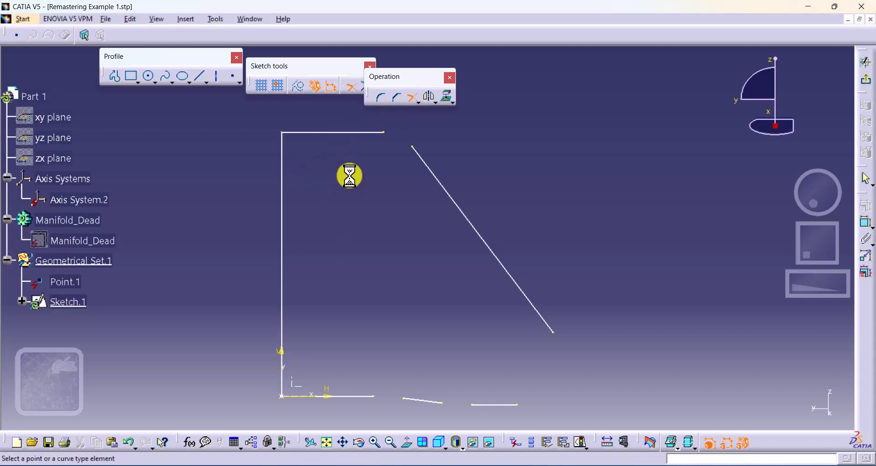
{"action": "left_click", "coordinate": [358, 133]}
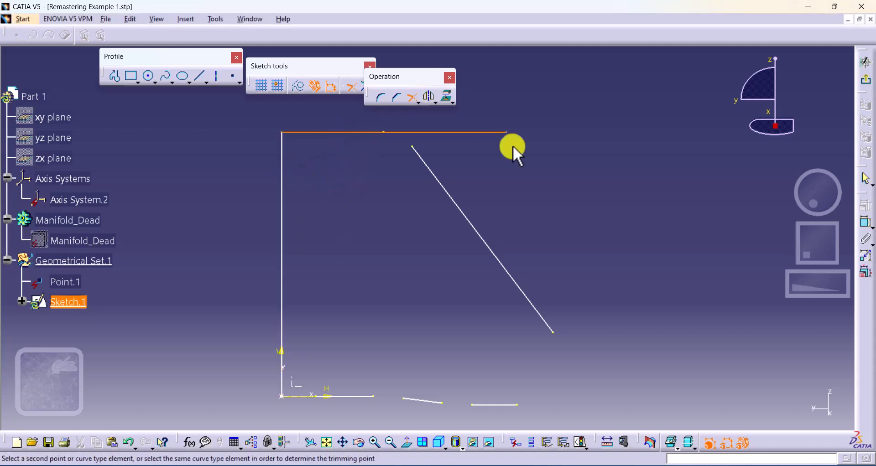
{"action": "left_click", "coordinate": [446, 193]}
Trim the slanted line to the bottom-right horizontal line, and that line to the short sloped bottom line
{"action": "left_click", "coordinate": [491, 249]}
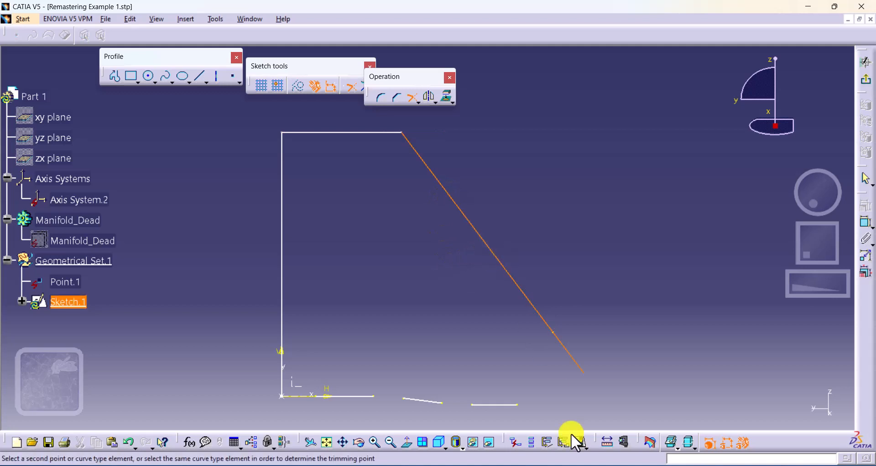
{"action": "left_click", "coordinate": [504, 405]}
{"action": "mouse_move", "coordinate": [513, 355]}
{"action": "middle_mouse_down"}
{"action": "mouse_move", "coordinate": [554, 268]}
{"action": "mouse_move", "coordinate": [537, 276]}
{"action": "mouse_move", "coordinate": [596, 328]}
{"action": "mouse_move", "coordinate": [618, 319]}
{"action": "middle_mouse_up"}
{"action": "left_click", "coordinate": [612, 348]}
{"action": "left_click", "coordinate": [529, 343]}
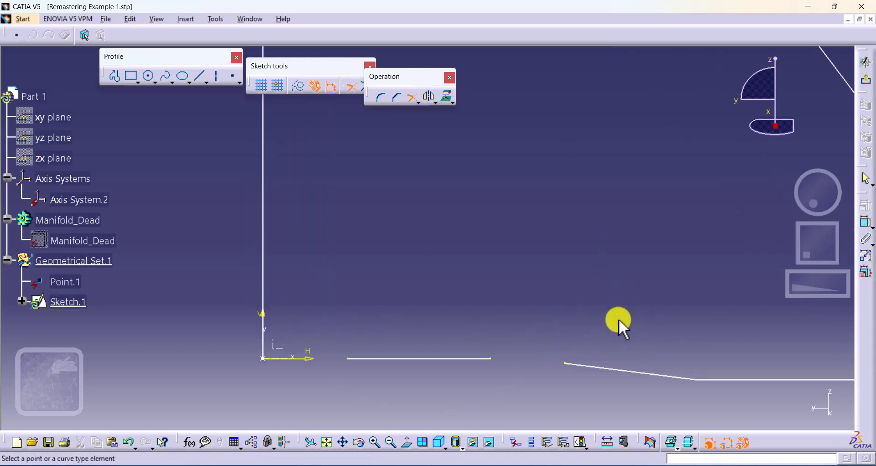
Close the profile by trimming the short sloped line to the bottom-left horizontal line, and that line to the left vertical line
{"action": "left_click", "coordinate": [603, 368]}
{"action": "left_click", "coordinate": [470, 360]}
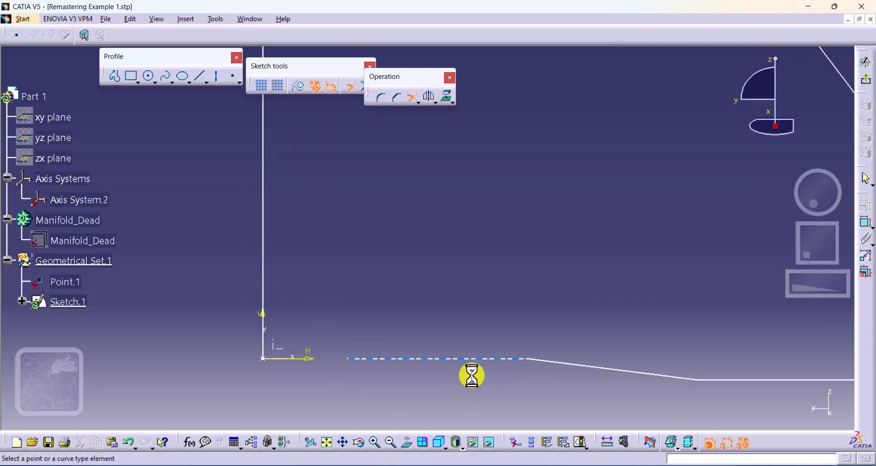
{"action": "left_click", "coordinate": [477, 358]}
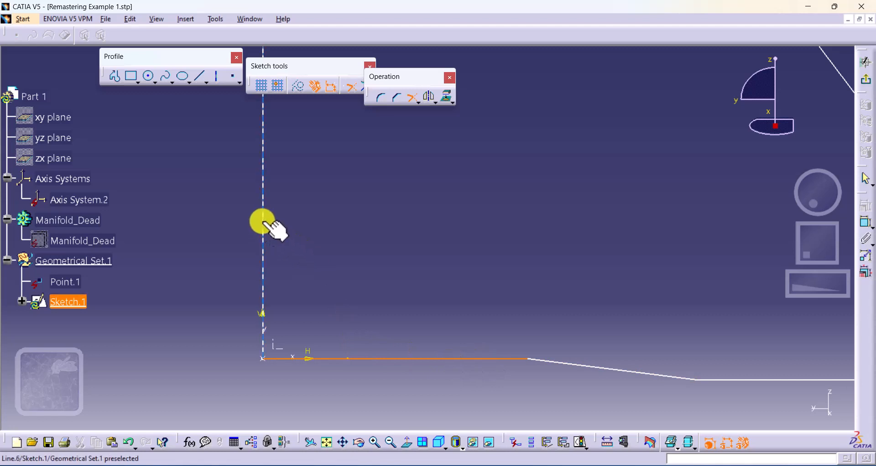
{"action": "left_click", "coordinate": [262, 223]}
{"action": "mouse_move", "coordinate": [471, 231]}
{"action": "middle_mouse_down"}
{"action": "mouse_move", "coordinate": [465, 309]}
{"action": "mouse_move", "coordinate": [416, 262]}
{"action": "mouse_move", "coordinate": [374, 269]}
{"action": "mouse_move", "coordinate": [386, 287]}
{"action": "middle_mouse_up"}
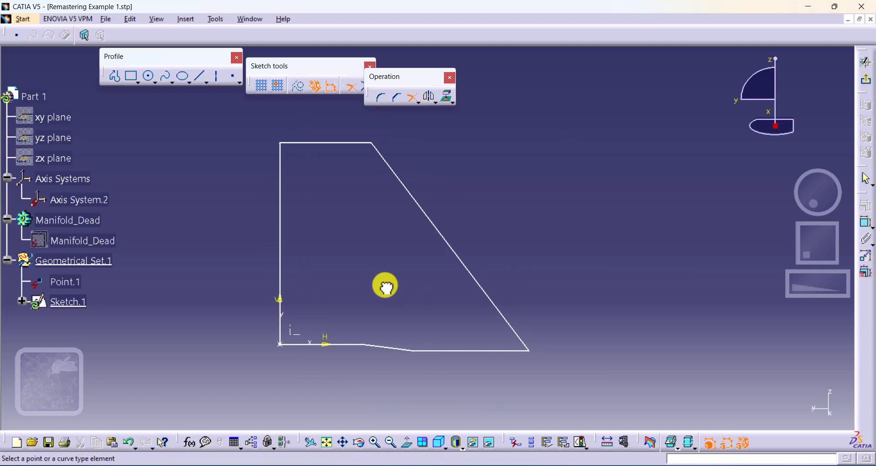
{"action": "left_click", "coordinate": [411, 97]}
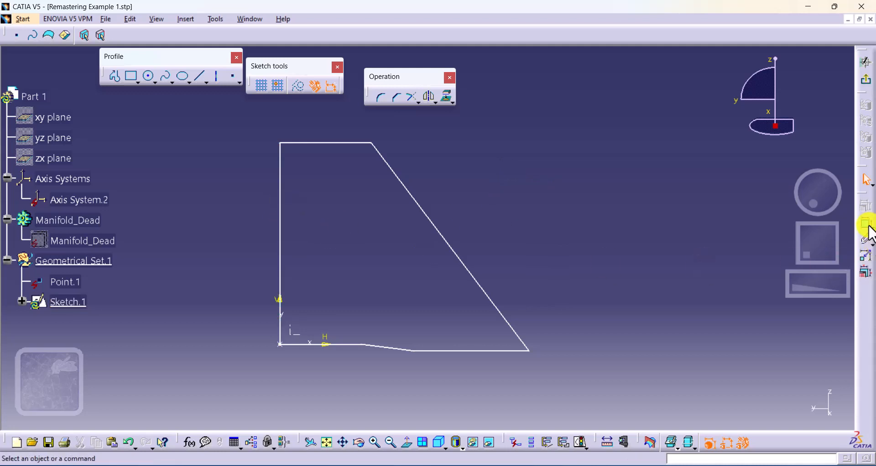
Apply a Vertical constraint to the profile's left line
{"action": "left_click", "coordinate": [281, 205]}
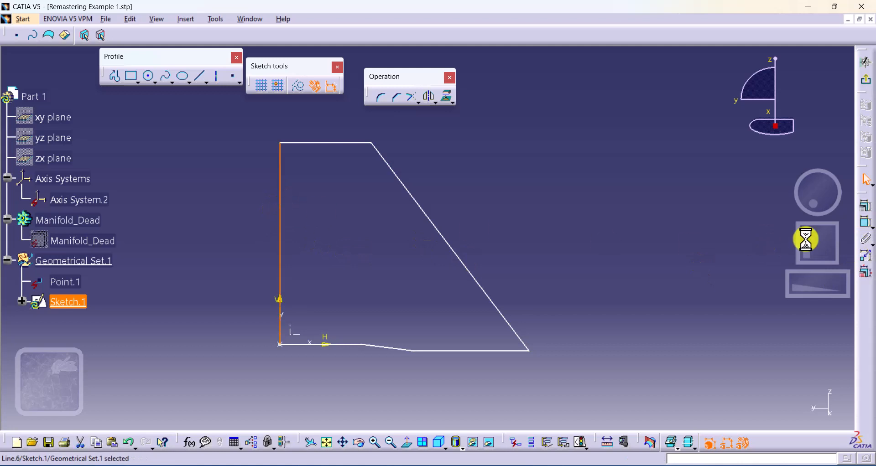
{"action": "left_click", "coordinate": [865, 205]}
{"action": "left_click", "coordinate": [803, 382]}
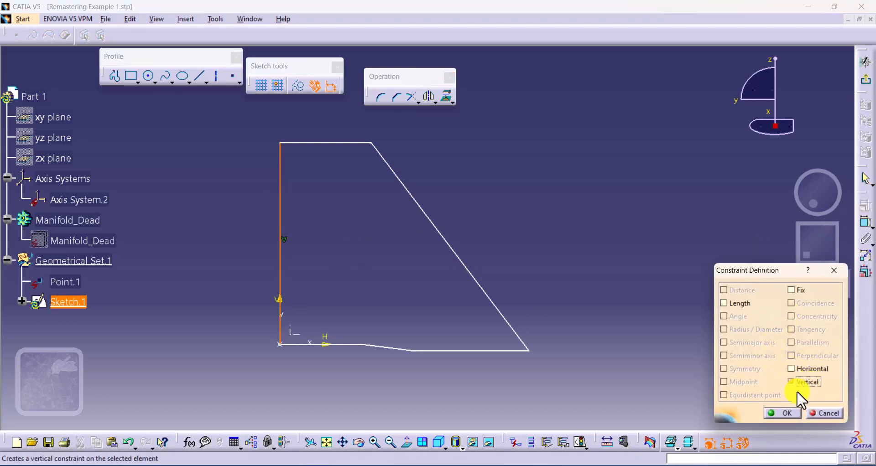
{"action": "left_click", "coordinate": [780, 413]}
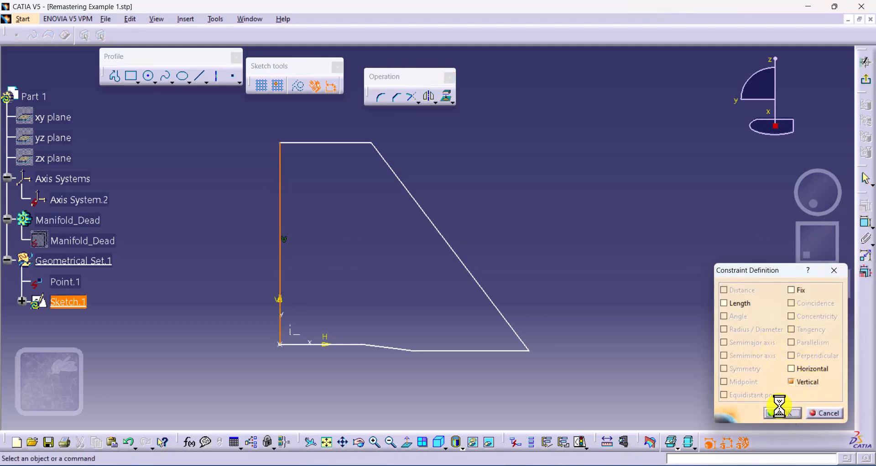
Apply Horizontal constraints to the top line and both horizontal bottom lines of the profile
{"action": "left_click", "coordinate": [352, 143]}
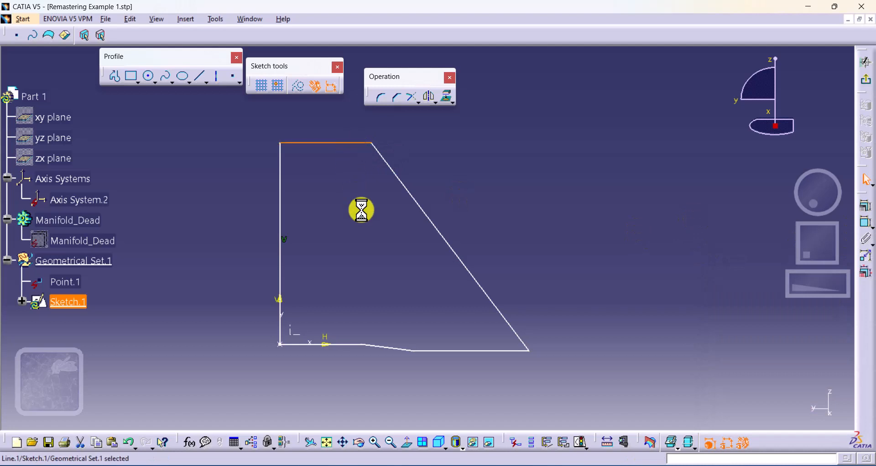
{"action": "left_click", "coordinate": [349, 344], "text": "ctrl"}
{"action": "left_click", "coordinate": [475, 350], "text": "ctrl"}
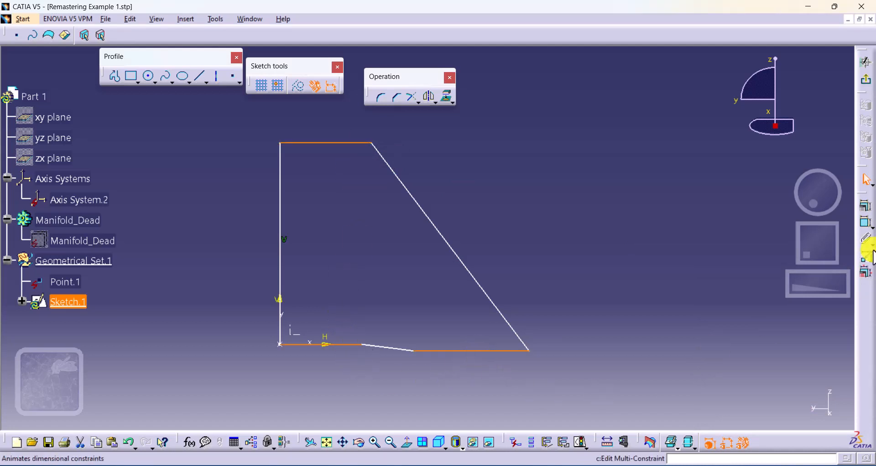
{"action": "left_click", "coordinate": [867, 205]}
{"action": "left_click", "coordinate": [813, 370]}
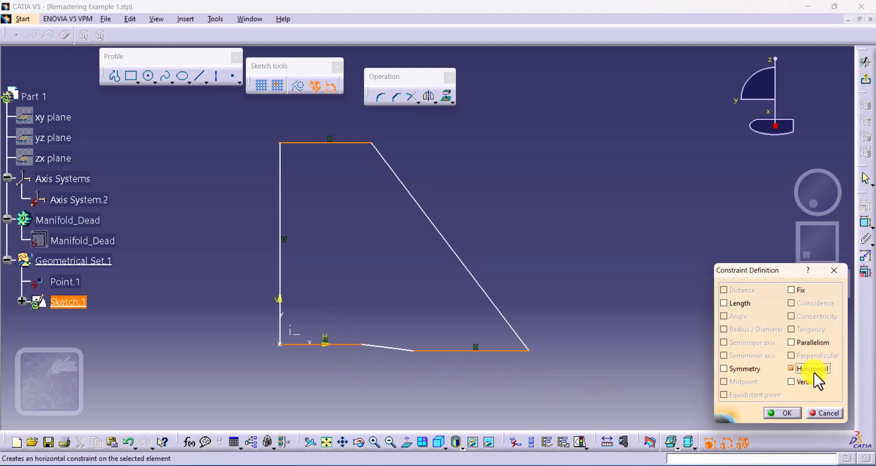
{"action": "left_click", "coordinate": [783, 413]}
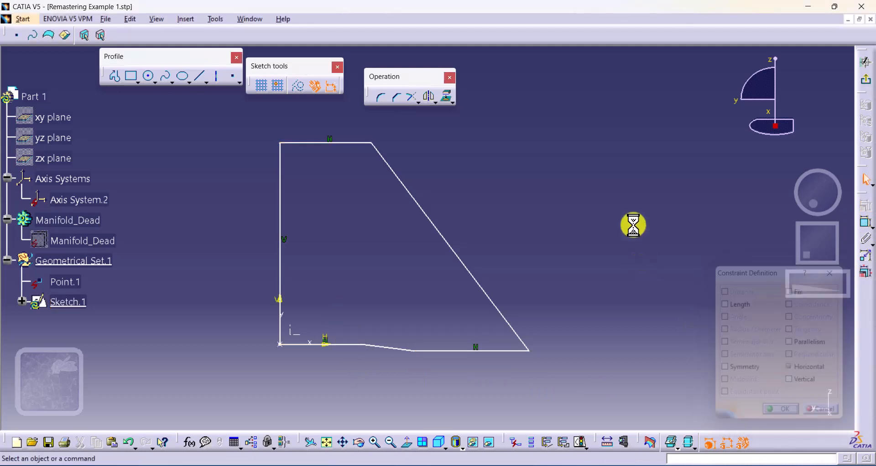
Constrain the left vertical line coincident with the sketch's V axis
{"action": "left_click", "coordinate": [864, 224]}
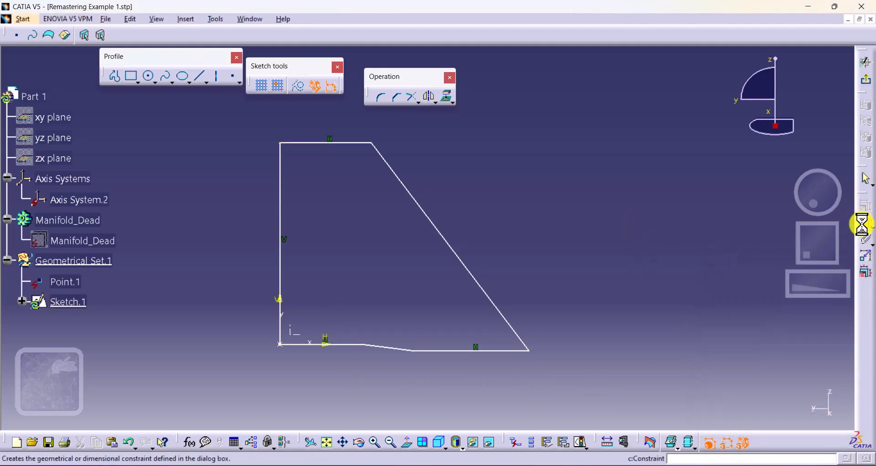
{"action": "left_click", "coordinate": [281, 301]}
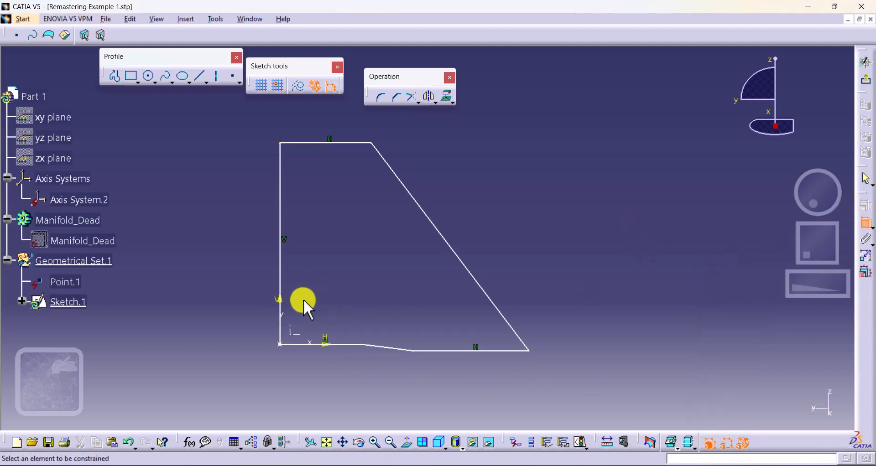
{"action": "left_click", "coordinate": [281, 255]}
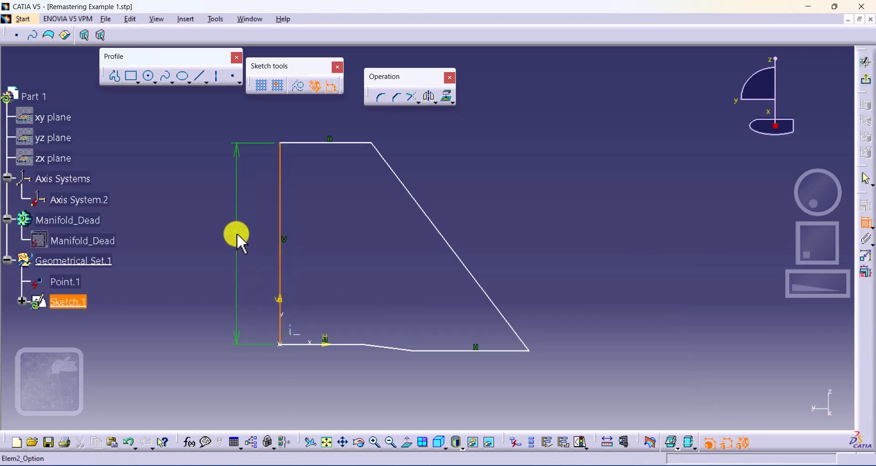
{"action": "right_click", "coordinate": [237, 234]}
{"action": "left_click", "coordinate": [251, 267]}
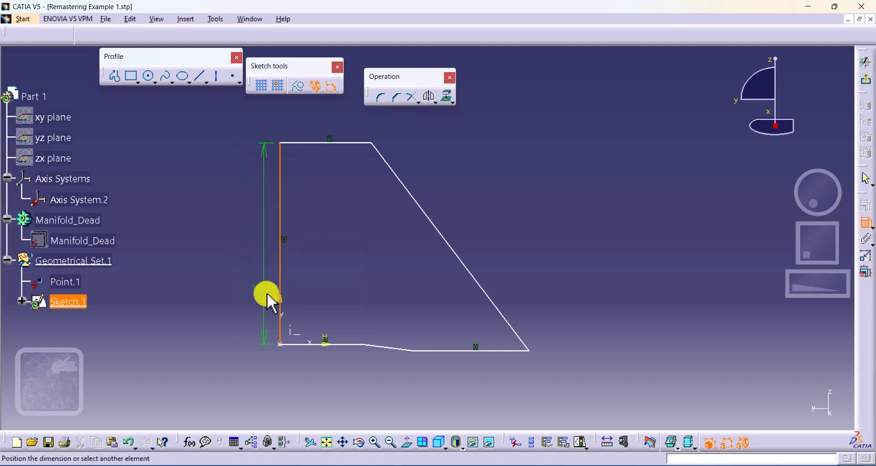
{"action": "right_click", "coordinate": [238, 250]}
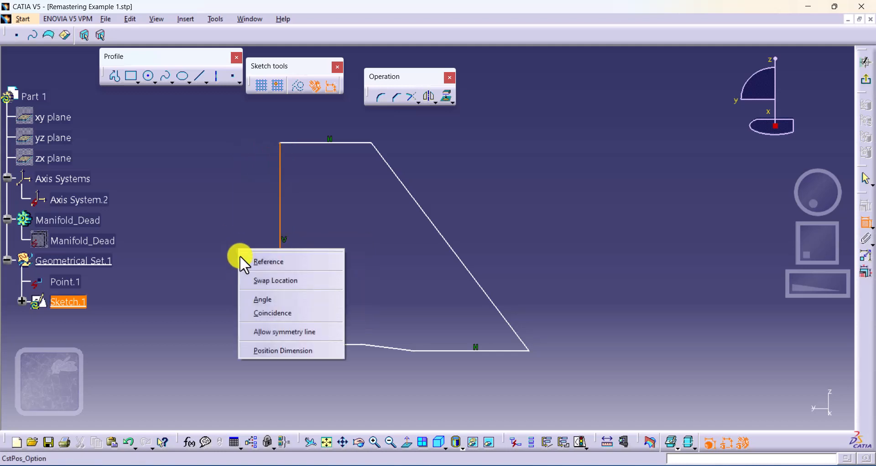
{"action": "left_click", "coordinate": [256, 306]}
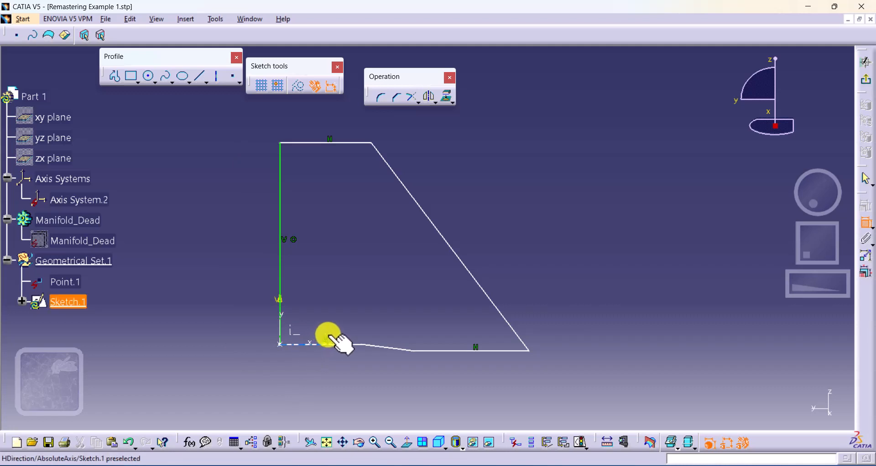
Constrain the bottom-left horizontal line coincident with the sketch's H axis
{"action": "mouse_move", "coordinate": [378, 381]}
{"action": "middle_mouse_down"}
{"action": "mouse_move", "coordinate": [385, 353]}
{"action": "mouse_move", "coordinate": [352, 270]}
{"action": "middle_mouse_up"}
{"action": "left_click", "coordinate": [378, 380]}
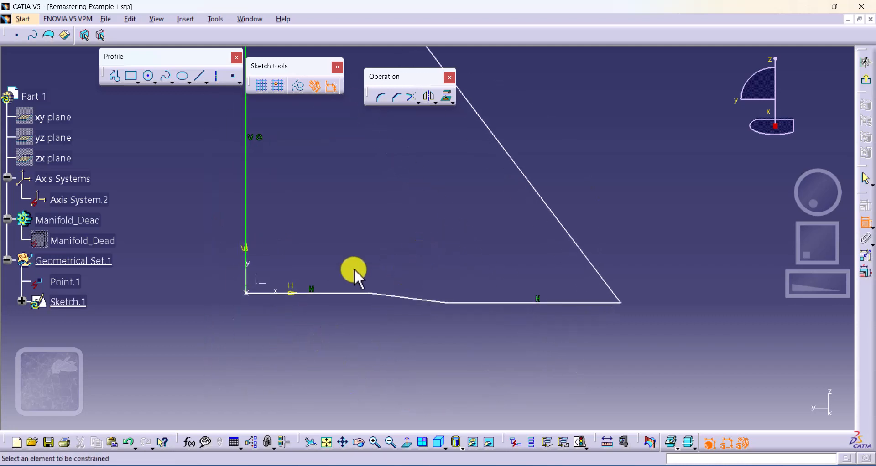
{"action": "left_click", "coordinate": [292, 292]}
{"action": "left_click", "coordinate": [344, 293]}
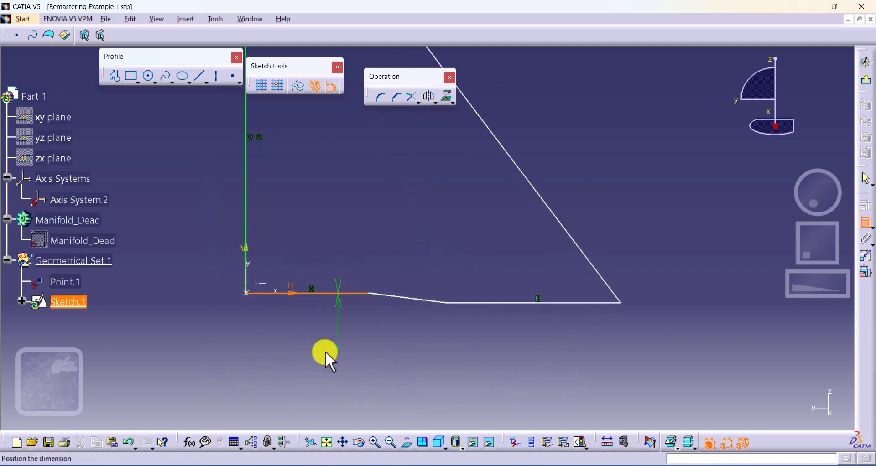
{"action": "right_click", "coordinate": [325, 352]}
{"action": "left_click", "coordinate": [355, 417]}
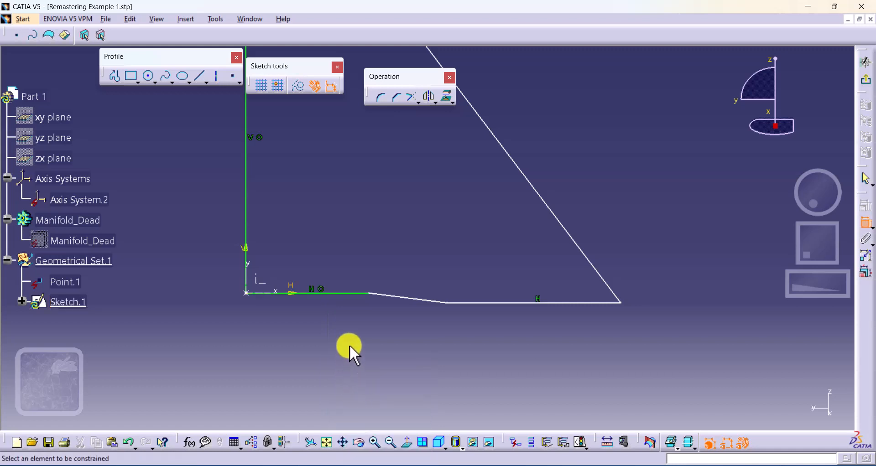
Dimension the lengths of the left vertical line and the bottom-left horizontal line
{"action": "mouse_move", "coordinate": [350, 348]}
{"action": "middle_mouse_down"}
{"action": "mouse_move", "coordinate": [348, 372]}
{"action": "mouse_move", "coordinate": [334, 305]}
{"action": "middle_mouse_up"}
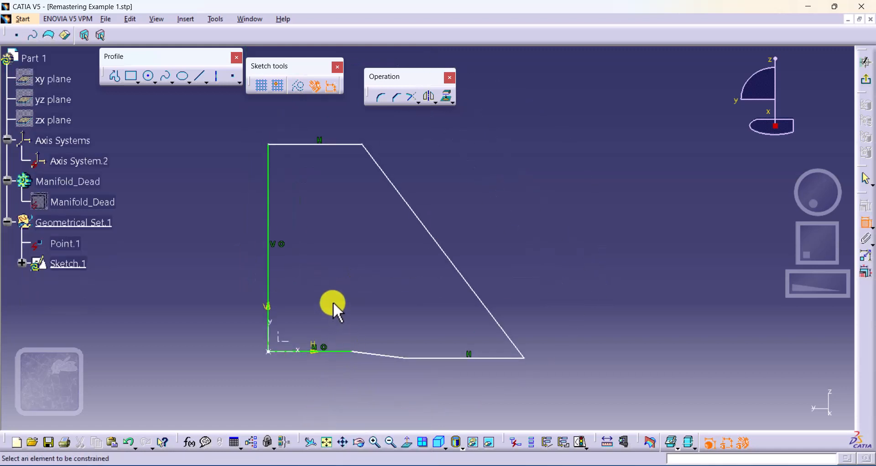
{"action": "left_click", "coordinate": [270, 267]}
{"action": "left_click", "coordinate": [239, 259]}
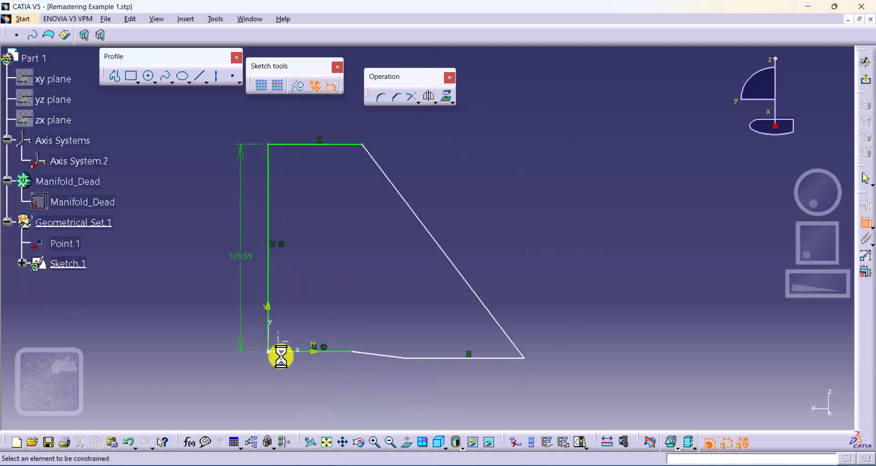
{"action": "left_click", "coordinate": [345, 354]}
{"action": "left_click", "coordinate": [325, 372]}
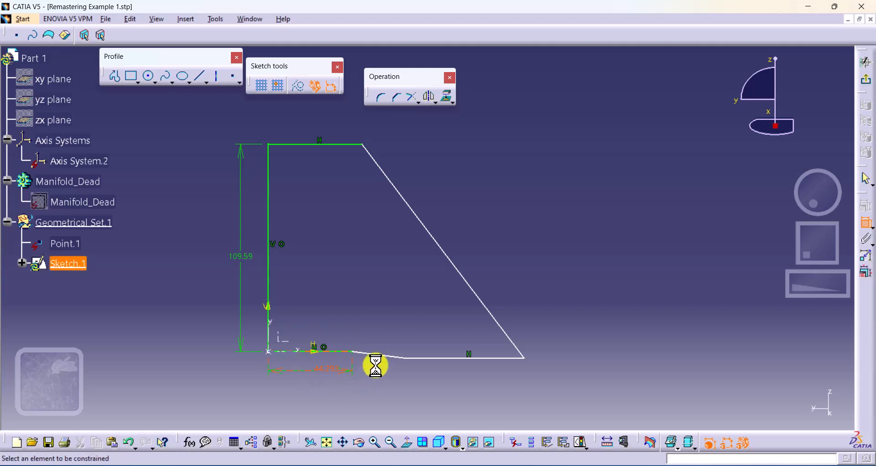
Dimension the angle between the bottom-right line and the slanted line, and the top line's length
{"action": "left_click", "coordinate": [423, 358]}
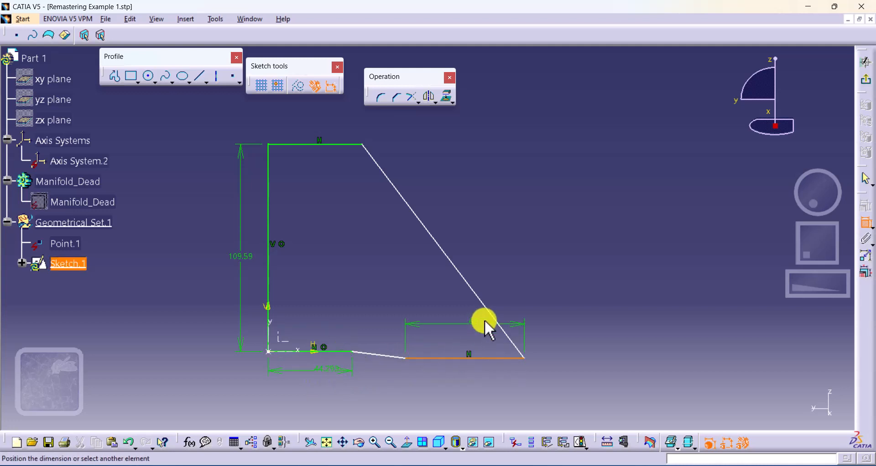
{"action": "left_click", "coordinate": [493, 316]}
{"action": "left_click", "coordinate": [462, 328]}
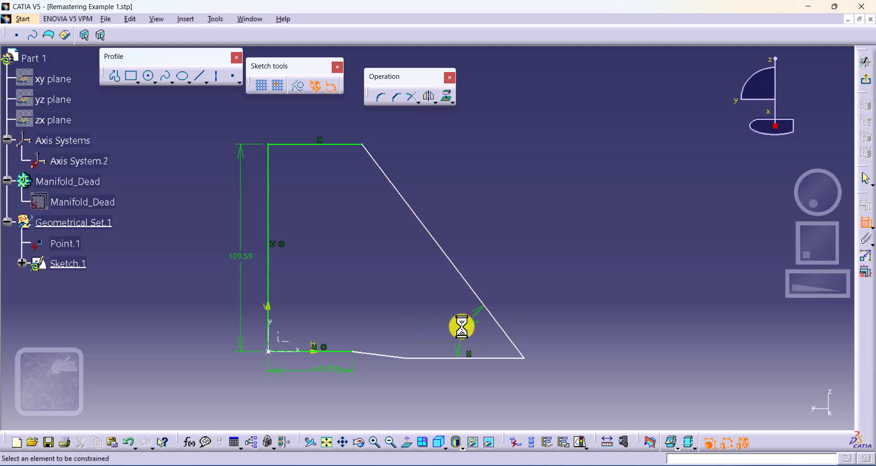
{"action": "left_click", "coordinate": [336, 145]}
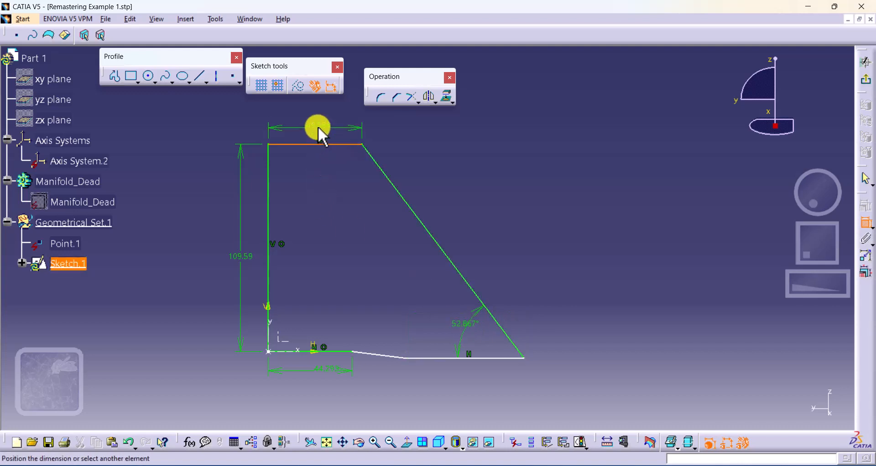
{"action": "left_click", "coordinate": [319, 130]}
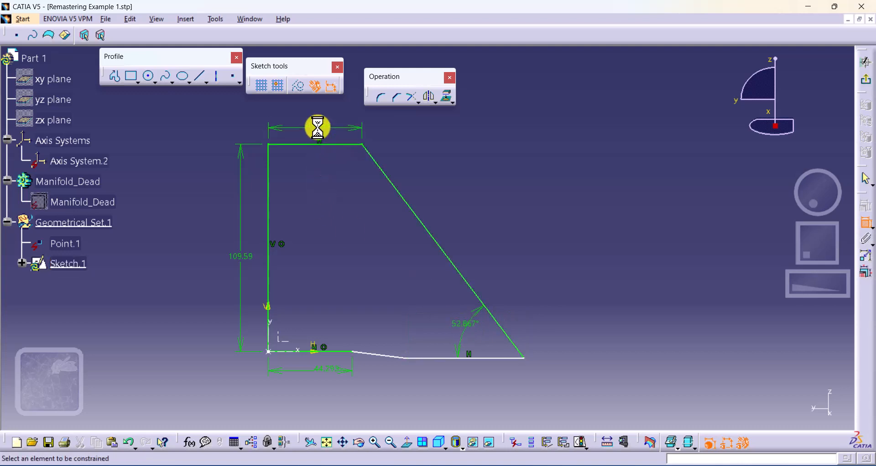
Add an angle dimension between the top line and the slanted line
{"action": "left_click", "coordinate": [346, 145]}
{"action": "left_click", "coordinate": [383, 168]}
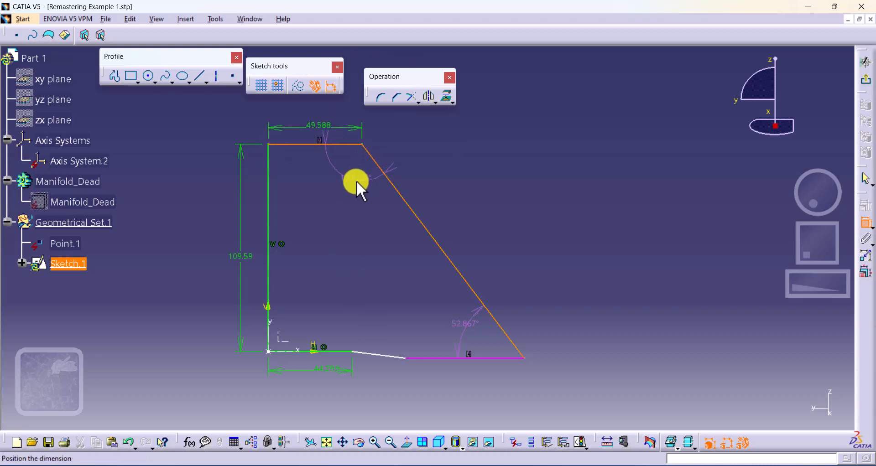
{"action": "left_click", "coordinate": [357, 180]}
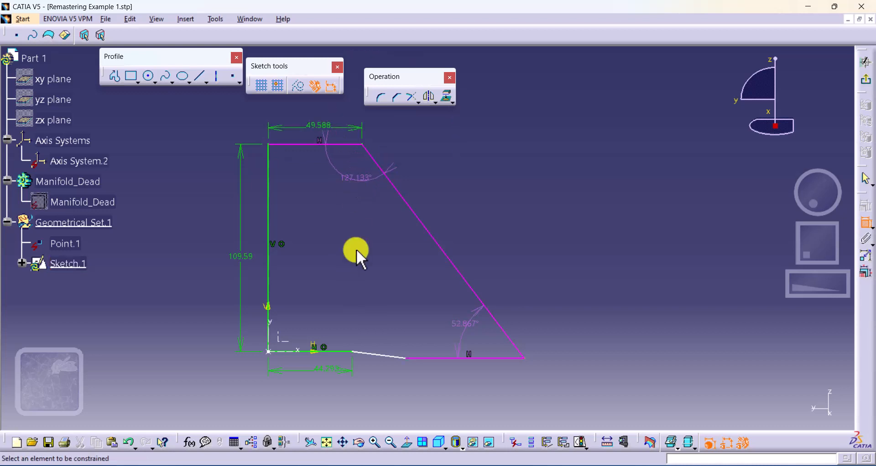
{"action": "key", "text": "Escape"}
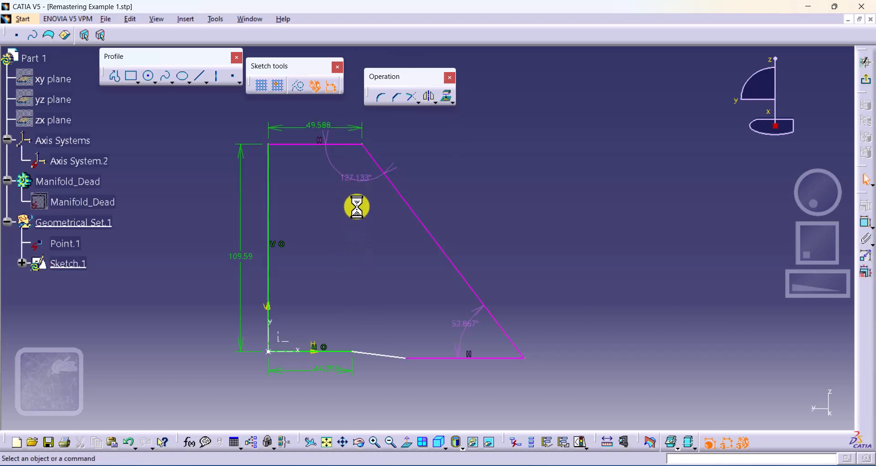
Delete the angle dimension between the top and slanted lines, and dimension the angle between the bottom-left horizontal line and the short sloped line
{"action": "key", "text": "Delete"}
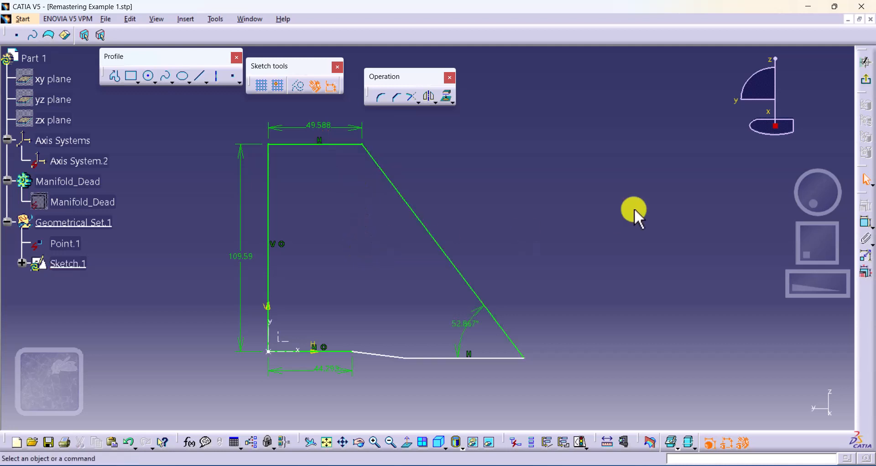
{"action": "left_click", "coordinate": [866, 223]}
{"action": "mouse_move", "coordinate": [487, 413]}
{"action": "middle_mouse_down"}
{"action": "mouse_move", "coordinate": [512, 350]}
{"action": "mouse_move", "coordinate": [537, 339]}
{"action": "middle_mouse_up"}
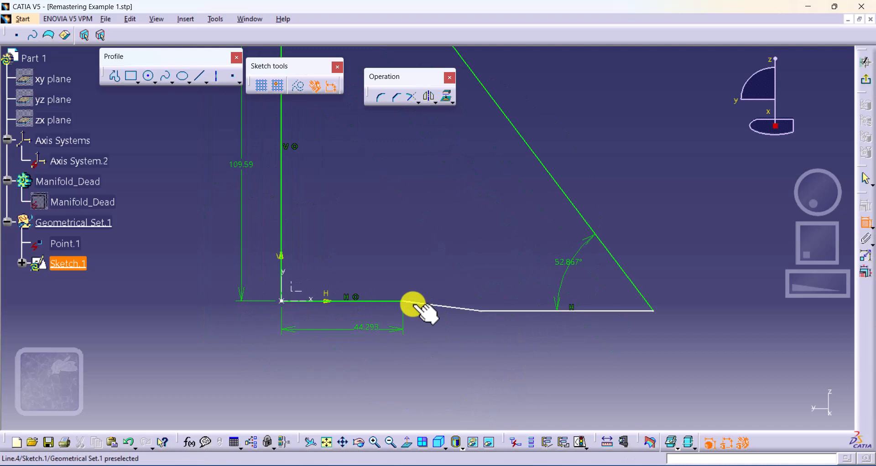
{"action": "left_click", "coordinate": [393, 302]}
{"action": "left_click", "coordinate": [421, 305]}
{"action": "left_click", "coordinate": [418, 270]}
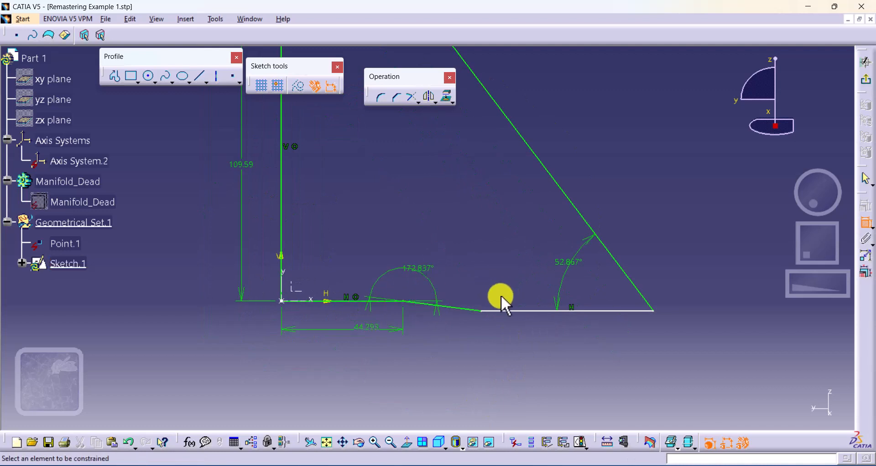
Try a length dimension on the short sloped bottom line and undo it
{"action": "left_click", "coordinate": [475, 309]}
{"action": "left_click", "coordinate": [503, 308]}
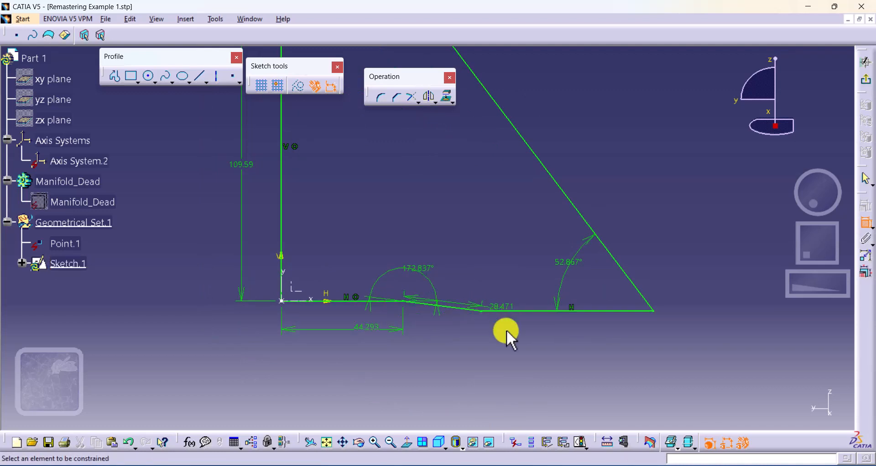
{"action": "key", "text": "Escape"}
{"action": "key", "text": "ctrl+z"}
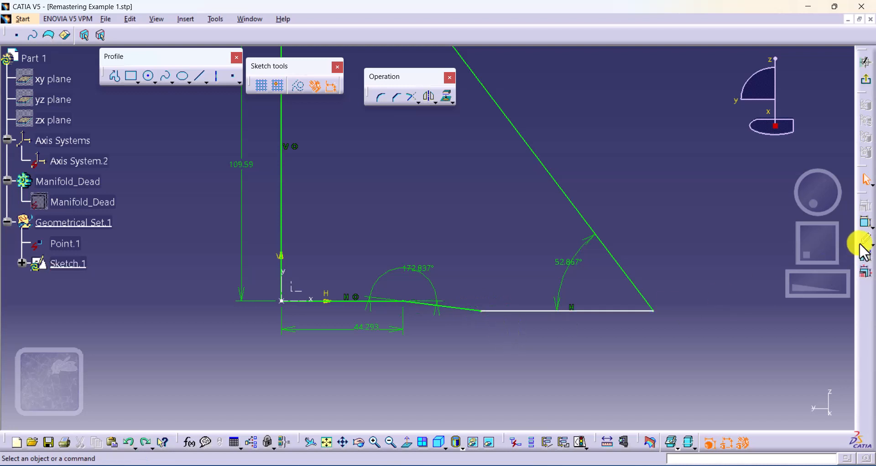
Try an angle dimension between the short sloped line and the bottom-right horizontal line, and delete it
{"action": "left_click", "coordinate": [866, 224]}
{"action": "left_click", "coordinate": [462, 309]}
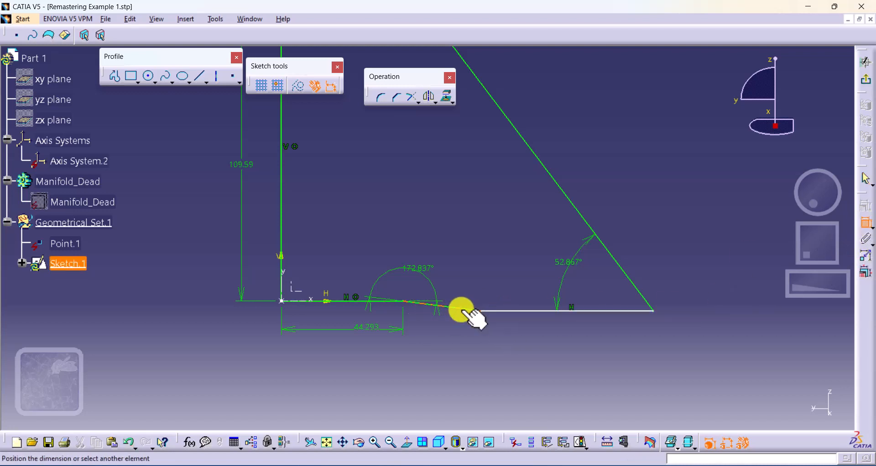
{"action": "left_click", "coordinate": [510, 311]}
{"action": "left_click", "coordinate": [501, 293]}
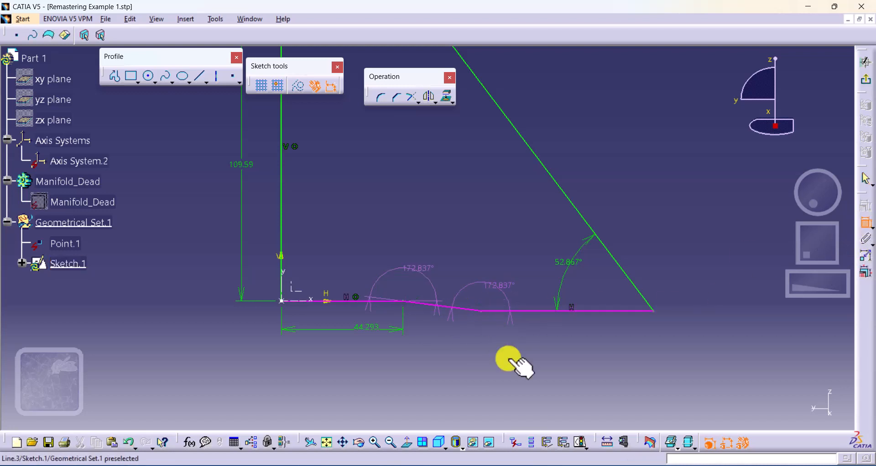
{"action": "left_click", "coordinate": [502, 283]}
{"action": "key", "text": "Delete"}
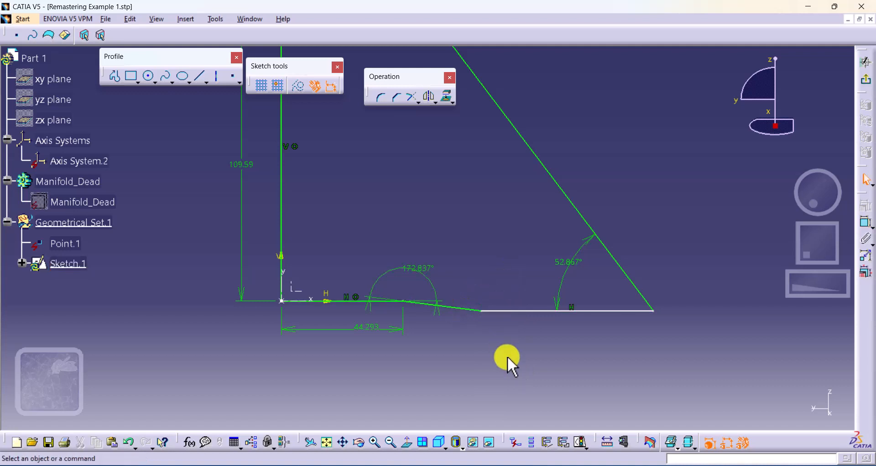
Dimension the length of the bottom-right horizontal line
{"action": "left_click", "coordinate": [866, 224]}
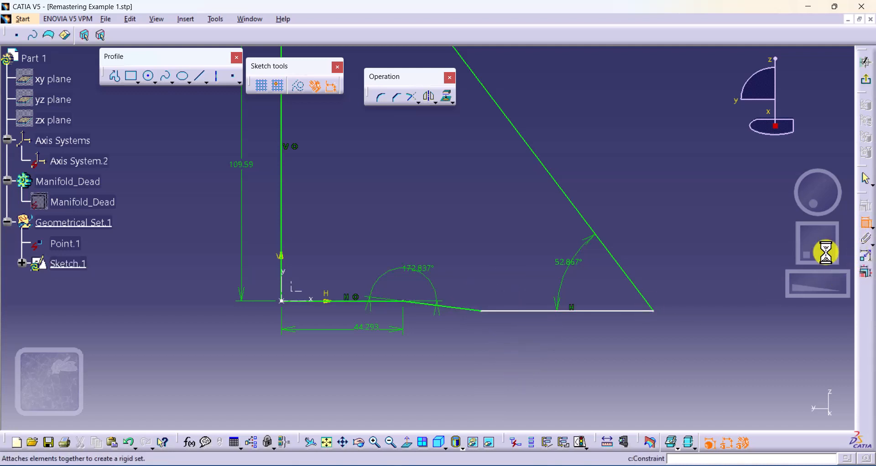
{"action": "left_click", "coordinate": [520, 311]}
{"action": "left_click", "coordinate": [525, 338]}
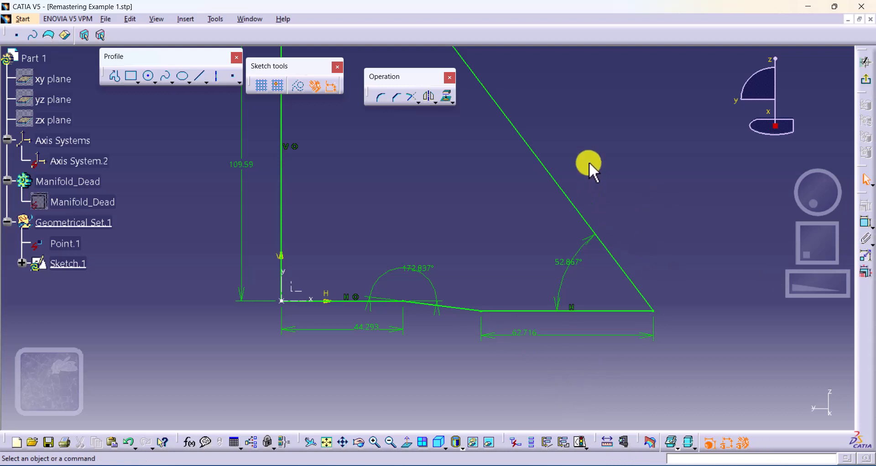
Check the sketch solving status of the whole profile
{"action": "mouse_move", "coordinate": [589, 161]}
{"action": "middle_mouse_down", "text": "ctrl"}
{"action": "mouse_move", "coordinate": [547, 264]}
{"action": "mouse_move", "coordinate": [550, 254]}
{"action": "middle_mouse_up", "text": "ctrl"}
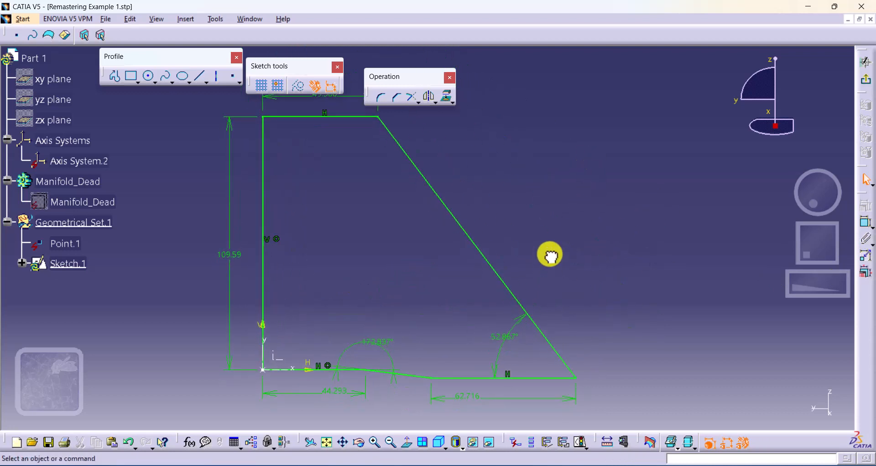
{"action": "left_click", "coordinate": [579, 442]}
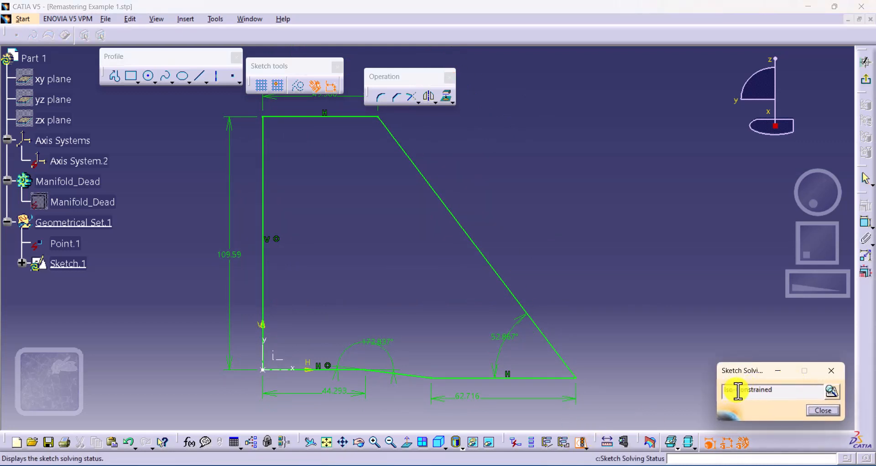
{"action": "left_click", "coordinate": [824, 411]}
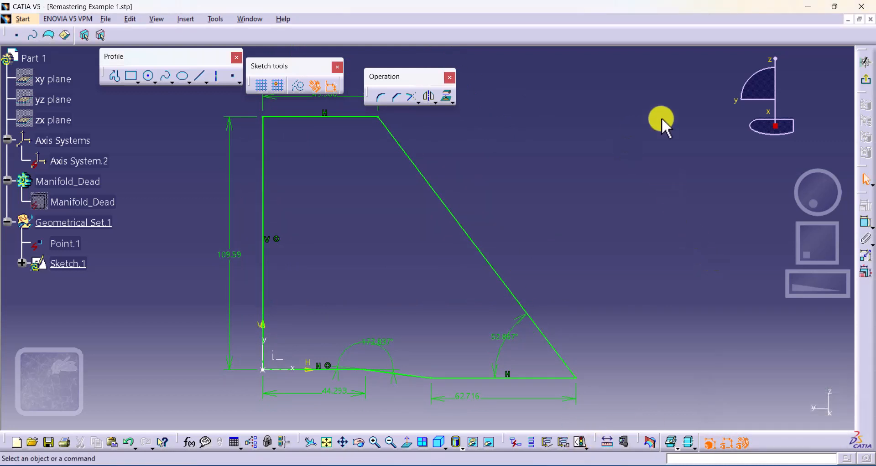
Exit the sketch and show the hidden Manifold_Dead solid
{"action": "left_click", "coordinate": [867, 62]}
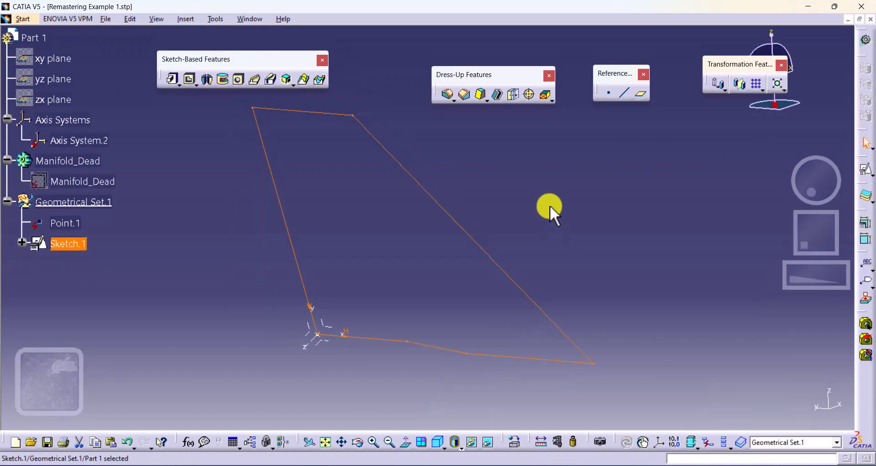
{"action": "left_click", "coordinate": [548, 201]}
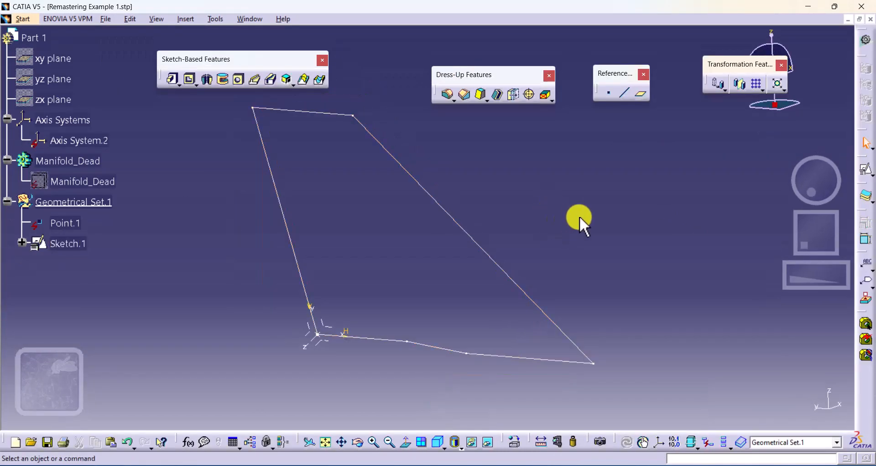
{"action": "right_click", "coordinate": [100, 181]}
{"action": "left_click", "coordinate": [132, 214]}
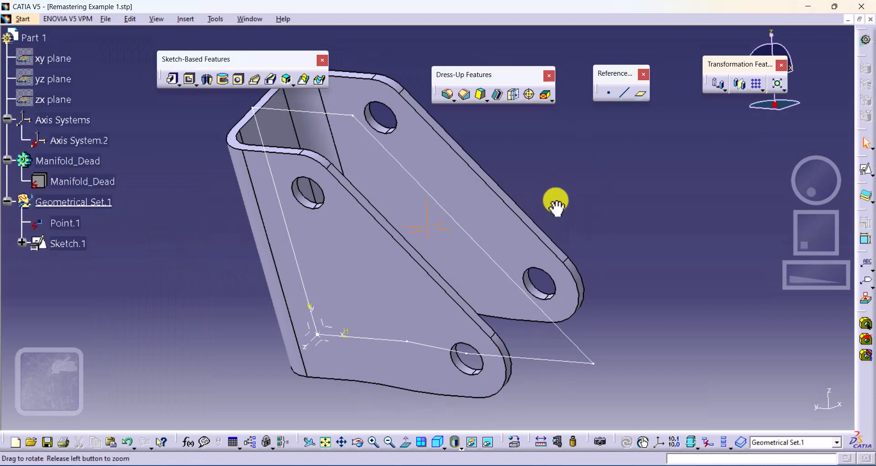
{"action": "middle_click_drag", "start_coordinate": [555, 201], "coordinate": [578, 246]}
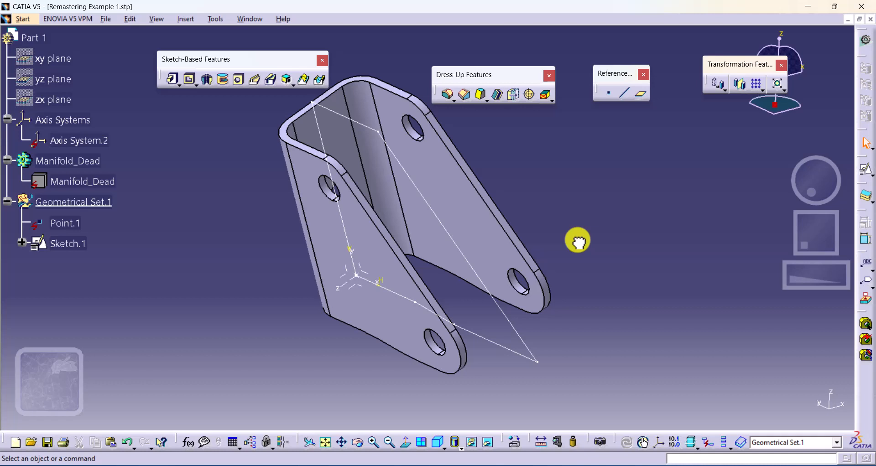
Insert a new body and name it Parametric
{"action": "left_click", "coordinate": [189, 18]}
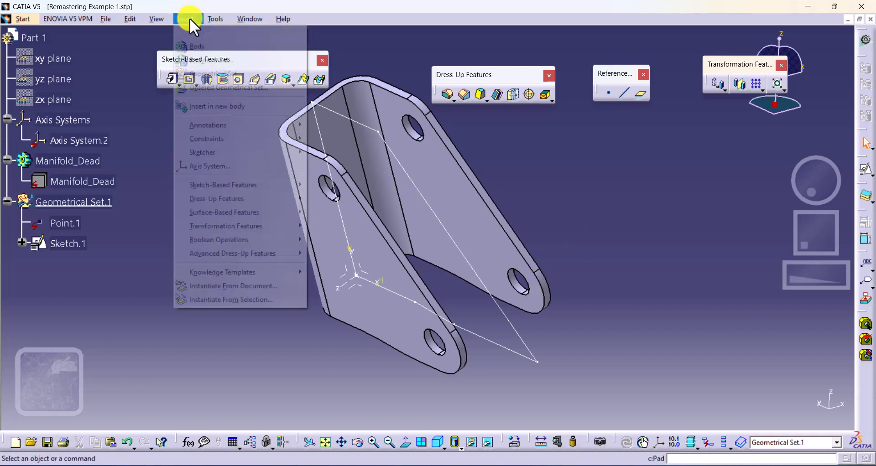
{"action": "left_click", "coordinate": [198, 45]}
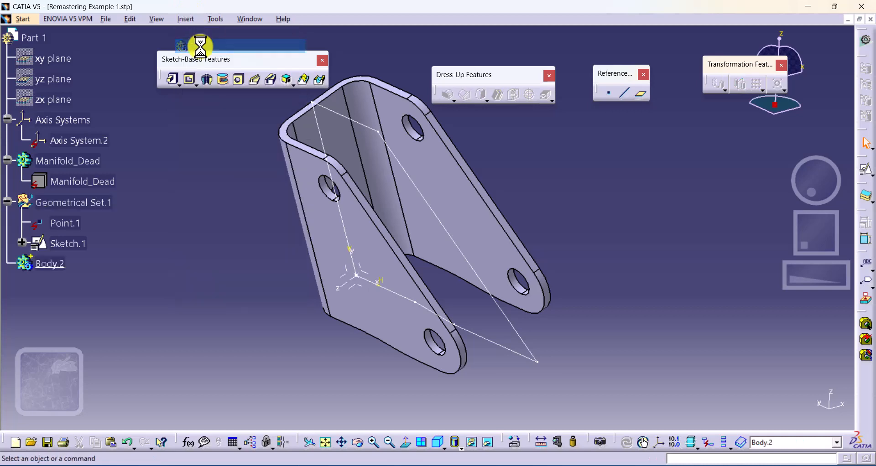
{"action": "right_click", "coordinate": [58, 262]}
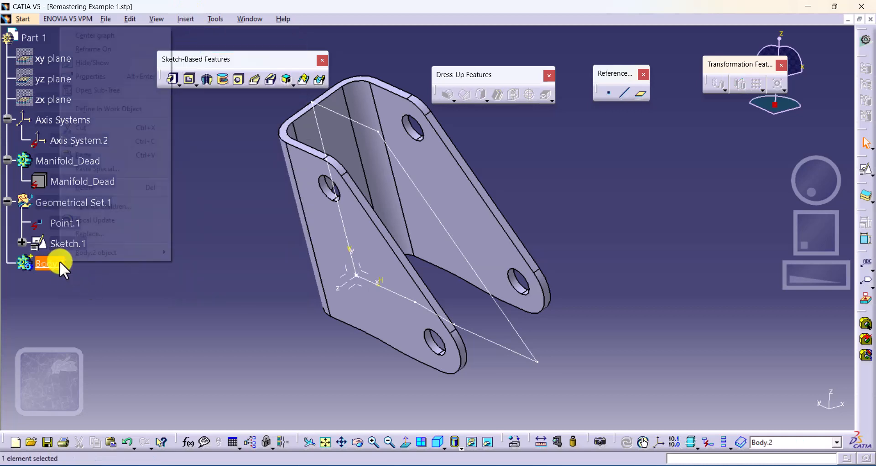
{"action": "left_click", "coordinate": [135, 80]}
{"action": "left_click", "coordinate": [683, 122]}
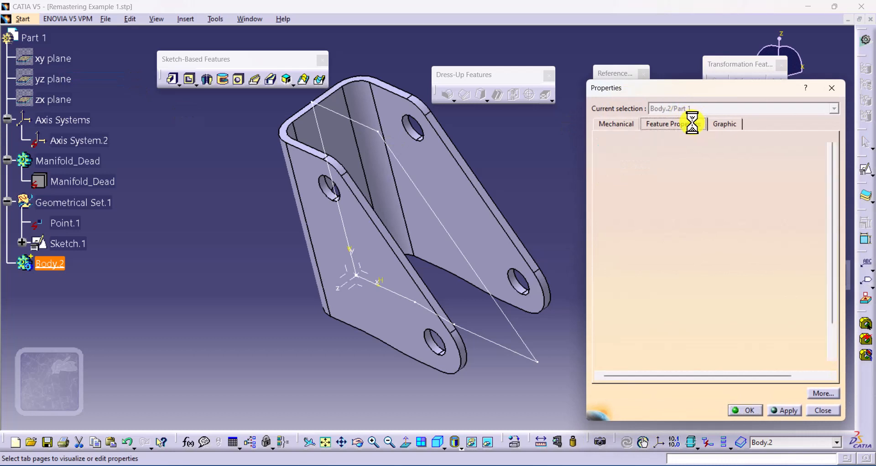
{"action": "type", "text": "Pa"}
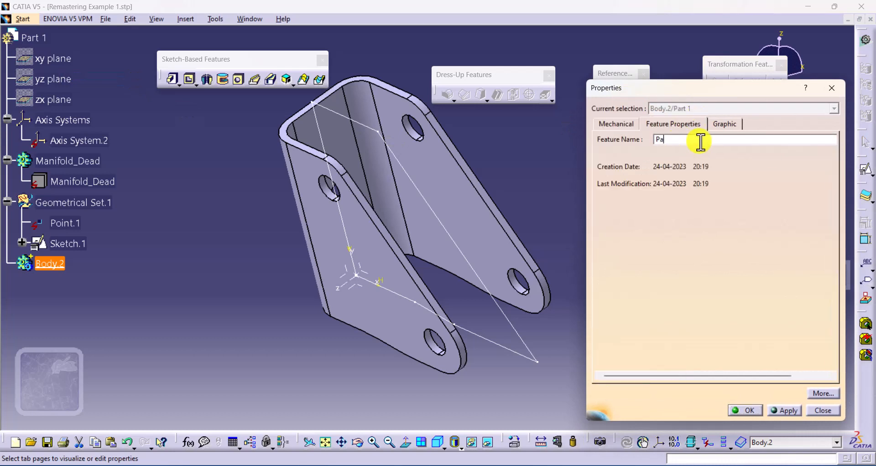
{"action": "type", "text": "rametric"}
Set the new body's fill color to orange and apply its properties
{"action": "left_click", "coordinate": [730, 123]}
{"action": "left_click", "coordinate": [661, 160]}
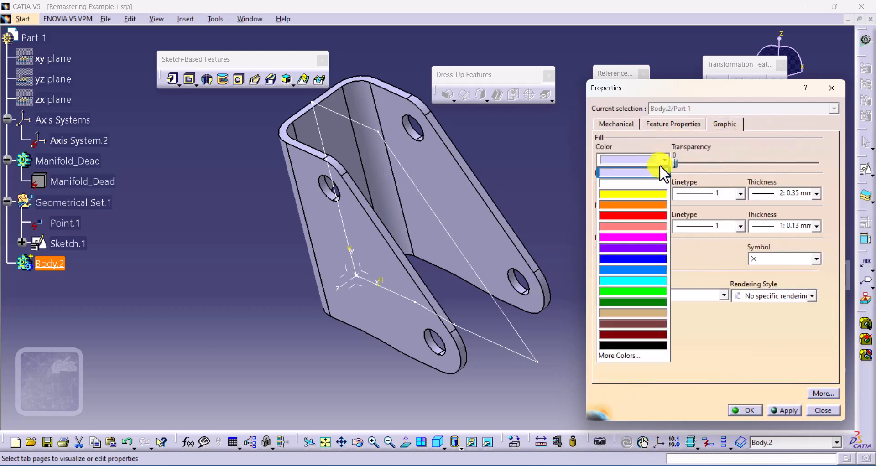
{"action": "left_click", "coordinate": [639, 204]}
{"action": "left_click", "coordinate": [751, 414]}
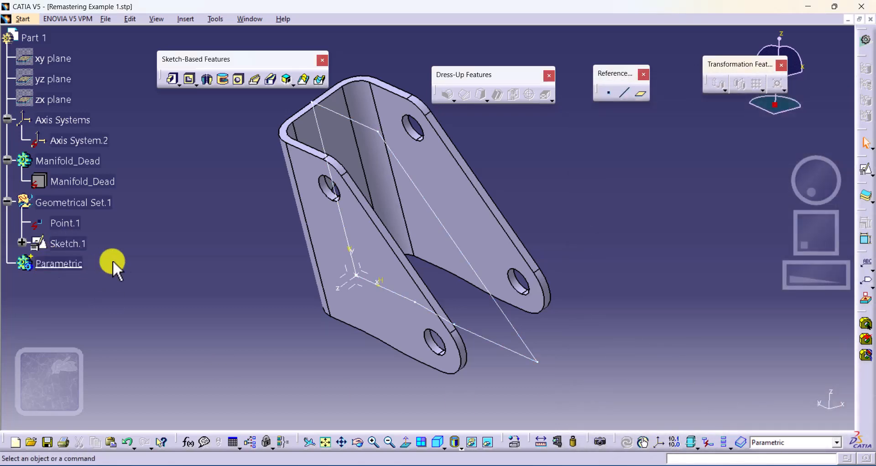
{"action": "left_click", "coordinate": [170, 81]}
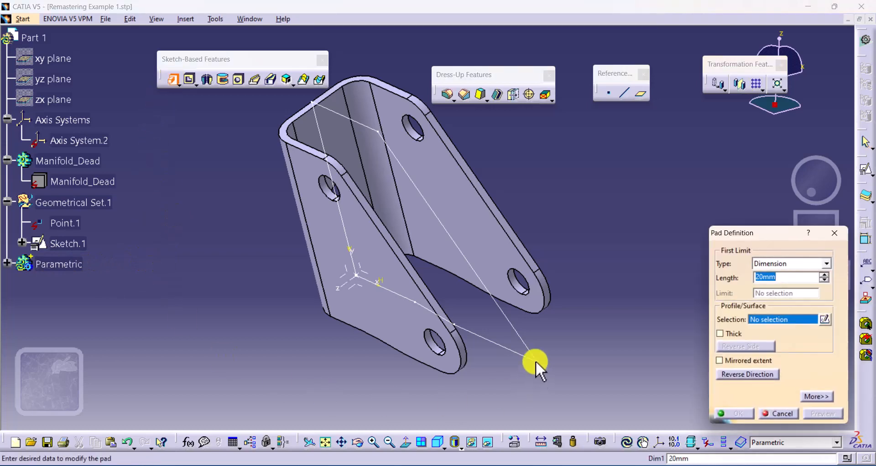
{"action": "left_click", "coordinate": [526, 349]}
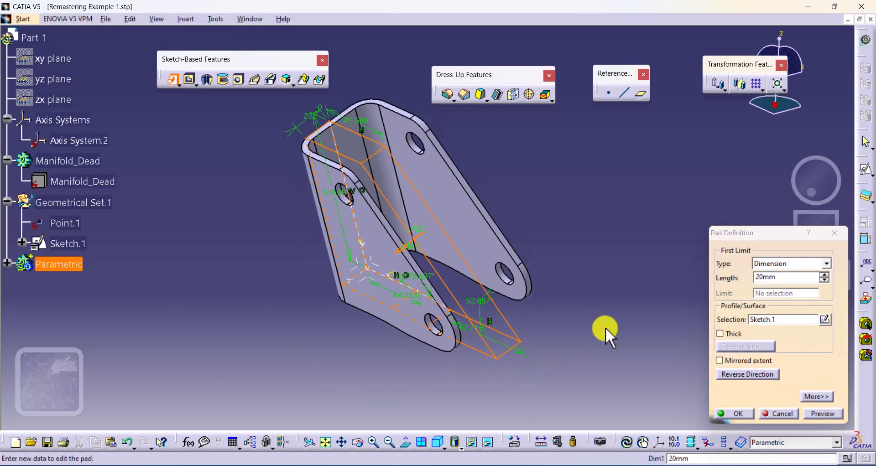
{"action": "middle_click_drag", "start_coordinate": [606, 328], "coordinate": [543, 297]}
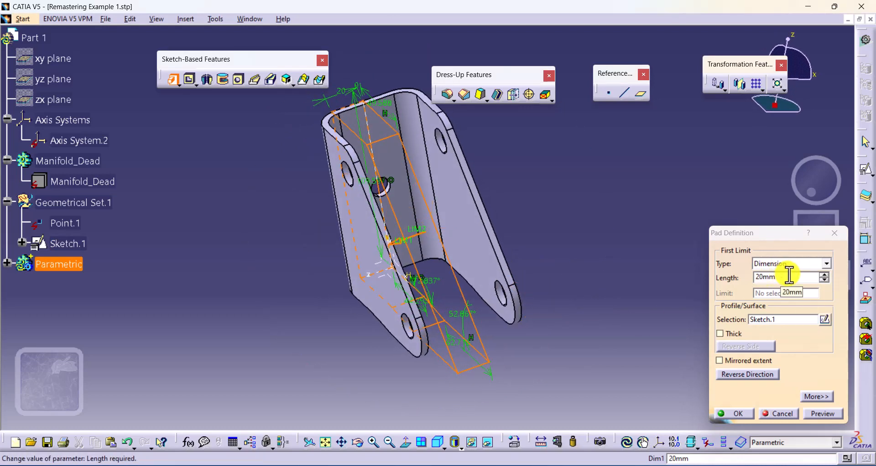
{"action": "middle_click_drag", "start_coordinate": [519, 261], "coordinate": [511, 243]}
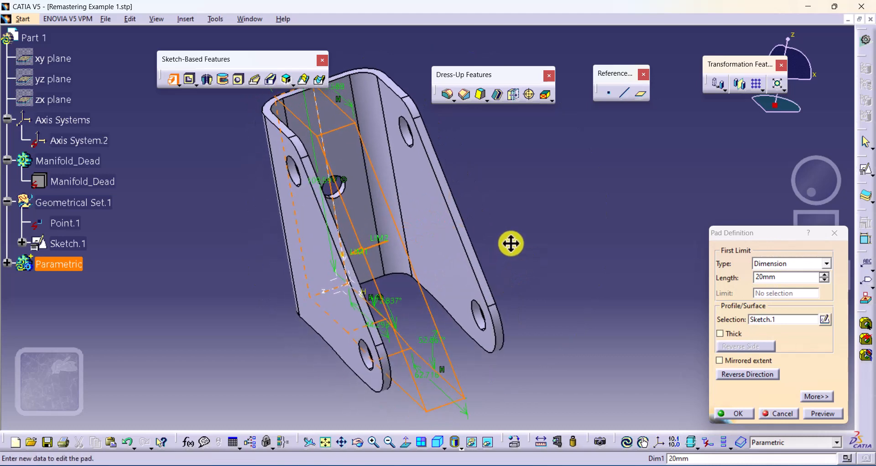
{"action": "left_click", "coordinate": [791, 415]}
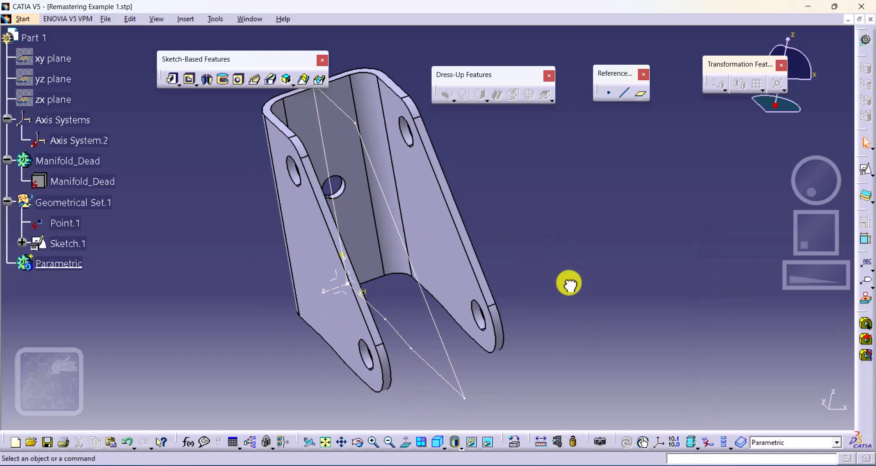
Measure the distance from the dead bracket's outer side face to the parallel mid-plane of Axis System.2
{"action": "left_click", "coordinate": [544, 444]}
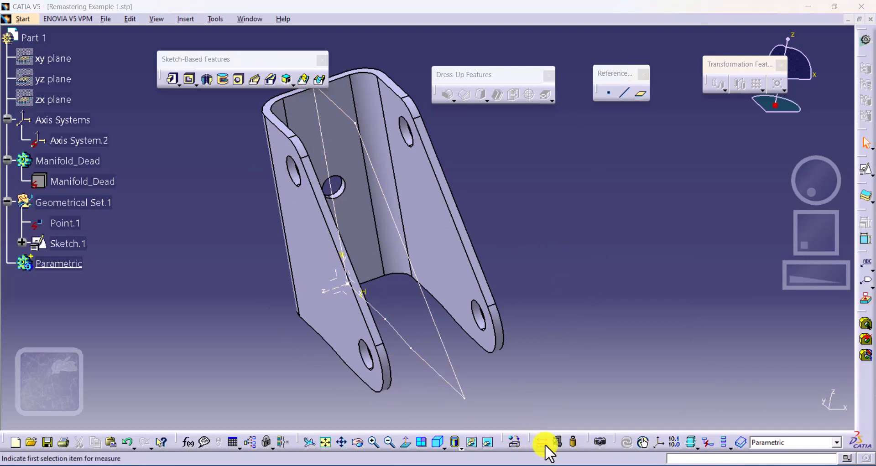
{"action": "left_click", "coordinate": [313, 247]}
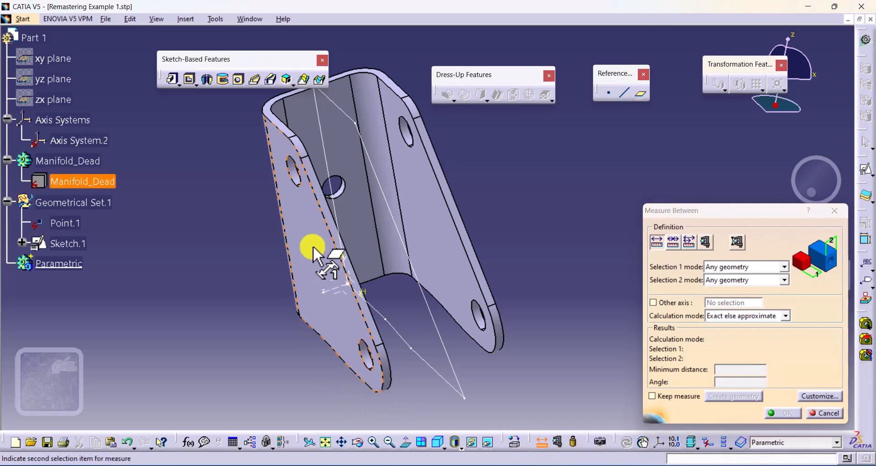
{"action": "middle_click_drag", "start_coordinate": [410, 286], "coordinate": [379, 283]}
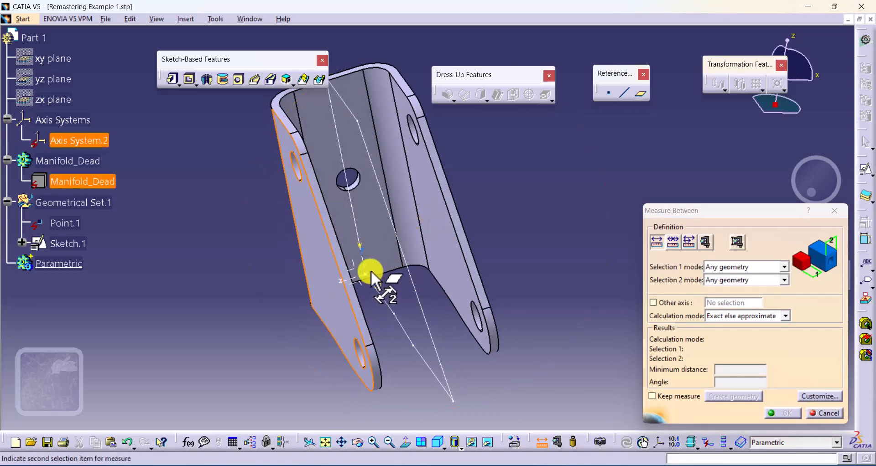
{"action": "left_click", "coordinate": [371, 274]}
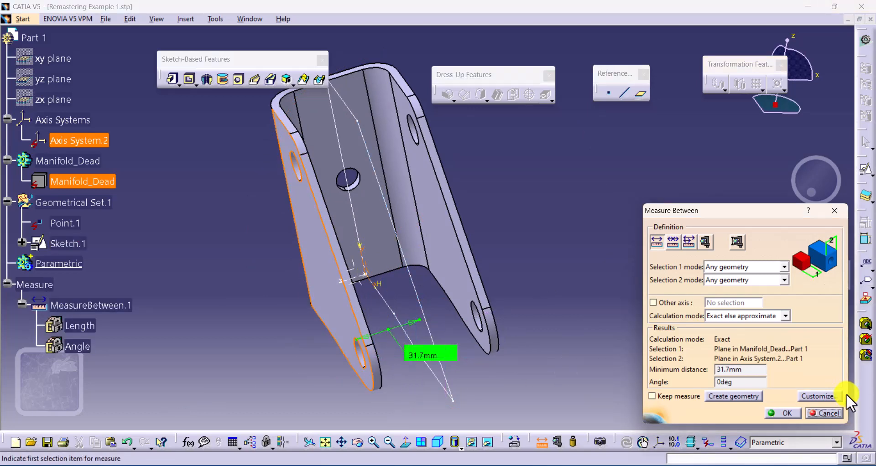
{"action": "left_click", "coordinate": [830, 413]}
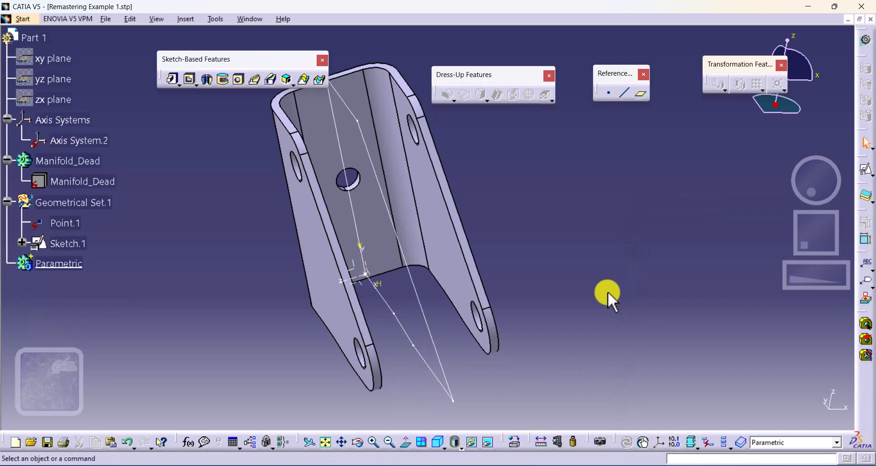
Pad Sketch.1 in the Parametric body with a length of 31.7 mm and mirrored extent
{"action": "left_click", "coordinate": [172, 80]}
{"action": "left_click", "coordinate": [440, 362]}
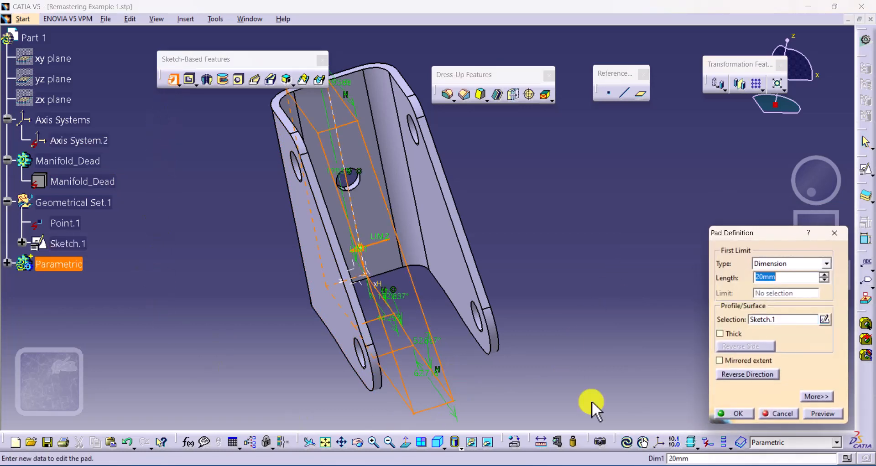
{"action": "type", "text": "31.7"}
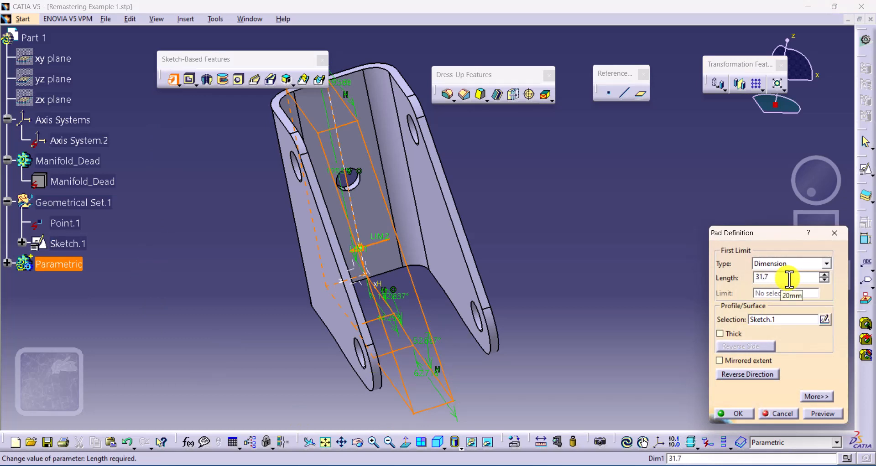
{"action": "key", "text": "Return"}
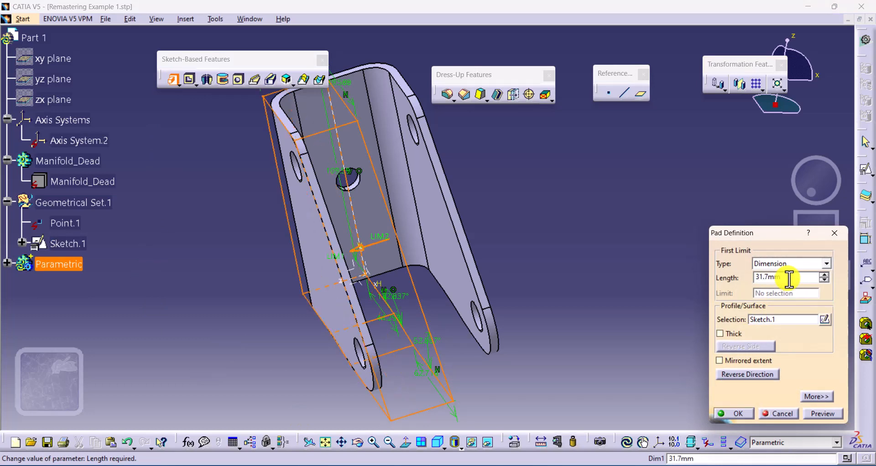
{"action": "left_click", "coordinate": [750, 364]}
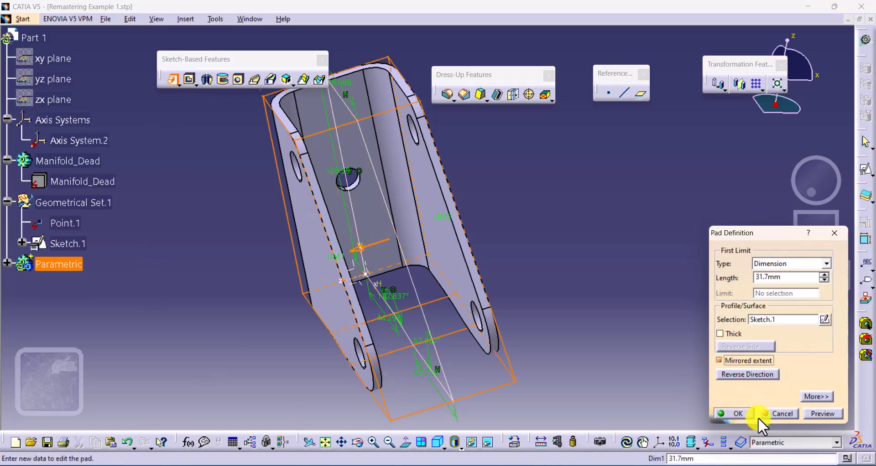
{"action": "left_click", "coordinate": [821, 411]}
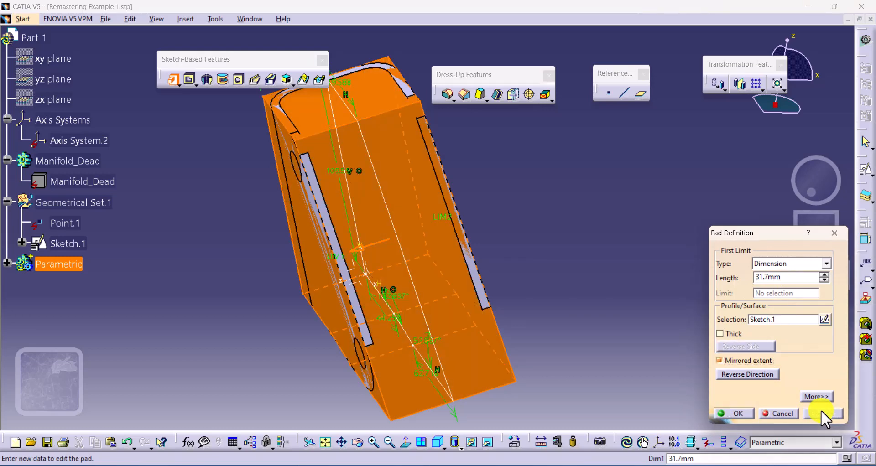
{"action": "left_click", "coordinate": [744, 415]}
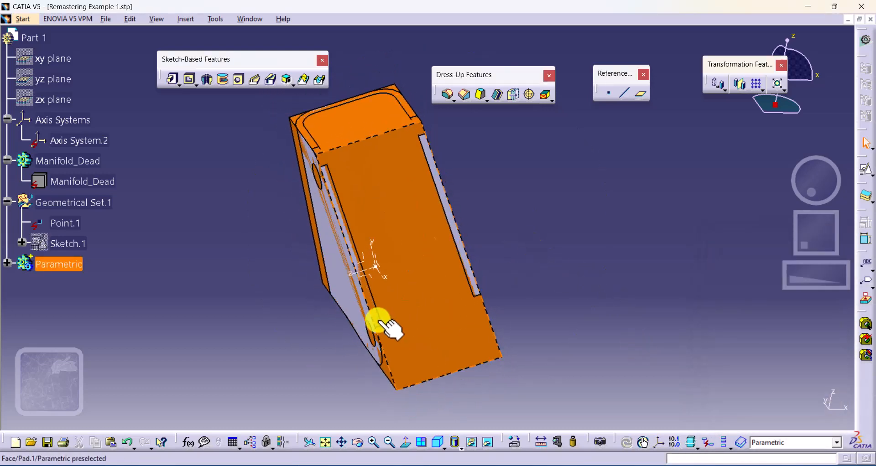
Examine the new pad against the dead bracket, especially the sharp edge where the top face meets the sloping face
{"action": "middle_click_drag", "start_coordinate": [385, 323], "coordinate": [534, 322]}
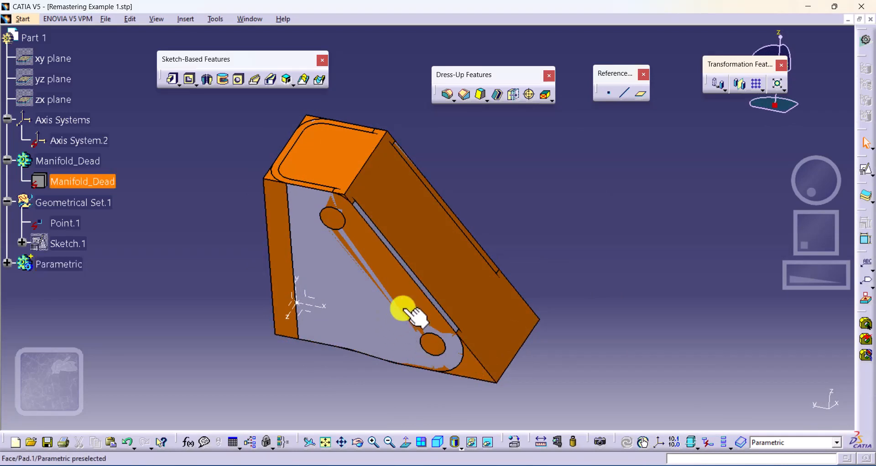
{"action": "middle_click_drag", "start_coordinate": [411, 387], "coordinate": [431, 344]}
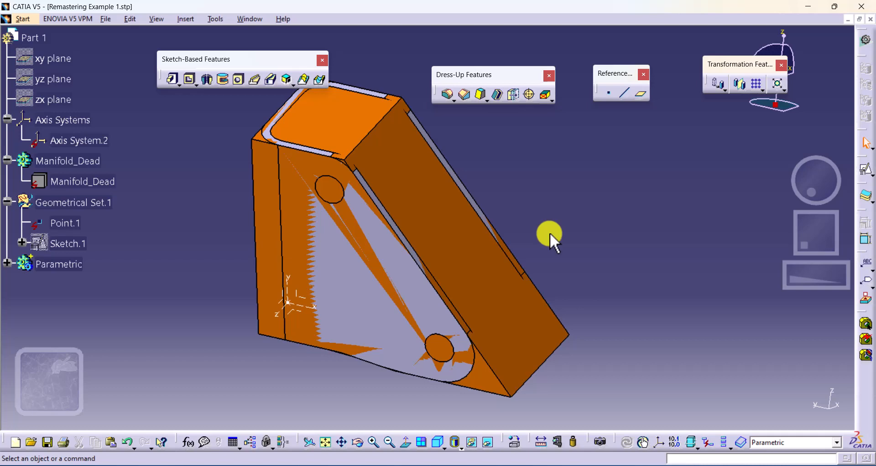
{"action": "middle_click_drag", "start_coordinate": [517, 212], "coordinate": [556, 280]}
{"action": "middle_click_drag", "start_coordinate": [411, 257], "coordinate": [477, 179]}
{"action": "middle_click_drag", "start_coordinate": [547, 184], "coordinate": [473, 198]}
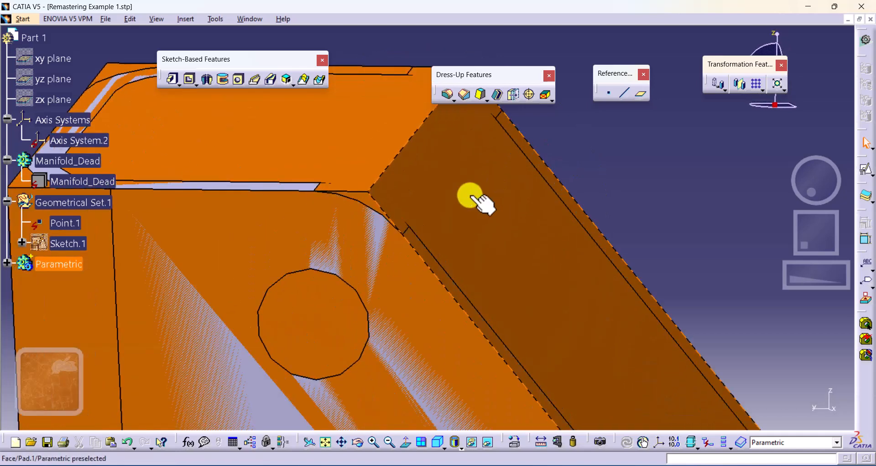
{"action": "left_click", "coordinate": [362, 205]}
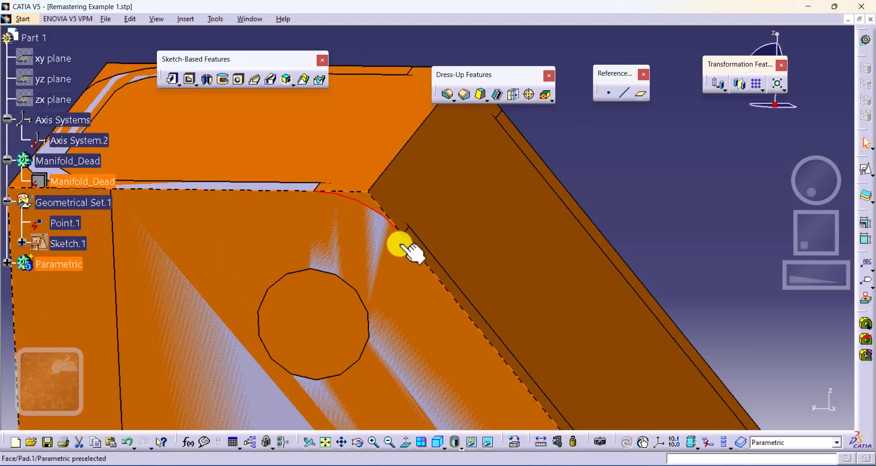
{"action": "left_click", "coordinate": [605, 170]}
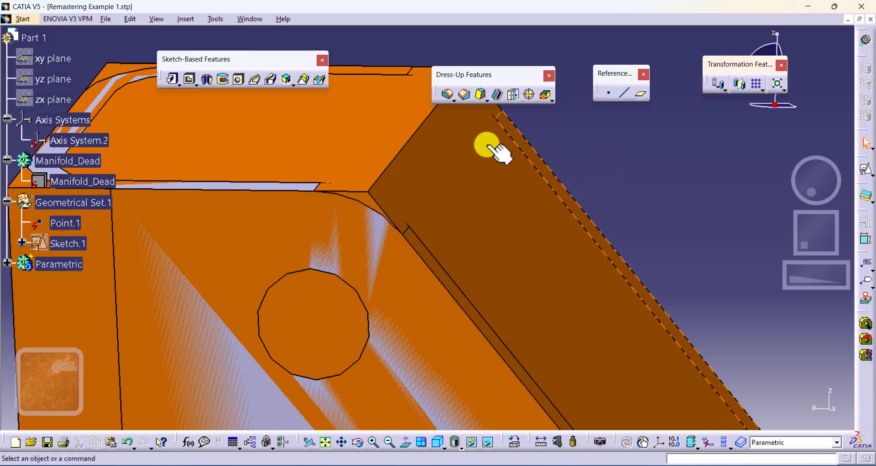
{"action": "left_click", "coordinate": [411, 137]}
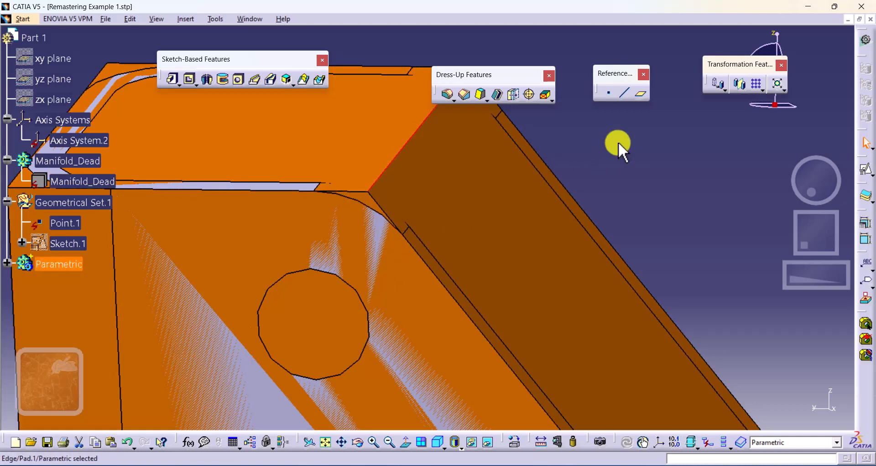
{"action": "middle_click_drag", "start_coordinate": [616, 157], "coordinate": [622, 214]}
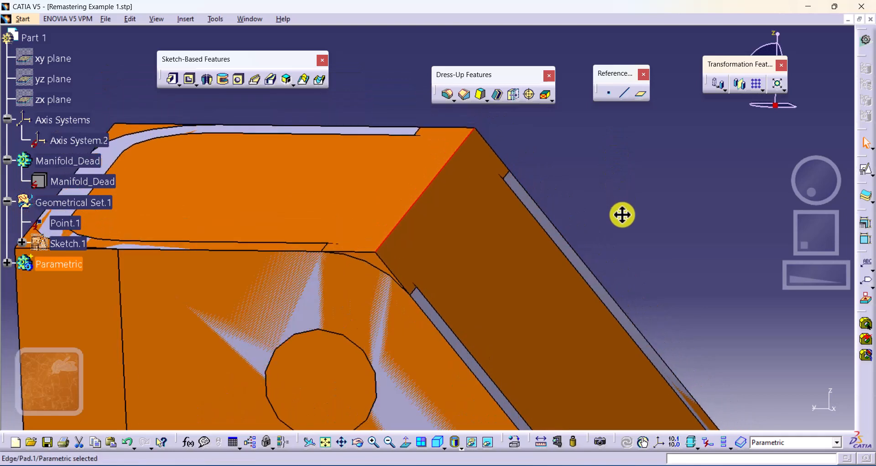
{"action": "left_click", "coordinate": [614, 197]}
Fillet the pad's edge between top and sloping faces at 15 mm, taking the radius from the dead bracket's corner arc without keeping the measure
{"action": "left_click", "coordinate": [447, 95]}
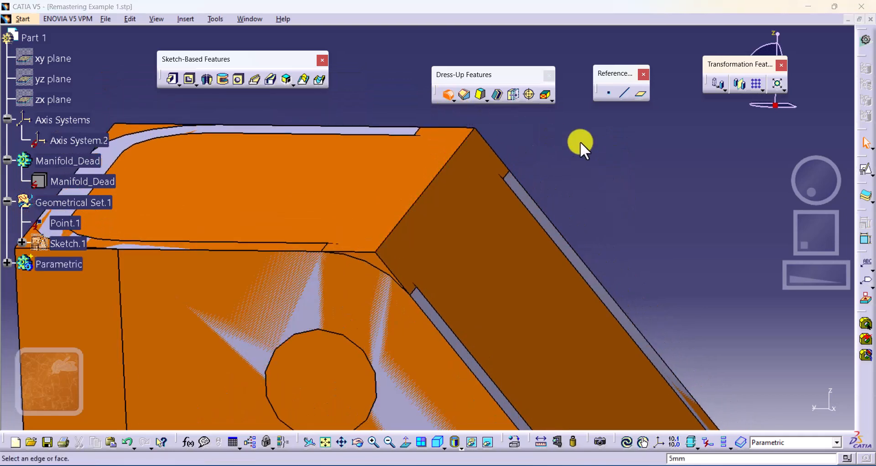
{"action": "left_click", "coordinate": [457, 153]}
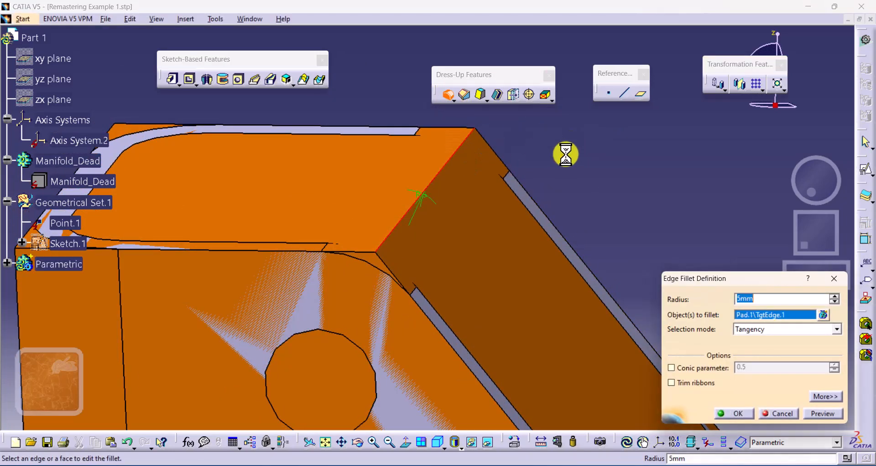
{"action": "middle_click_drag", "start_coordinate": [579, 201], "coordinate": [602, 165]}
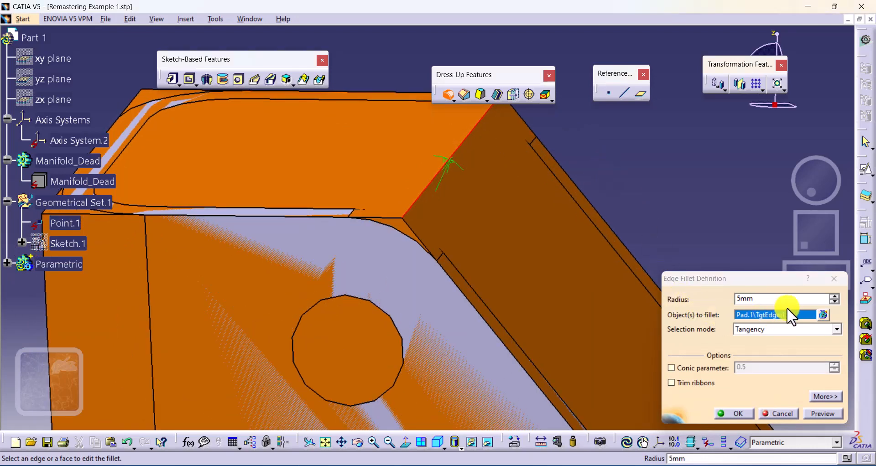
{"action": "left_click", "coordinate": [776, 299]}
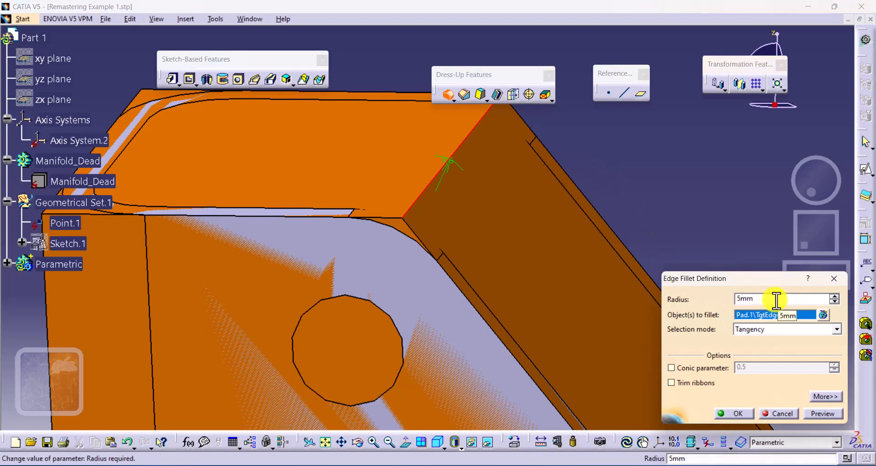
{"action": "right_click", "coordinate": [777, 300]}
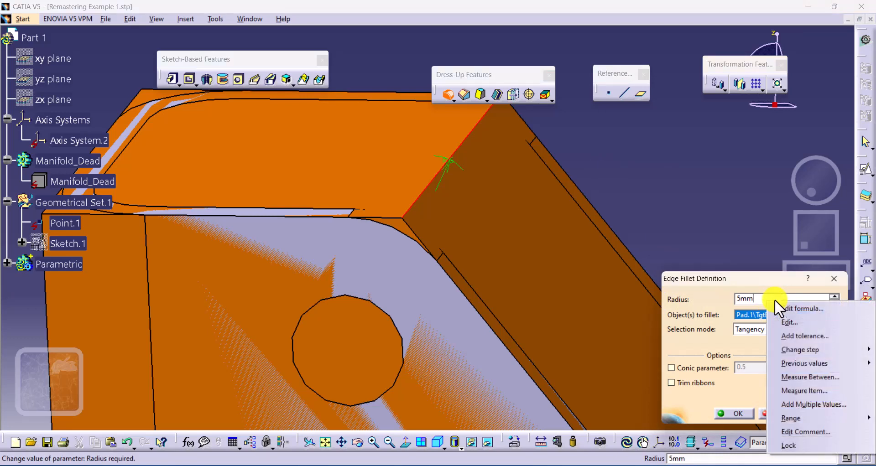
{"action": "left_click", "coordinate": [801, 391]}
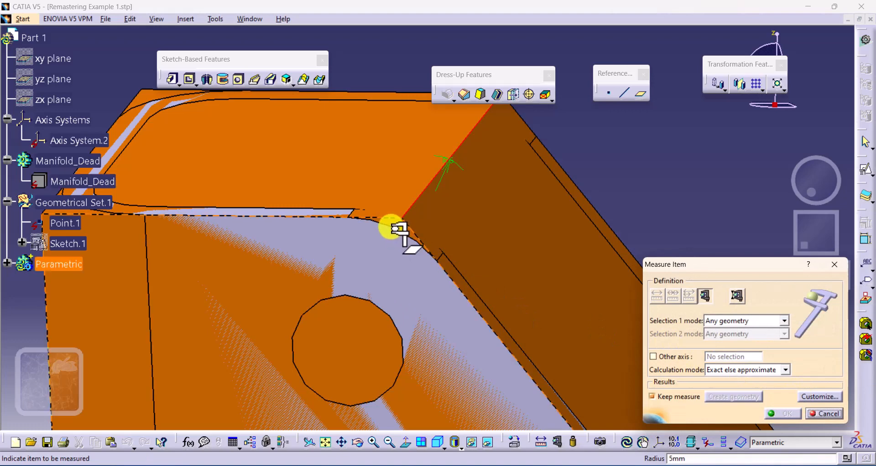
{"action": "left_click", "coordinate": [397, 227]}
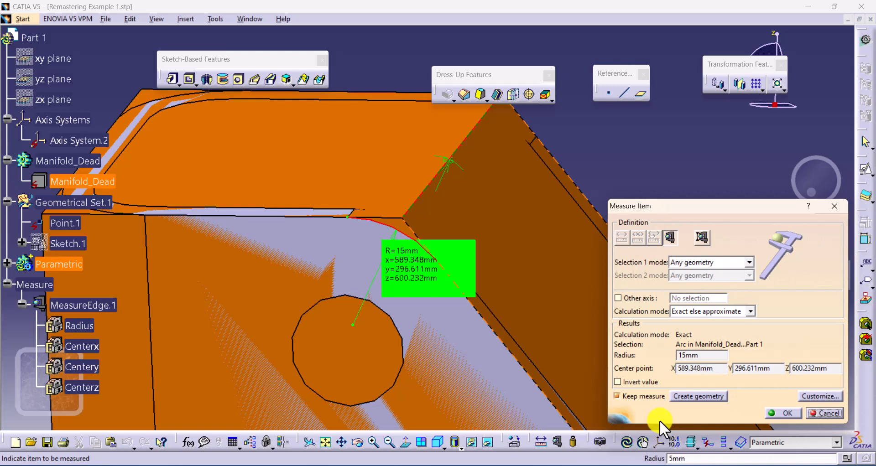
{"action": "left_click", "coordinate": [646, 397]}
{"action": "left_click", "coordinate": [794, 414]}
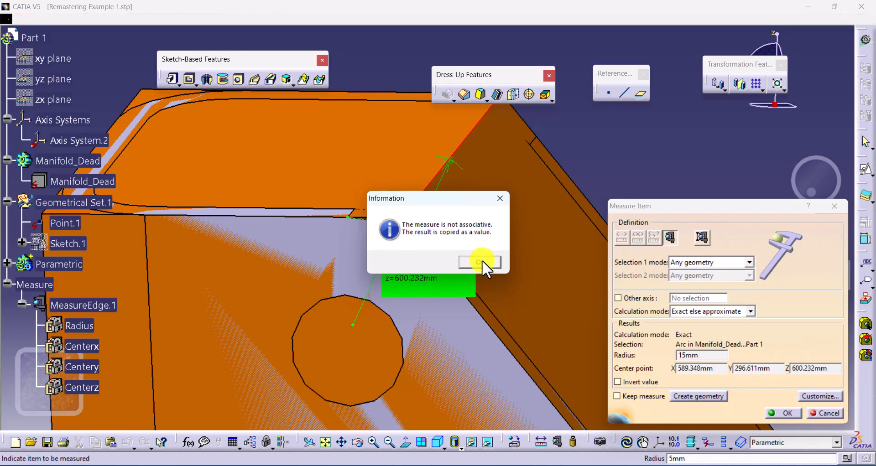
{"action": "left_click", "coordinate": [480, 262]}
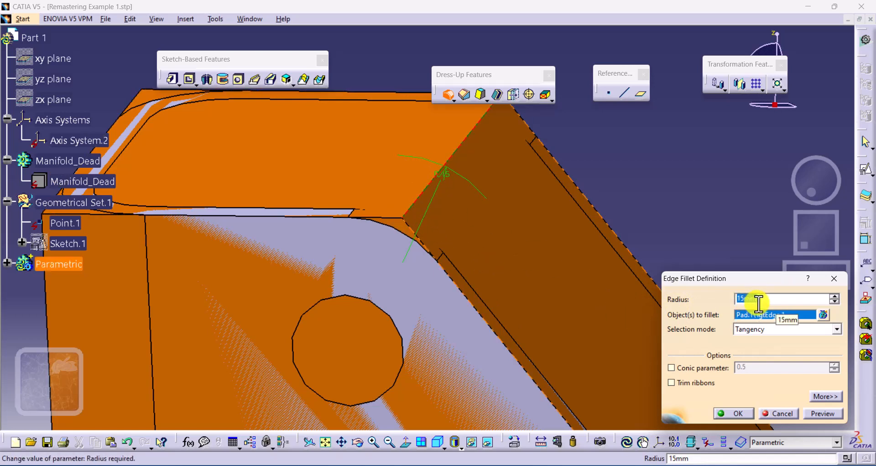
{"action": "left_click", "coordinate": [733, 414]}
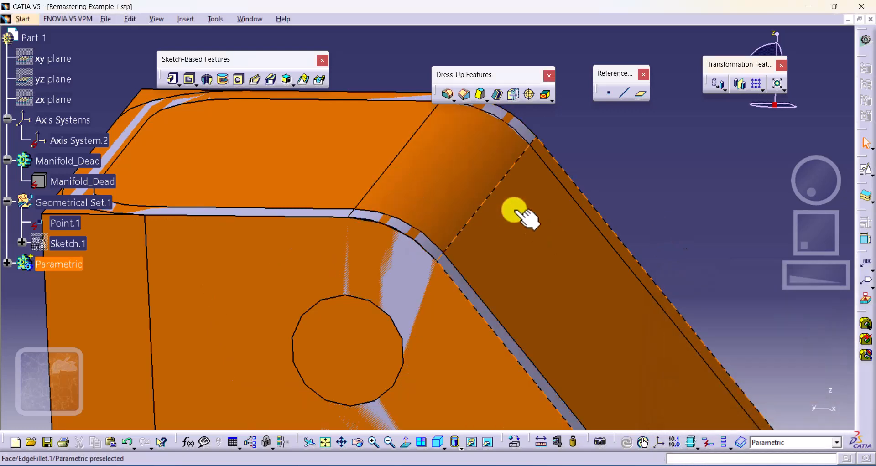
Fillet the pad's two vertical back edges at 14.2 mm, taking the radius from the dead bracket's corner arc without keeping the measure
{"action": "middle_click_drag", "start_coordinate": [652, 228], "coordinate": [649, 267]}
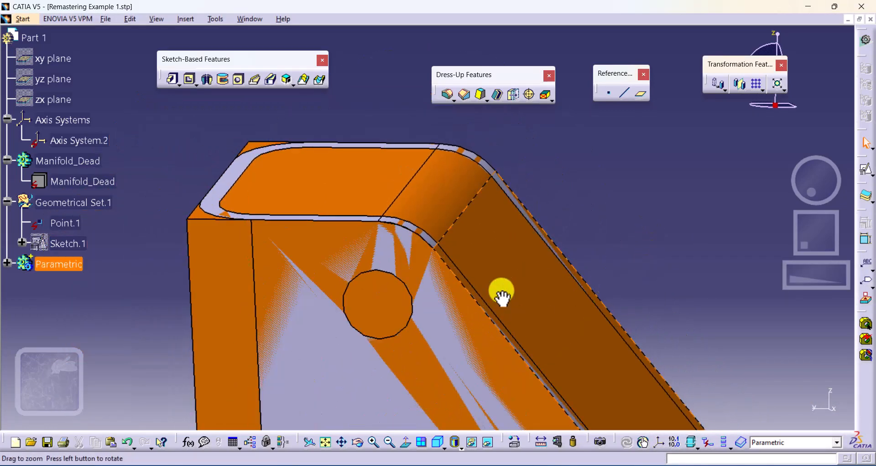
{"action": "middle_click_drag", "start_coordinate": [501, 293], "coordinate": [245, 205]}
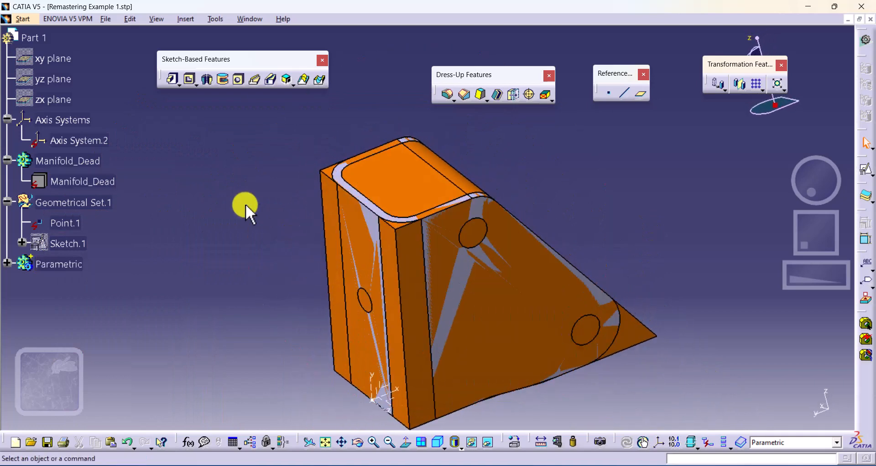
{"action": "left_click", "coordinate": [445, 94]}
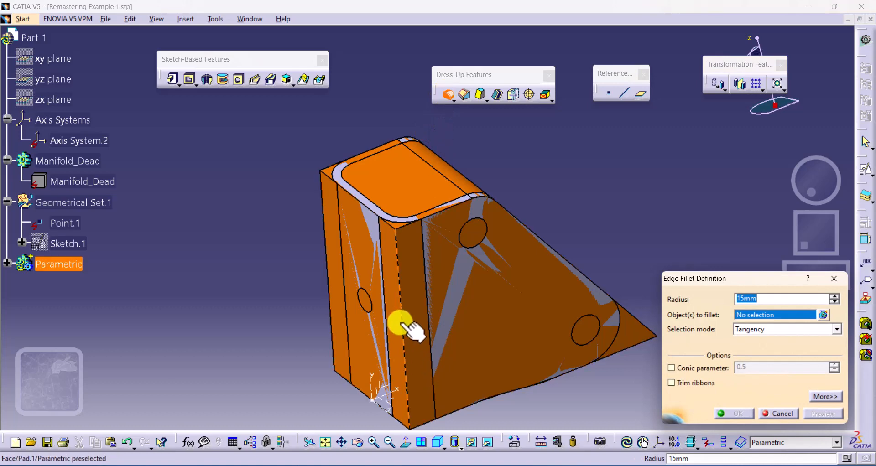
{"action": "left_click", "coordinate": [401, 314]}
{"action": "left_click", "coordinate": [329, 256]}
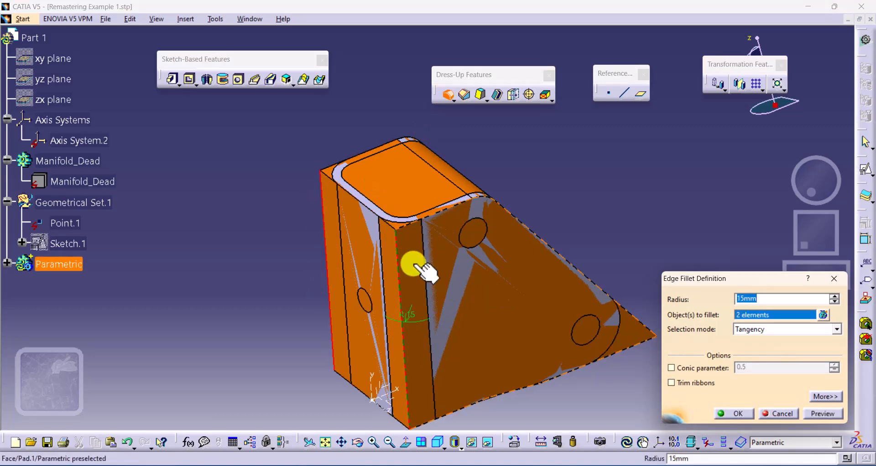
{"action": "middle_click_drag", "start_coordinate": [413, 265], "coordinate": [461, 335]}
{"action": "right_click", "coordinate": [782, 300]}
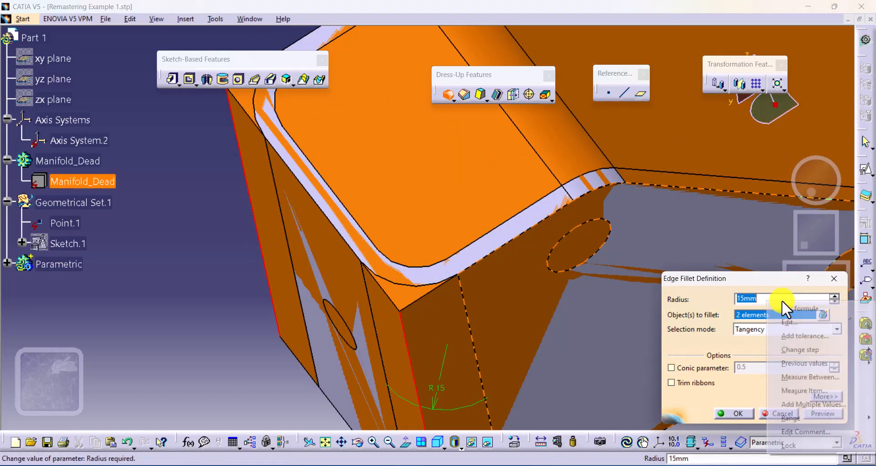
{"action": "left_click", "coordinate": [803, 390]}
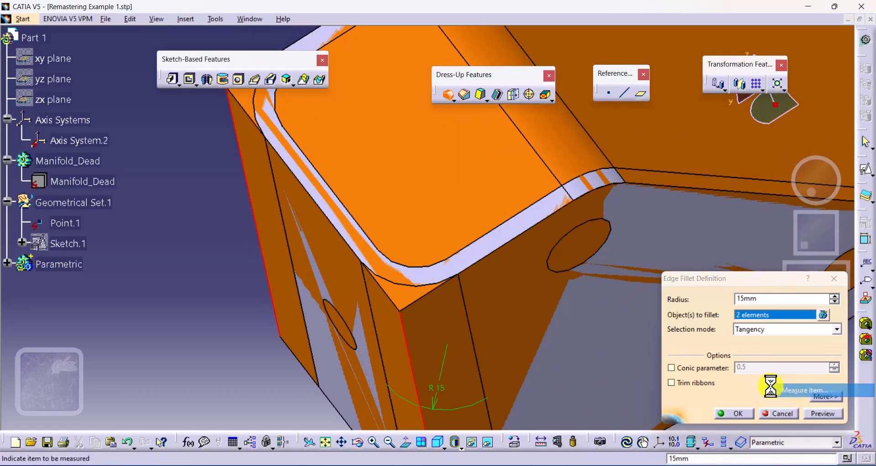
{"action": "left_click", "coordinate": [404, 285]}
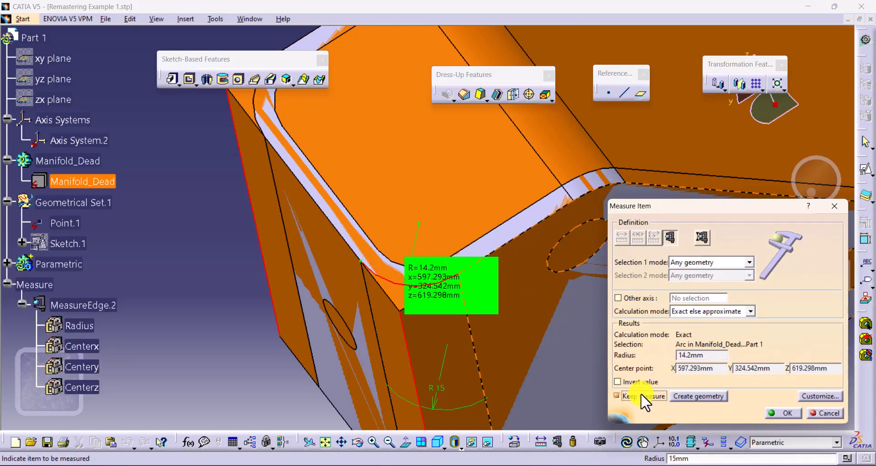
{"action": "left_click", "coordinate": [786, 413]}
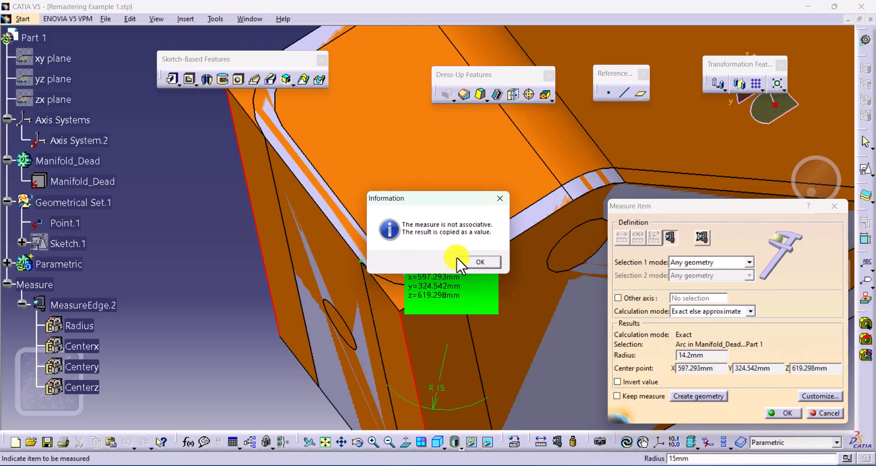
{"action": "left_click", "coordinate": [480, 262]}
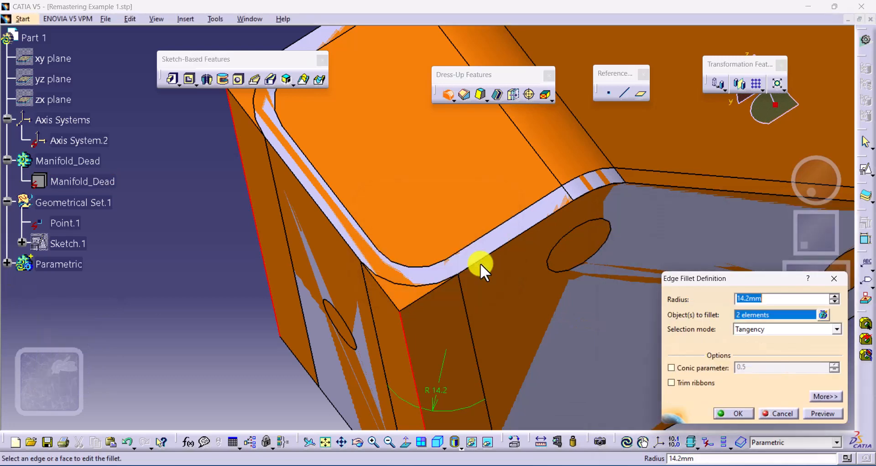
{"action": "left_click", "coordinate": [735, 414]}
Hide the Parametric body and measure the radius of the dead bracket's rounded lower corner arc, without keeping the measure
{"action": "middle_click_drag", "start_coordinate": [233, 257], "coordinate": [564, 341]}
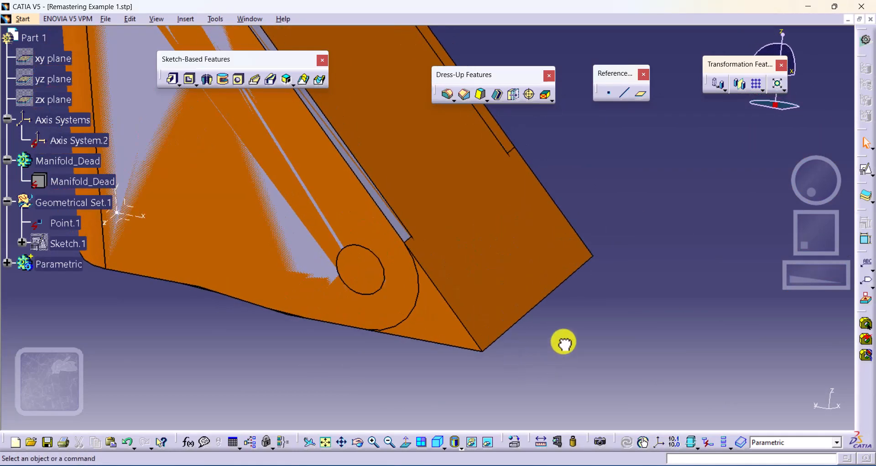
{"action": "right_click", "coordinate": [59, 263]}
{"action": "left_click", "coordinate": [106, 65]}
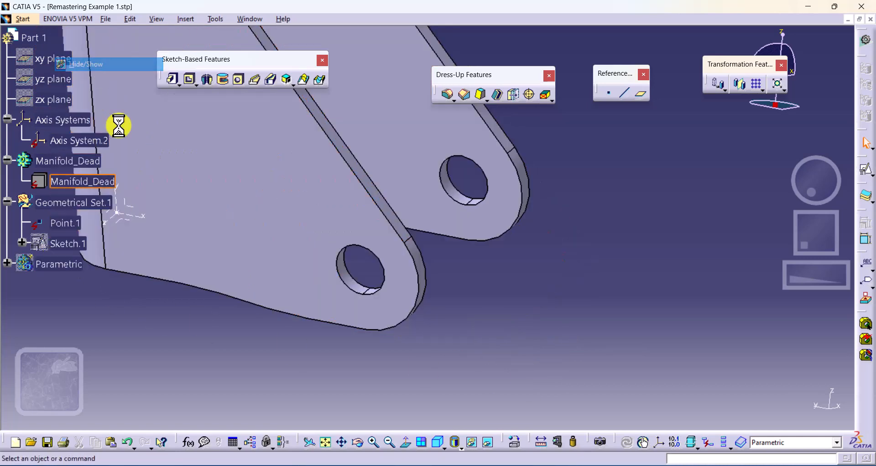
{"action": "left_click", "coordinate": [558, 442]}
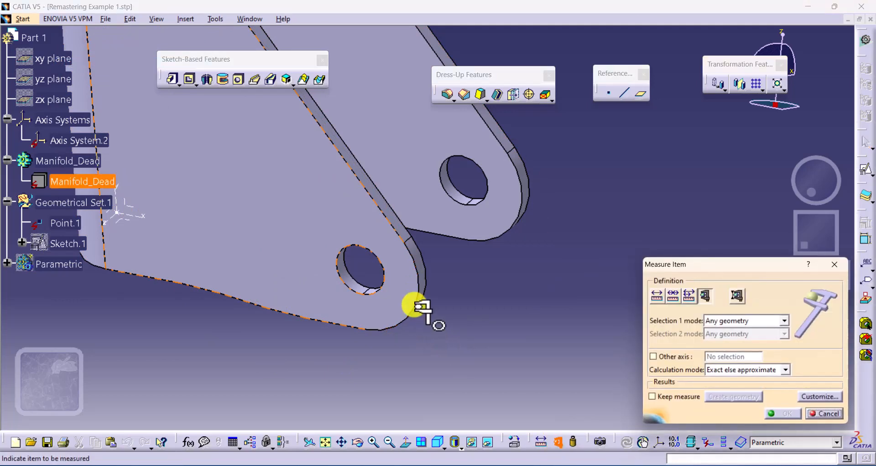
{"action": "left_click", "coordinate": [419, 280]}
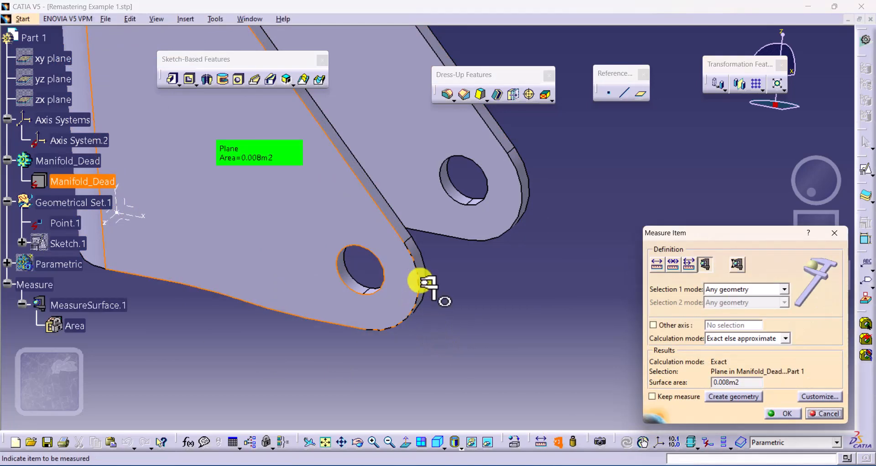
{"action": "left_click", "coordinate": [782, 414]}
{"action": "left_click", "coordinate": [558, 442]}
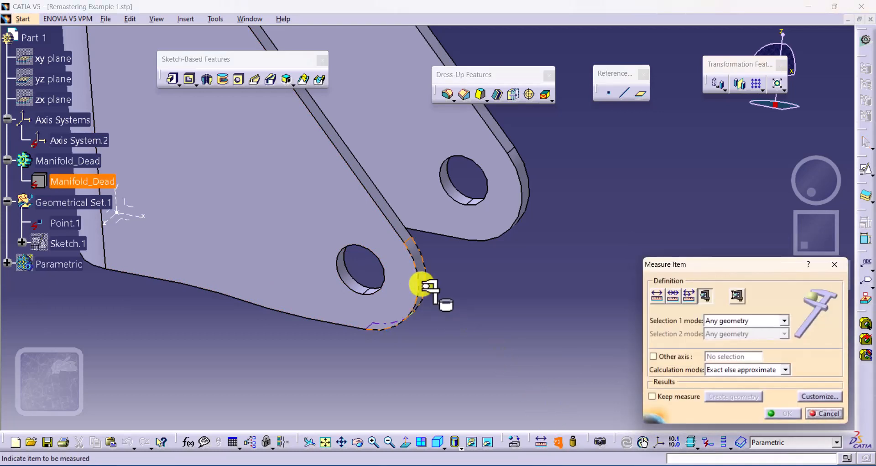
{"action": "left_click", "coordinate": [417, 281]}
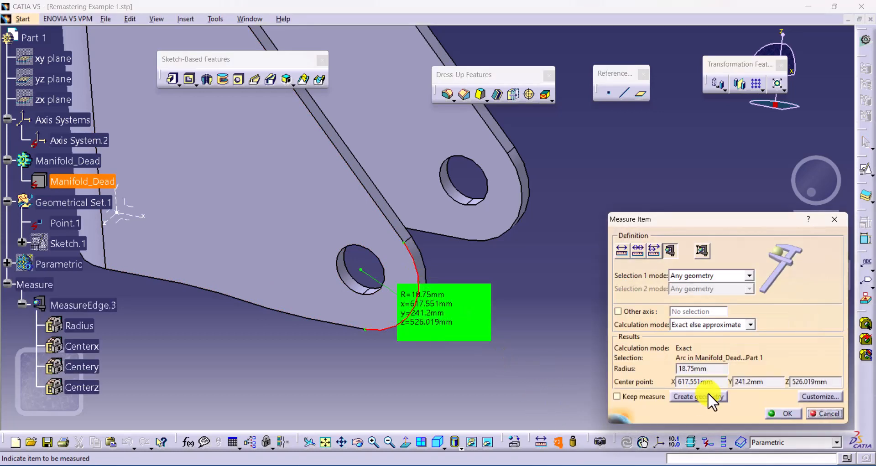
{"action": "left_click_drag", "start_coordinate": [696, 369], "coordinate": [675, 370]}
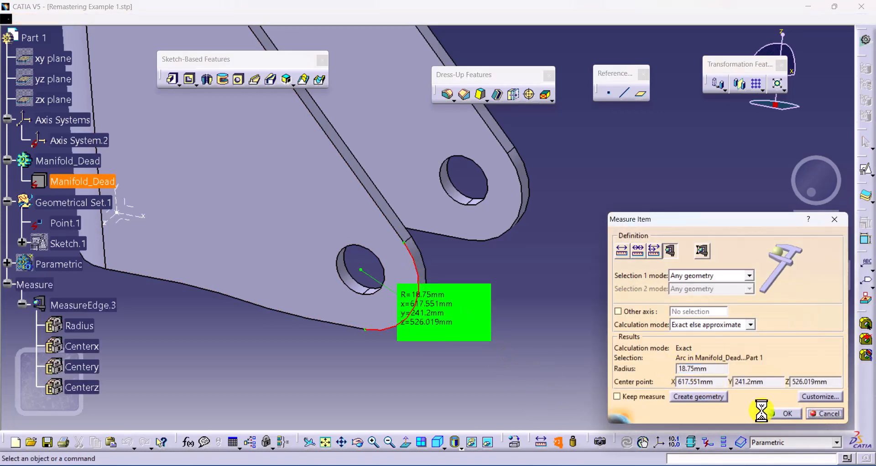
{"action": "left_click", "coordinate": [821, 414]}
Show the Parametric body again and hide the Manifold_Dead body
{"action": "right_click", "coordinate": [62, 266]}
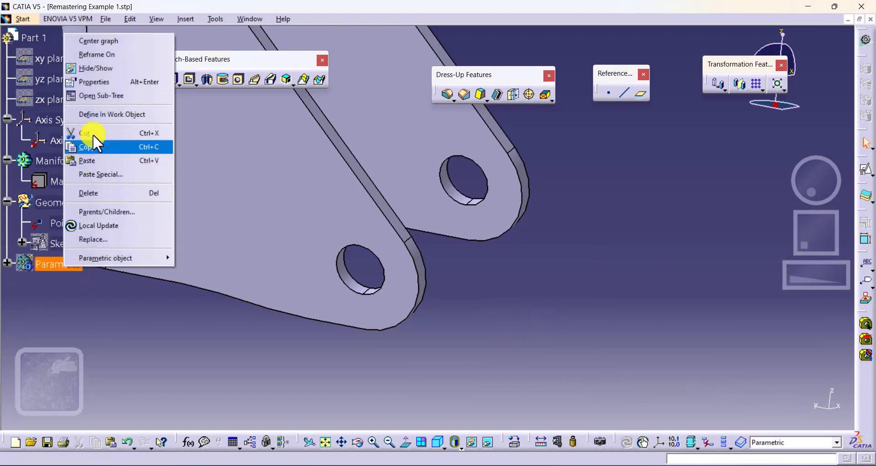
{"action": "left_click", "coordinate": [99, 66]}
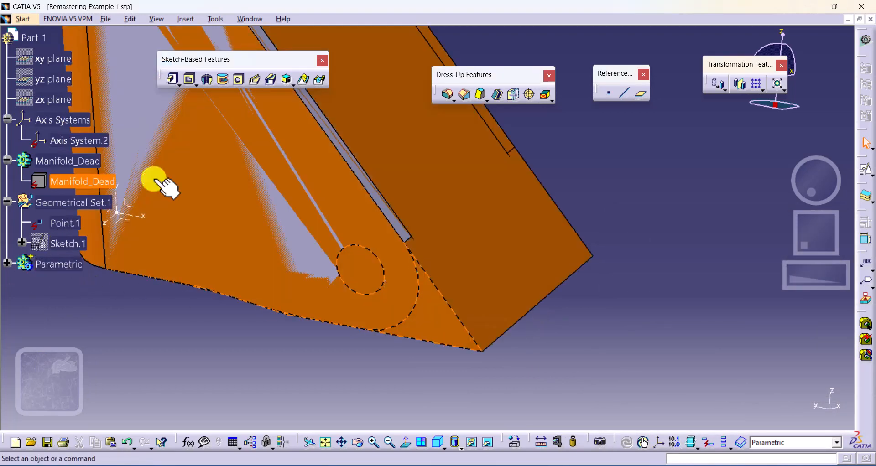
{"action": "right_click", "coordinate": [61, 161]}
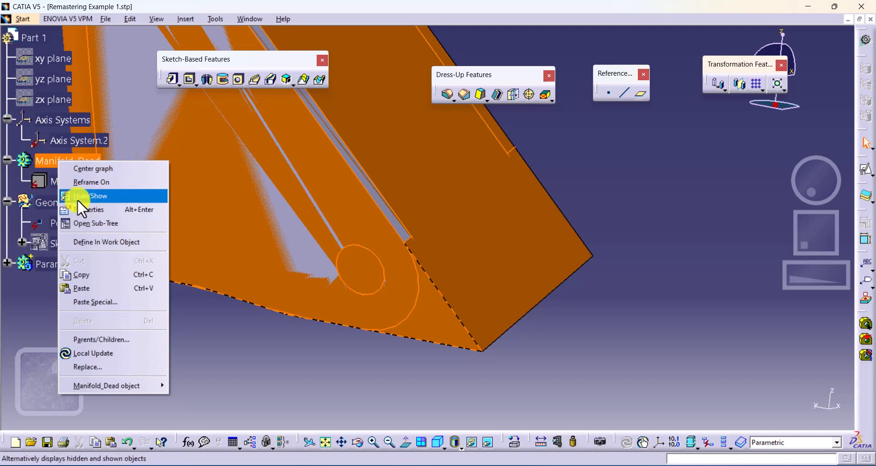
{"action": "left_click", "coordinate": [78, 199]}
{"action": "left_click", "coordinate": [542, 227]}
Fillet the pad's sharp edge at the lower end of the sloping face at 18.75 mm and show the Manifold_Dead body again
{"action": "left_click", "coordinate": [448, 95]}
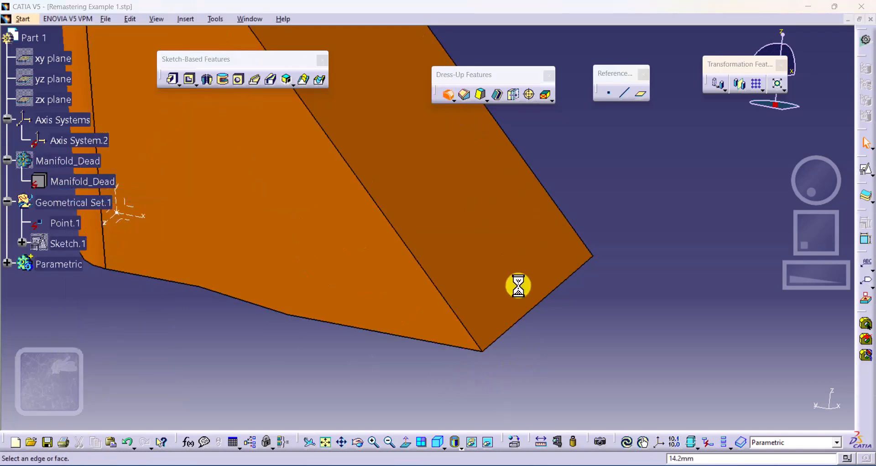
{"action": "left_click", "coordinate": [532, 309]}
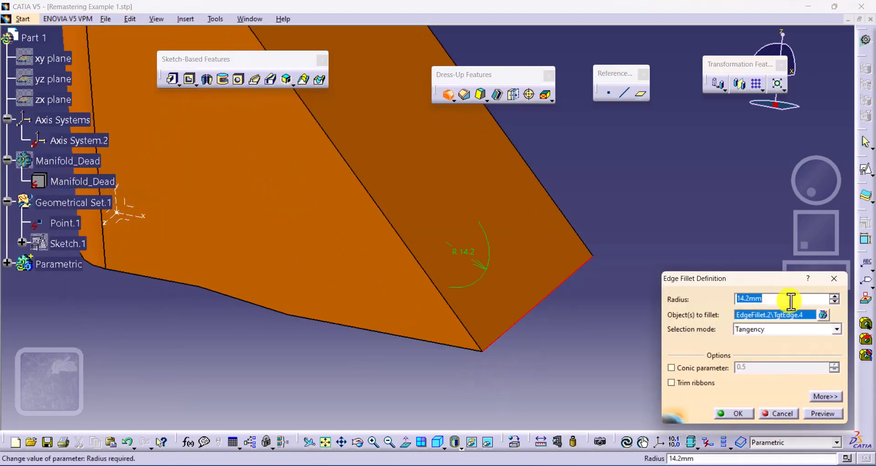
{"action": "left_click", "coordinate": [791, 302]}
{"action": "type", "text": "18.75"}
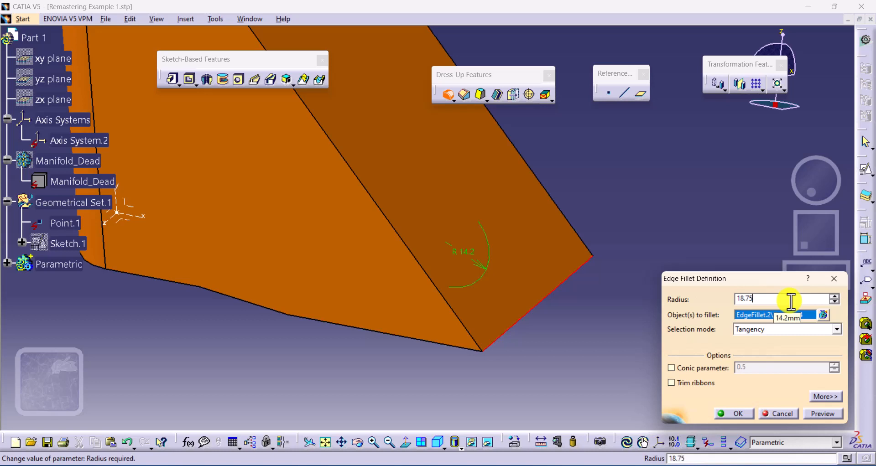
{"action": "left_click", "coordinate": [750, 412]}
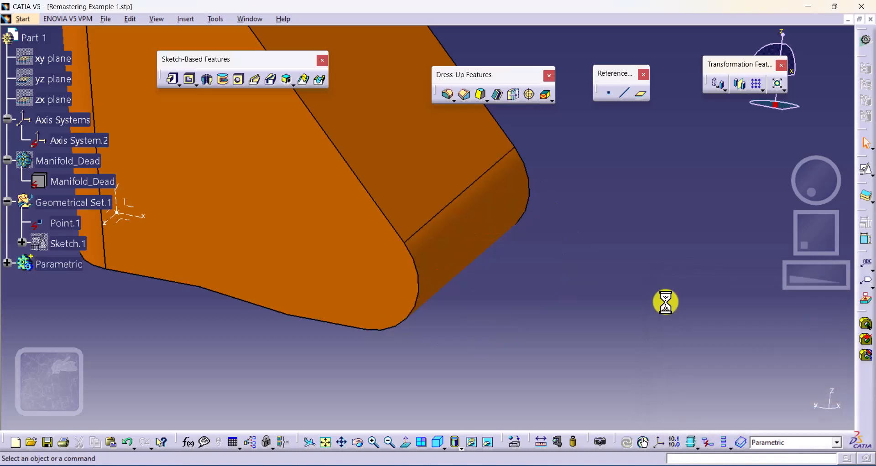
{"action": "right_click", "coordinate": [73, 160]}
{"action": "left_click", "coordinate": [86, 192]}
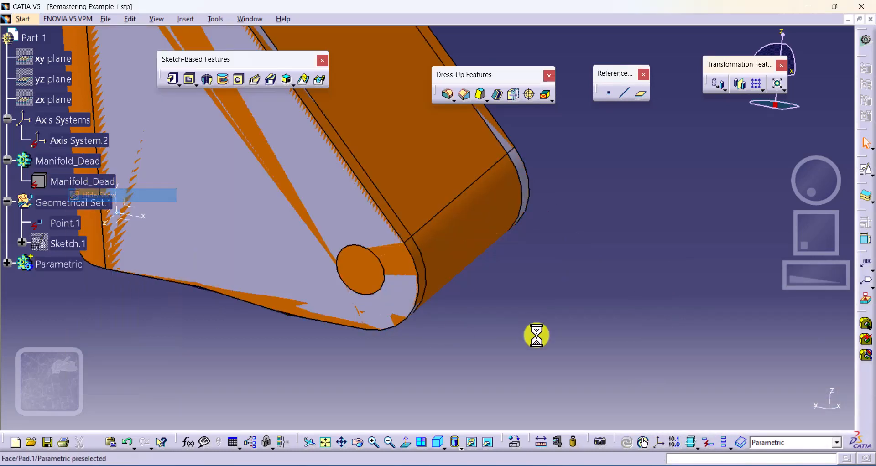
Fillet the two crosswise edges on the underside of the Parametric body with a radius of 100 mm
{"action": "middle_click_drag", "start_coordinate": [495, 283], "coordinate": [438, 247]}
{"action": "left_click", "coordinate": [445, 96]}
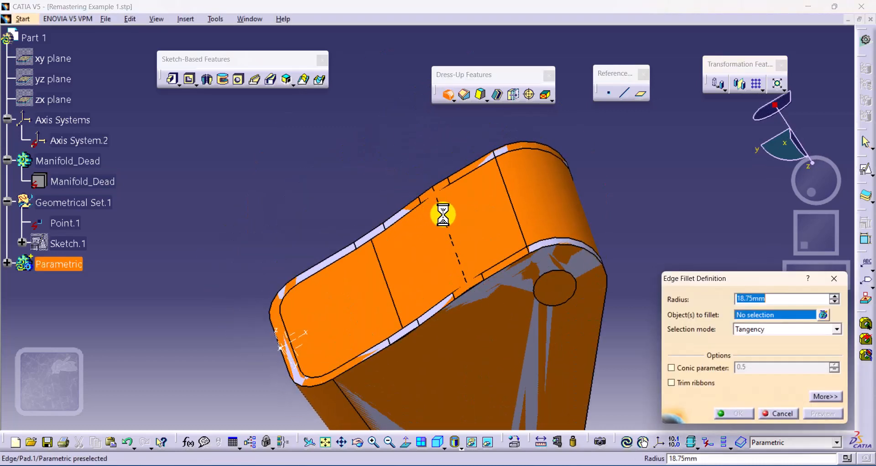
{"action": "left_click", "coordinate": [442, 210]}
{"action": "left_click", "coordinate": [380, 270]}
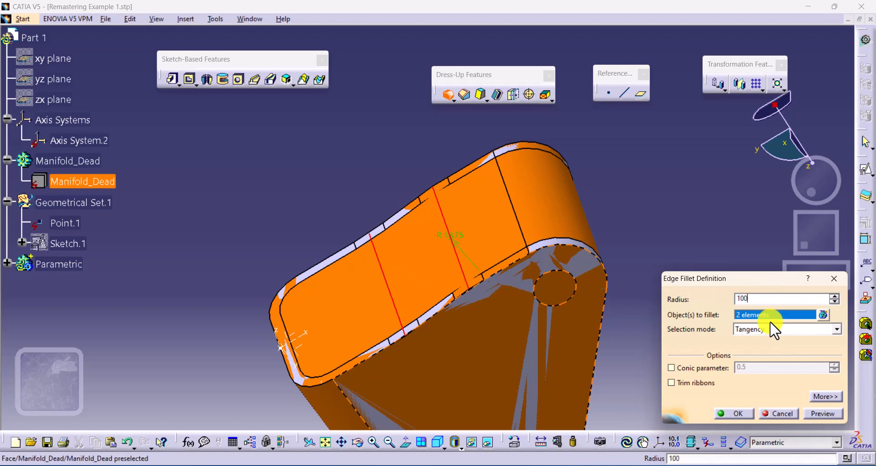
{"action": "key", "text": "Return"}
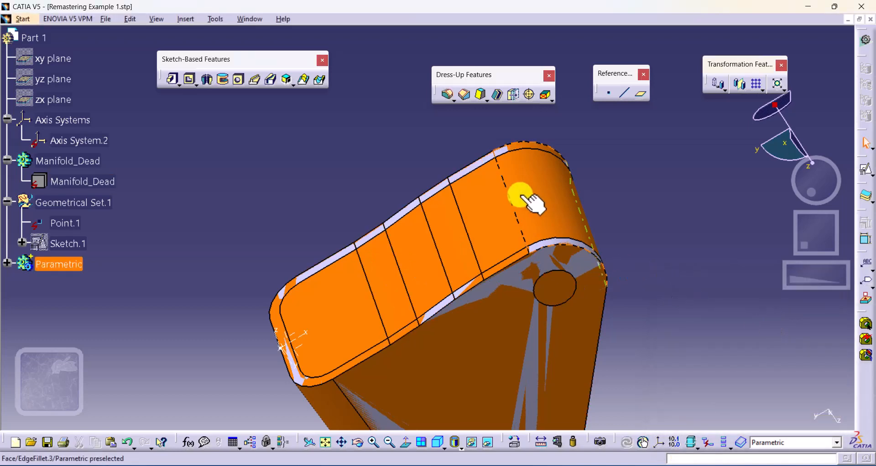
Delete the imported Manifold_Dead solid from its body and undo the deletion
{"action": "middle_click_drag", "start_coordinate": [530, 200], "coordinate": [542, 186]}
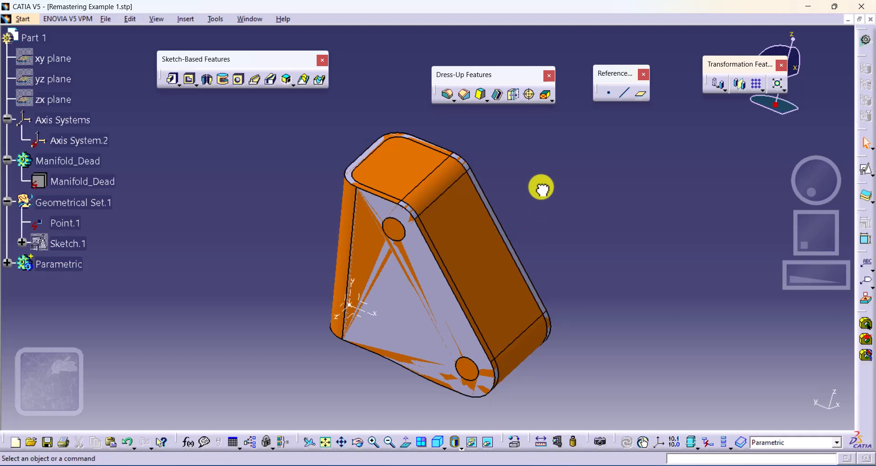
{"action": "right_click", "coordinate": [105, 182]}
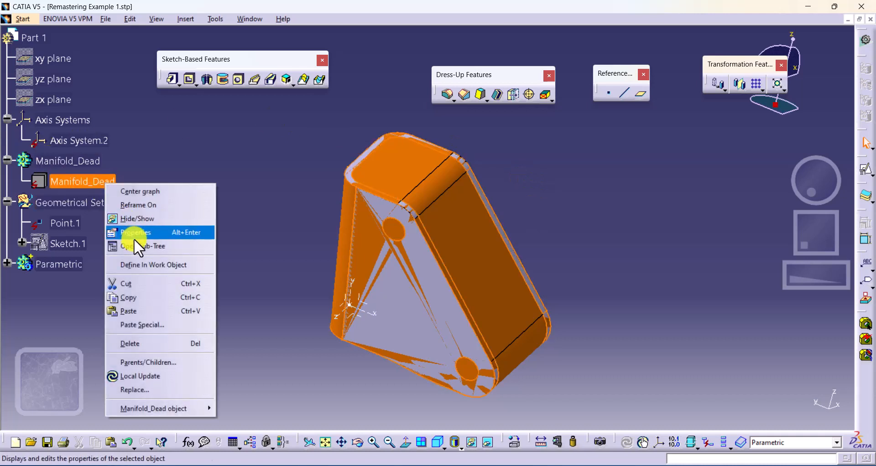
{"action": "left_click", "coordinate": [138, 343]}
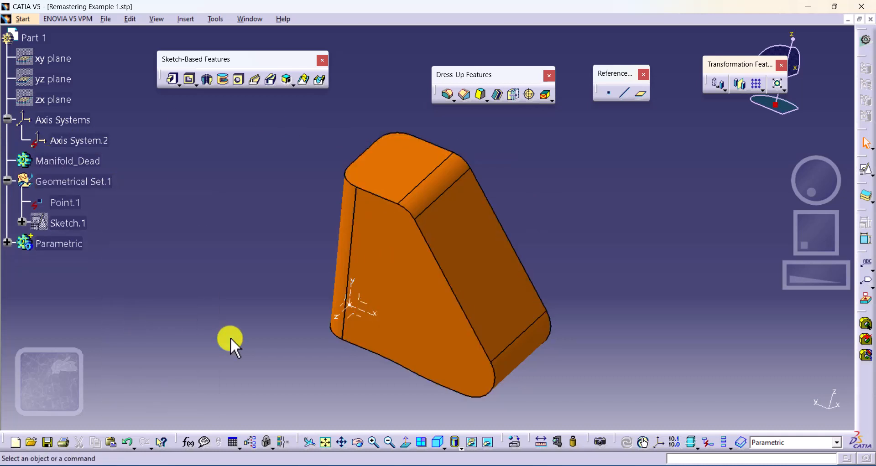
{"action": "key", "text": "ctrl+z"}
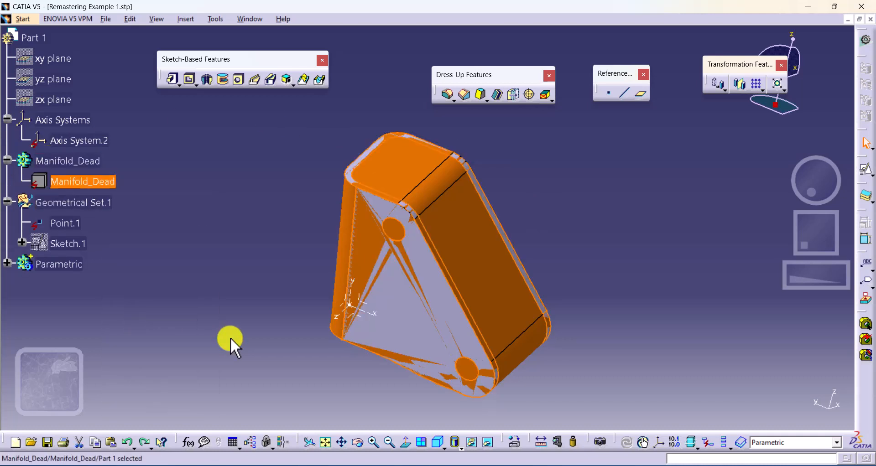
{"action": "left_click", "coordinate": [230, 338]}
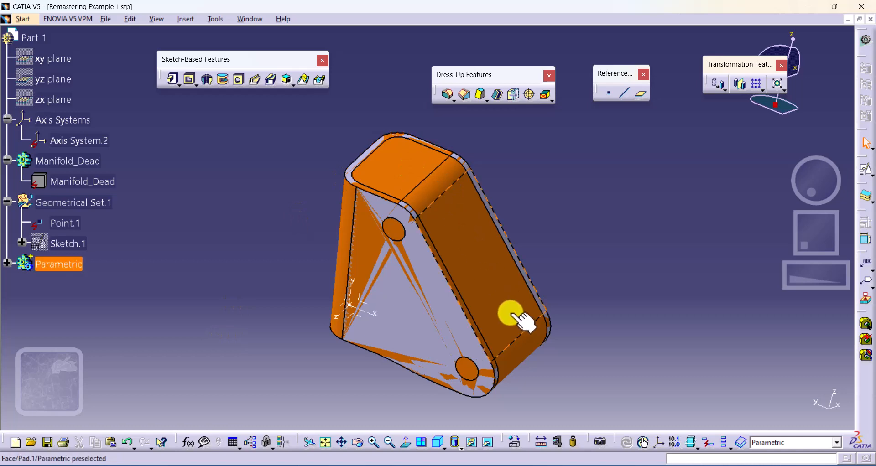
Set up a shell that removes the Parametric body's sloping face with its tangent faces, and request a two-element measure for the inside thickness
{"action": "middle_click_drag", "start_coordinate": [535, 367], "coordinate": [423, 189]}
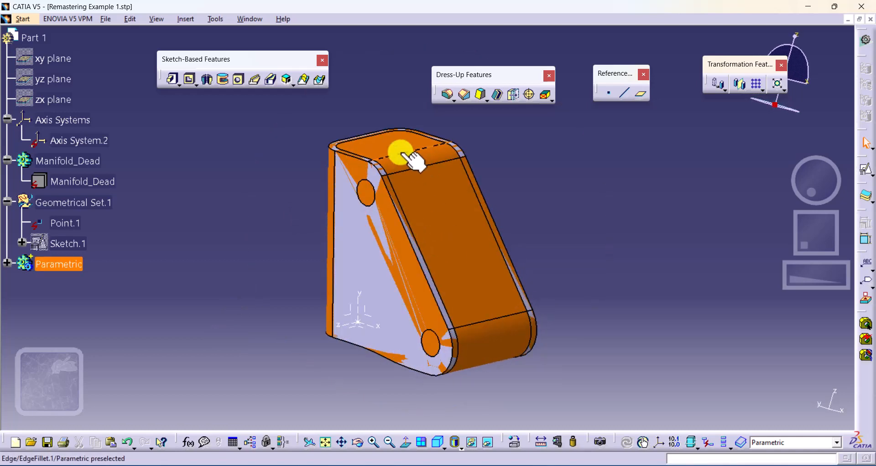
{"action": "middle_click_drag", "start_coordinate": [489, 366], "coordinate": [456, 219]}
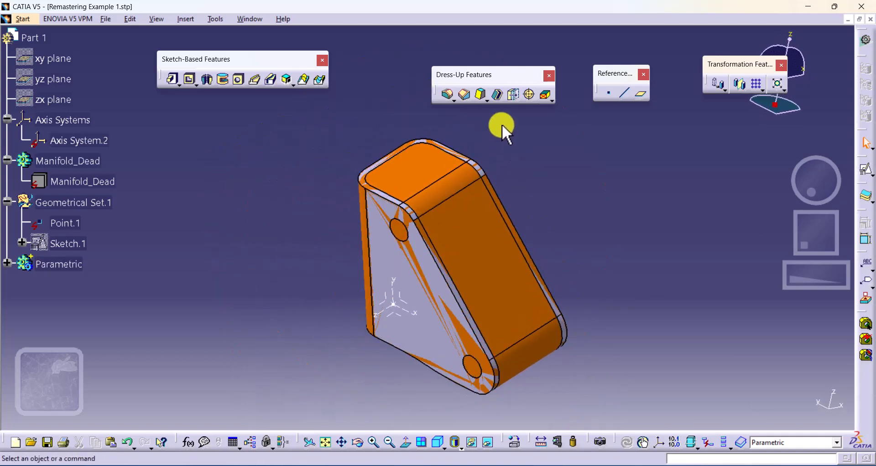
{"action": "left_click", "coordinate": [497, 92]}
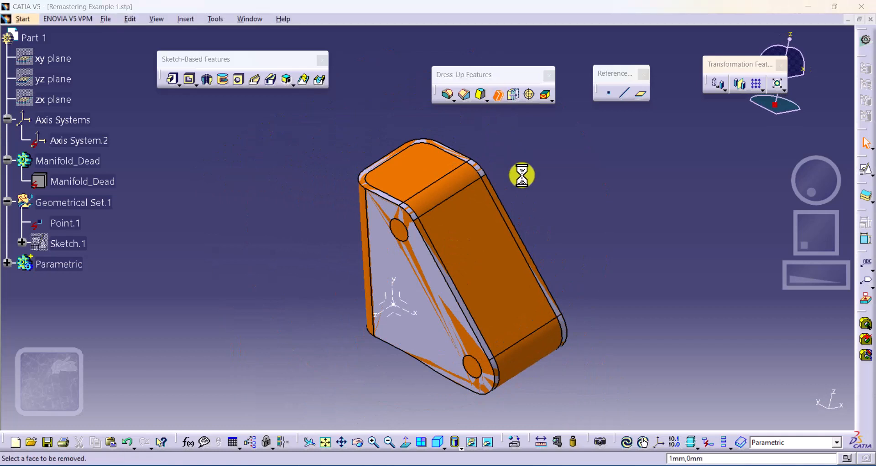
{"action": "left_click", "coordinate": [474, 245]}
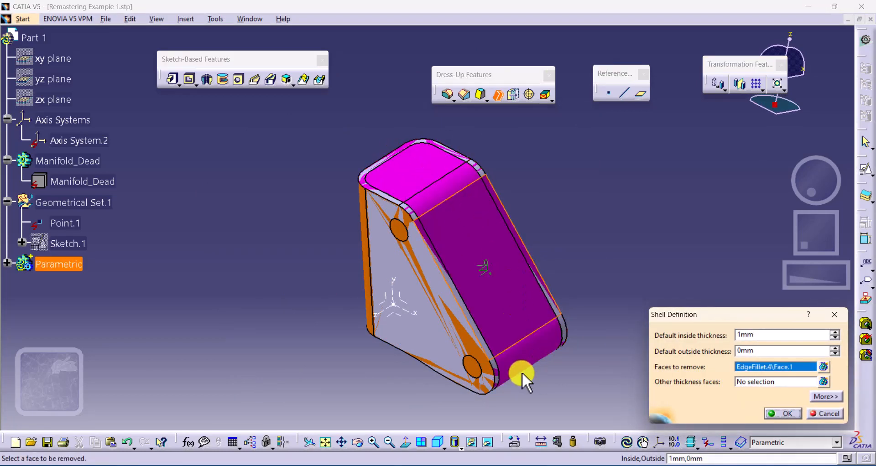
{"action": "right_click", "coordinate": [780, 335]}
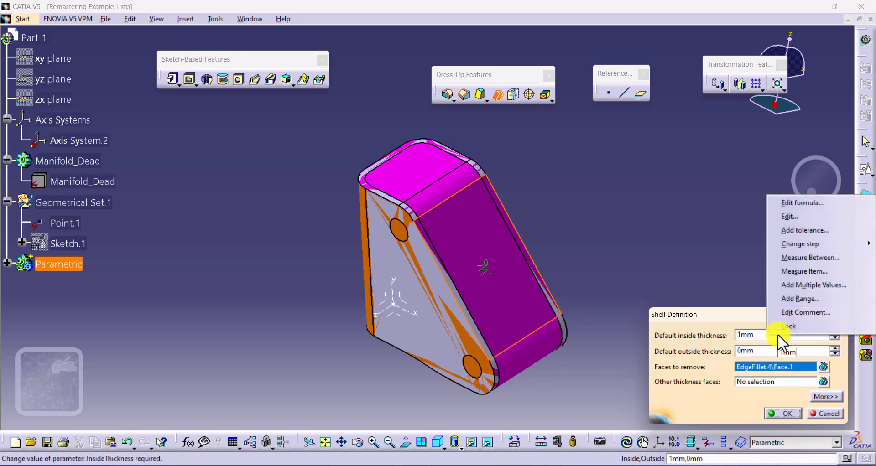
{"action": "left_click", "coordinate": [798, 258]}
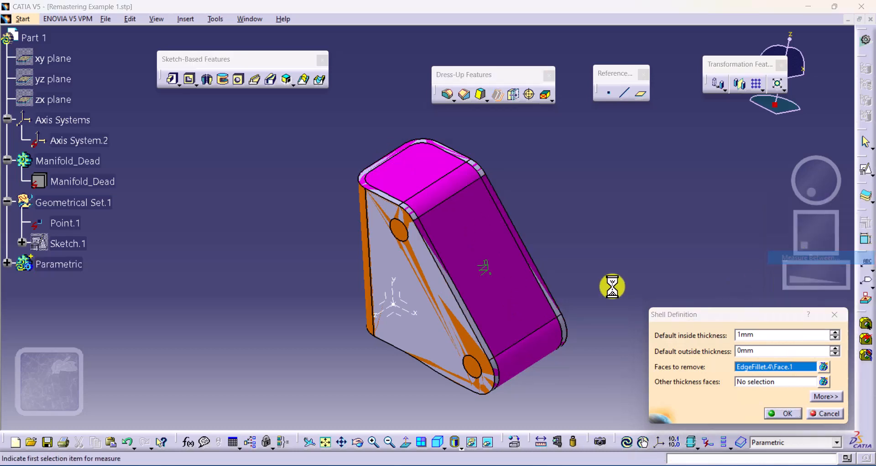
Hide the Parametric body and measure the wall thickness between the outer and inner faces of the Manifold_Dead side wall
{"action": "middle_click_drag", "start_coordinate": [505, 297], "coordinate": [471, 236]}
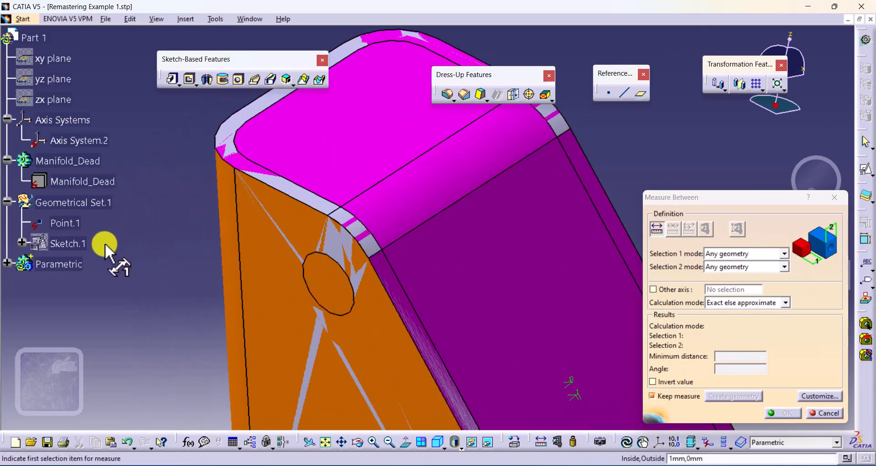
{"action": "right_click", "coordinate": [70, 263]}
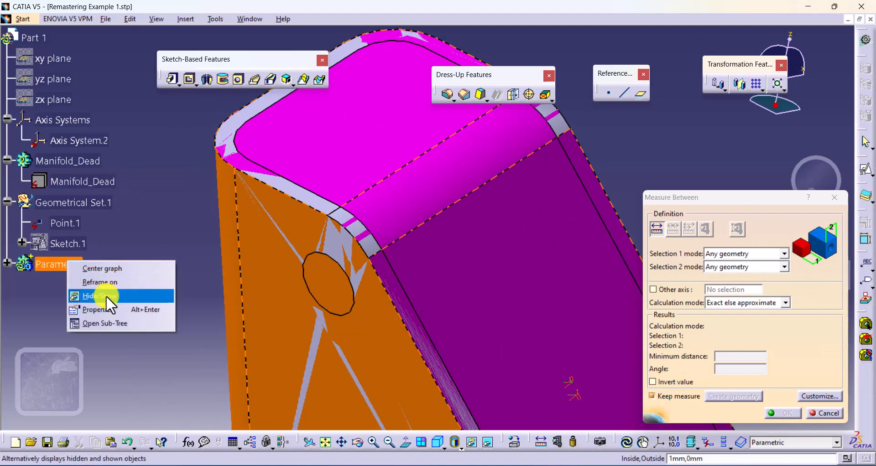
{"action": "left_click", "coordinate": [106, 295]}
{"action": "left_click", "coordinate": [333, 232]}
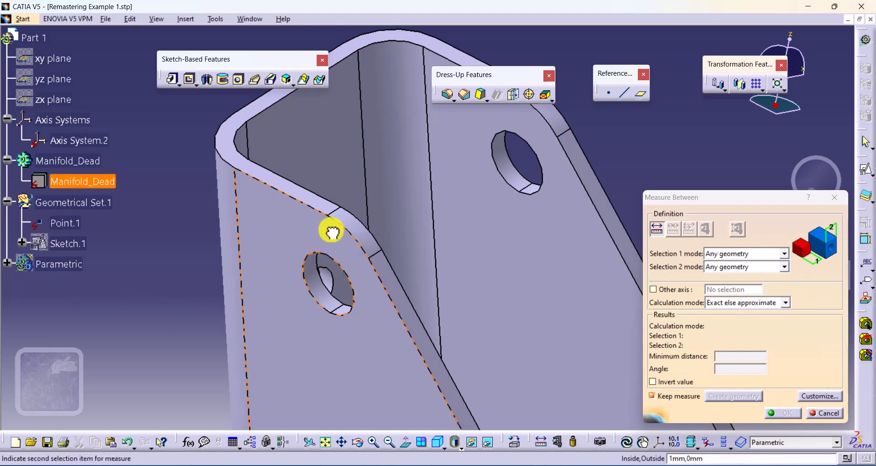
{"action": "middle_click_drag", "start_coordinate": [333, 232], "coordinate": [283, 206]}
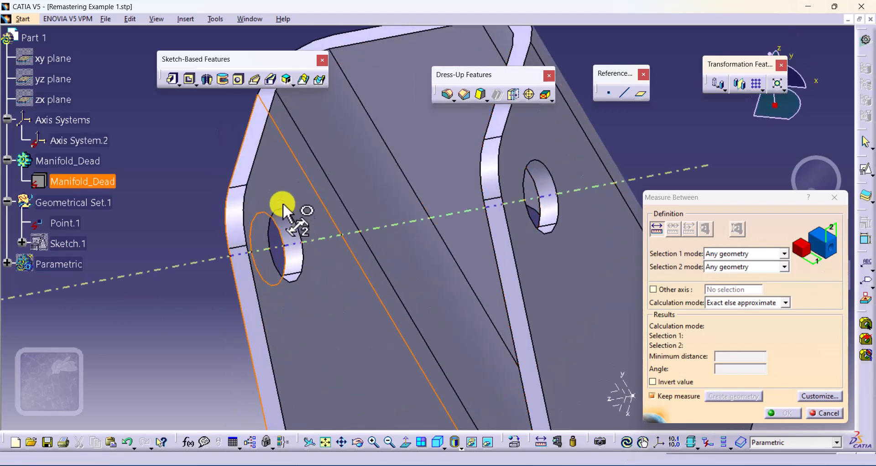
{"action": "left_click", "coordinate": [274, 168]}
{"action": "middle_click_drag", "start_coordinate": [274, 254], "coordinate": [440, 302]}
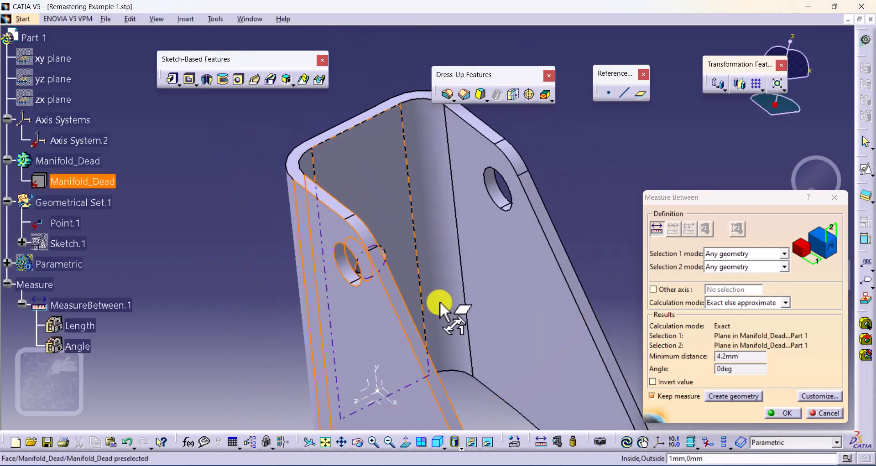
Use the 4.2 mm wall measurement as the shell's default inside thickness without keeping the measure in the part
{"action": "left_click_drag", "start_coordinate": [745, 359], "coordinate": [722, 359]}
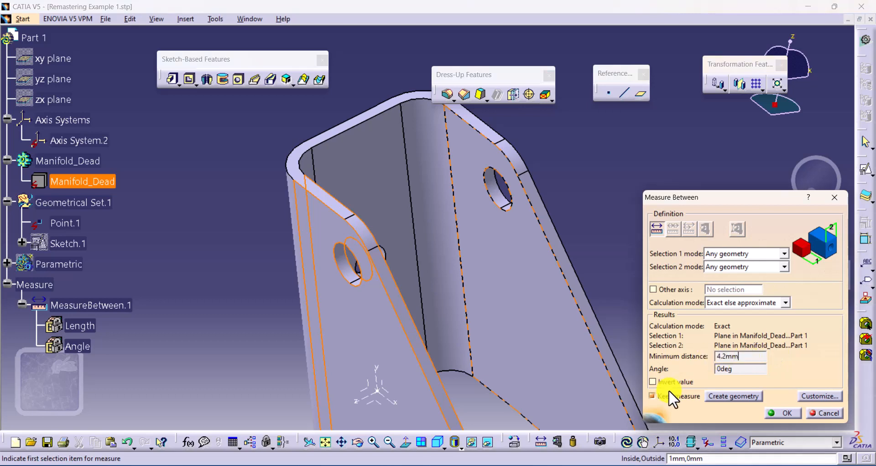
{"action": "left_click", "coordinate": [658, 397]}
{"action": "left_click", "coordinate": [795, 412]}
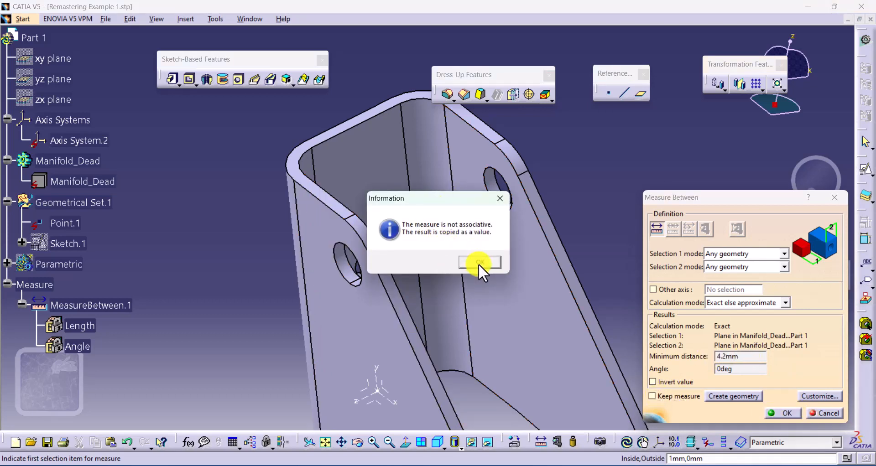
{"action": "left_click", "coordinate": [479, 264]}
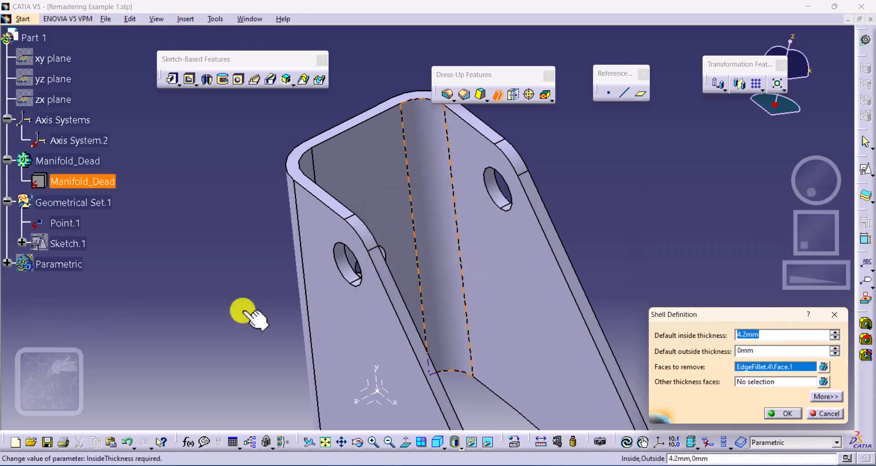
Show the Parametric body again and create the shell with its sloping face removed
{"action": "right_click", "coordinate": [71, 263]}
{"action": "left_click", "coordinate": [100, 297]}
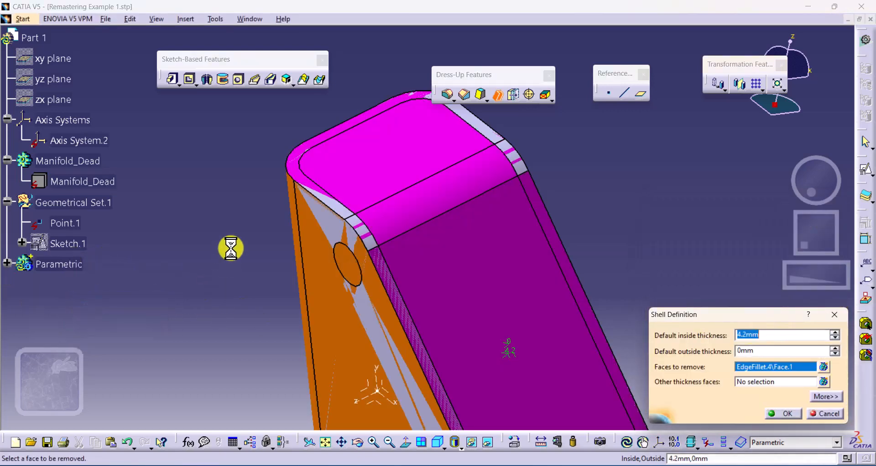
{"action": "middle_click_drag", "start_coordinate": [238, 271], "coordinate": [290, 250]}
{"action": "left_click", "coordinate": [776, 414]}
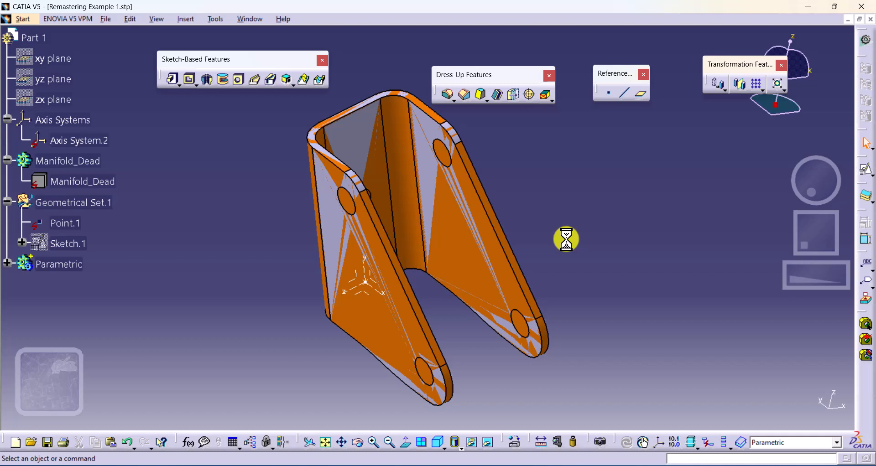
{"action": "middle_click_drag", "start_coordinate": [566, 240], "coordinate": [636, 322]}
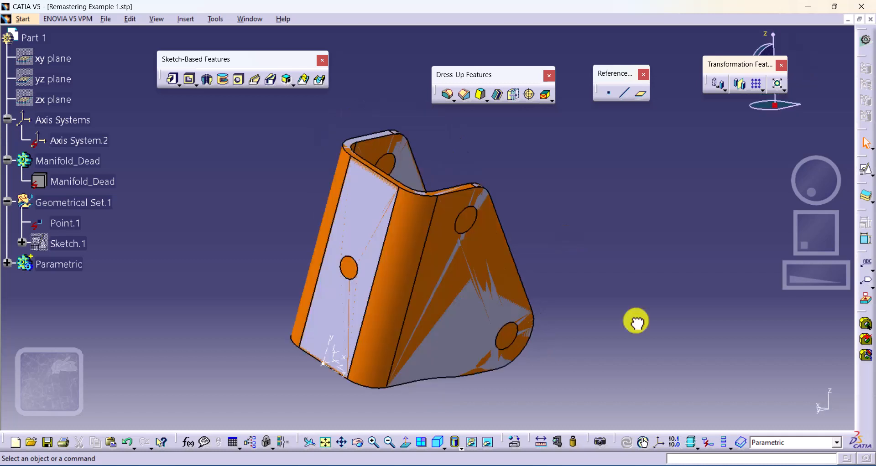
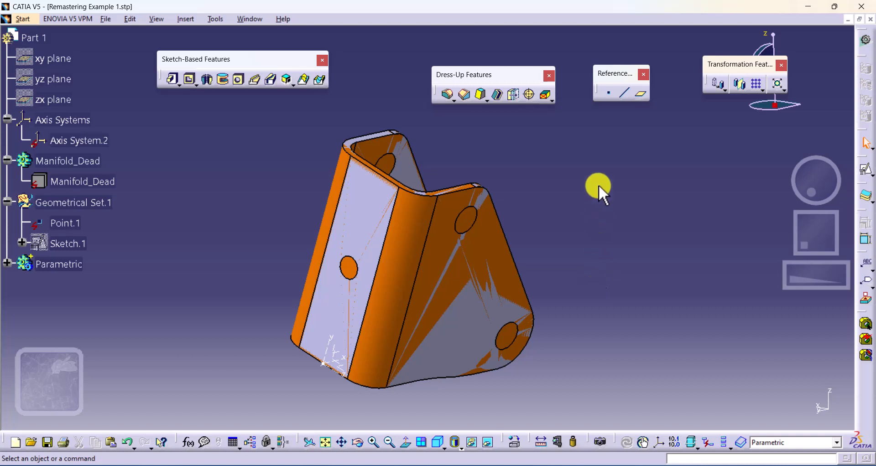
Hide the Parametric body and make Geometrical Set.1 the active work object
{"action": "right_click", "coordinate": [64, 264]}
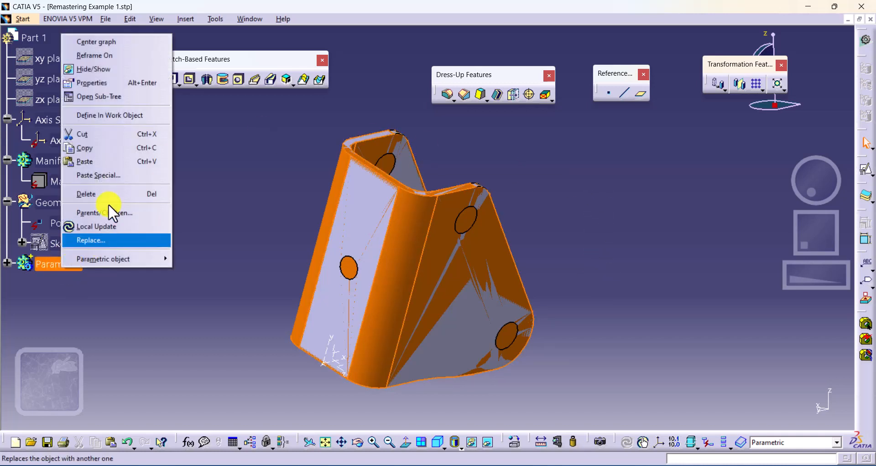
{"action": "left_click", "coordinate": [122, 70]}
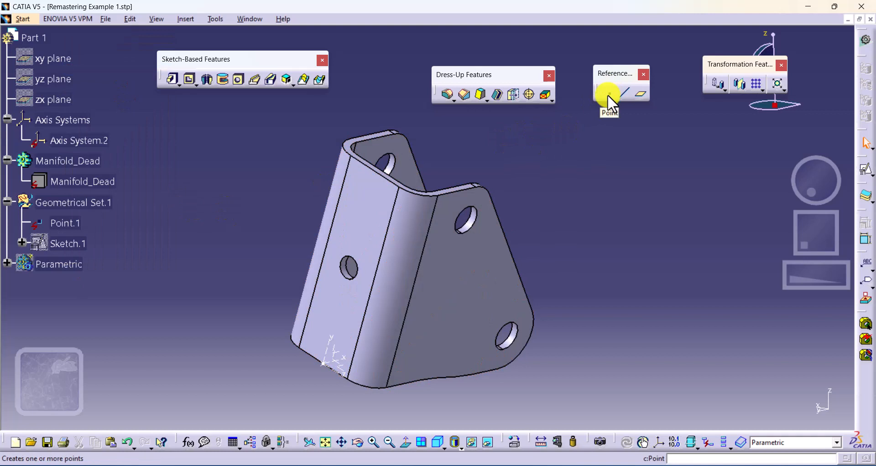
{"action": "right_click", "coordinate": [91, 206]}
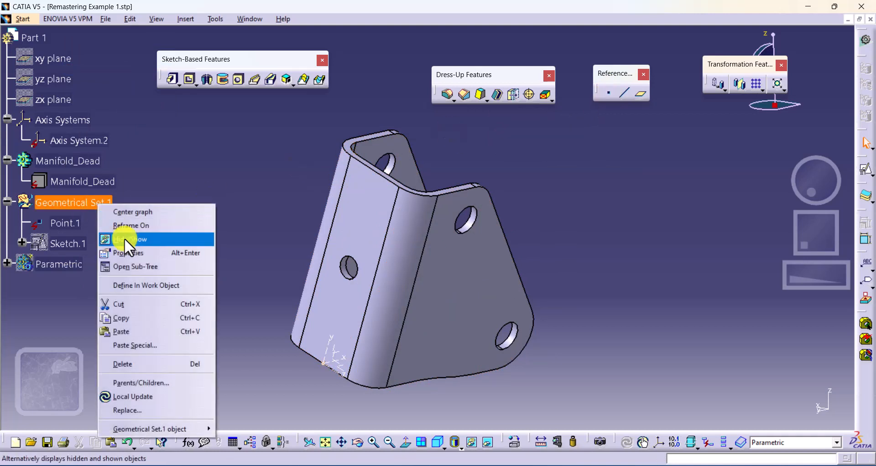
{"action": "left_click", "coordinate": [153, 285]}
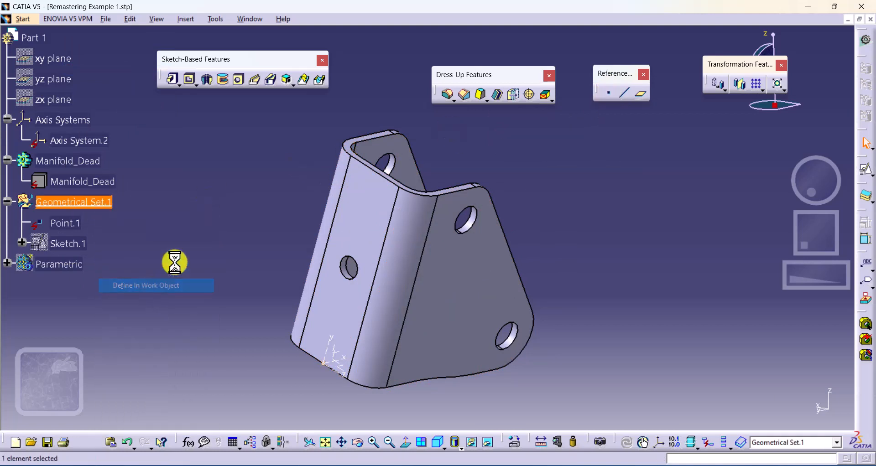
Create a circle-centre point on the outer edge of the lower hole in the Manifold_Dead side wall
{"action": "left_click", "coordinate": [609, 94]}
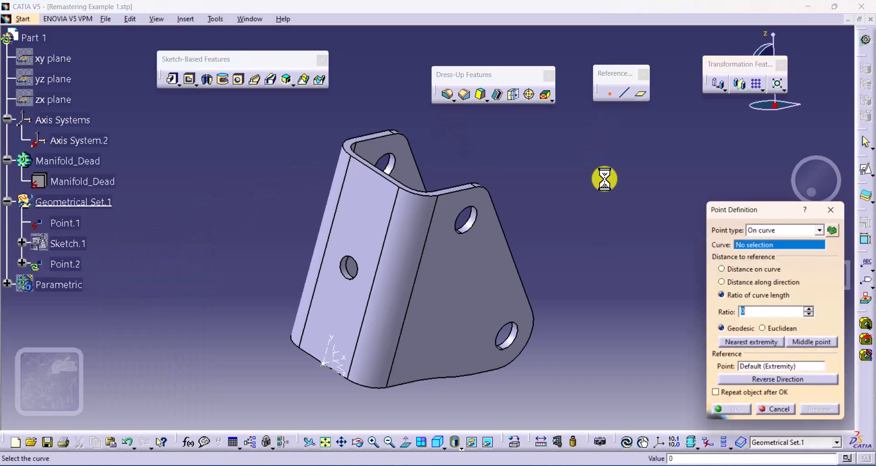
{"action": "left_click", "coordinate": [515, 330]}
{"action": "left_click", "coordinate": [796, 230]}
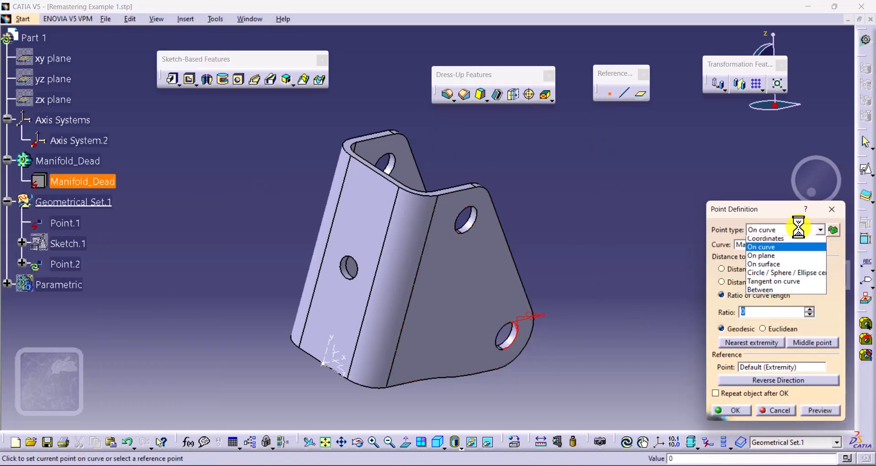
{"action": "left_click", "coordinate": [782, 276]}
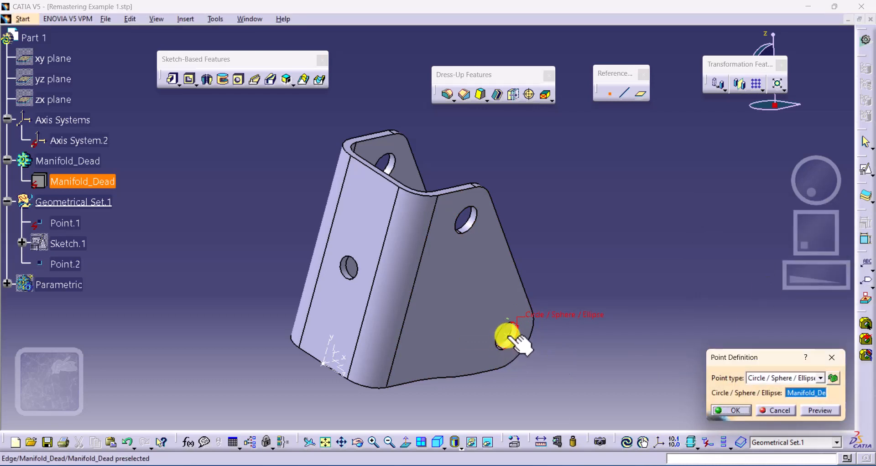
{"action": "left_click", "coordinate": [733, 410]}
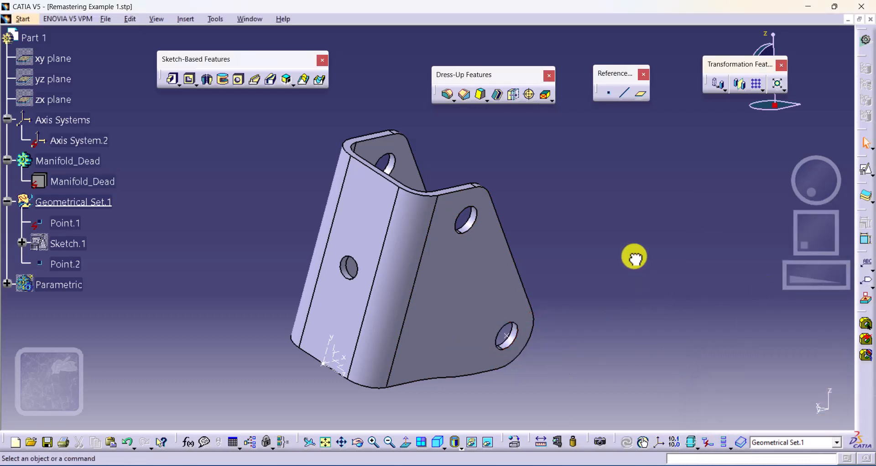
Create circle-centre points for the upper hole in the side wall and the hole in the back wall
{"action": "left_click", "coordinate": [609, 93]}
{"action": "left_click", "coordinate": [473, 210]}
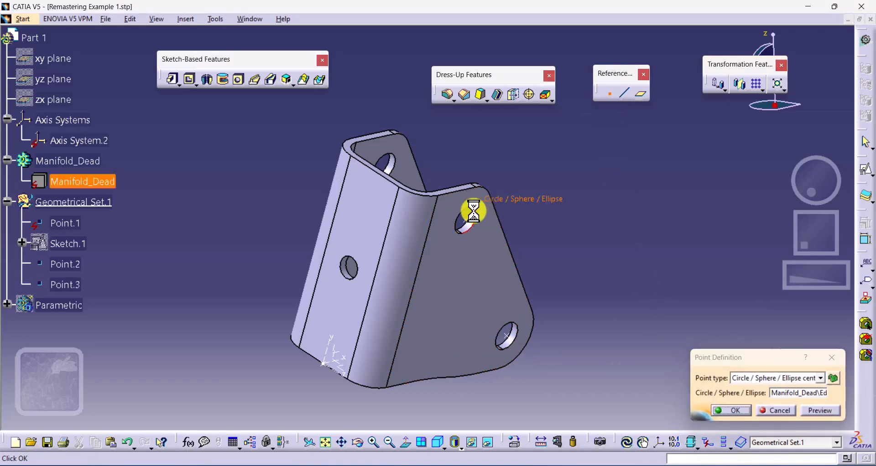
{"action": "left_click", "coordinate": [733, 410]}
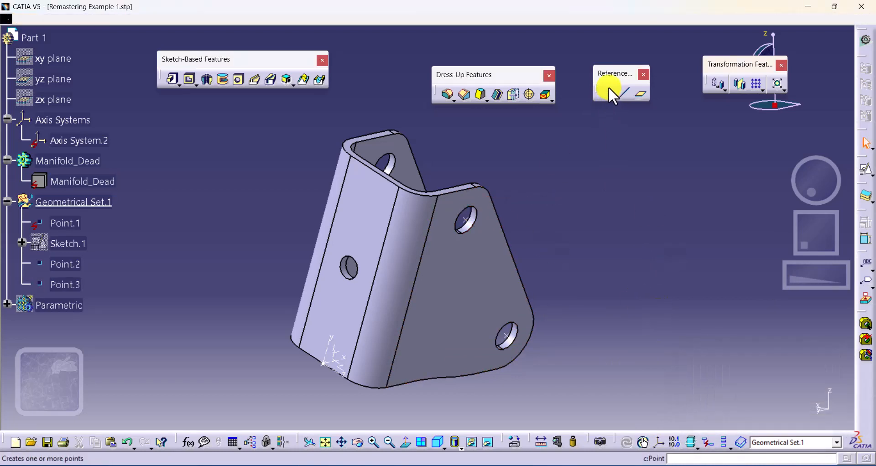
{"action": "left_click", "coordinate": [609, 94]}
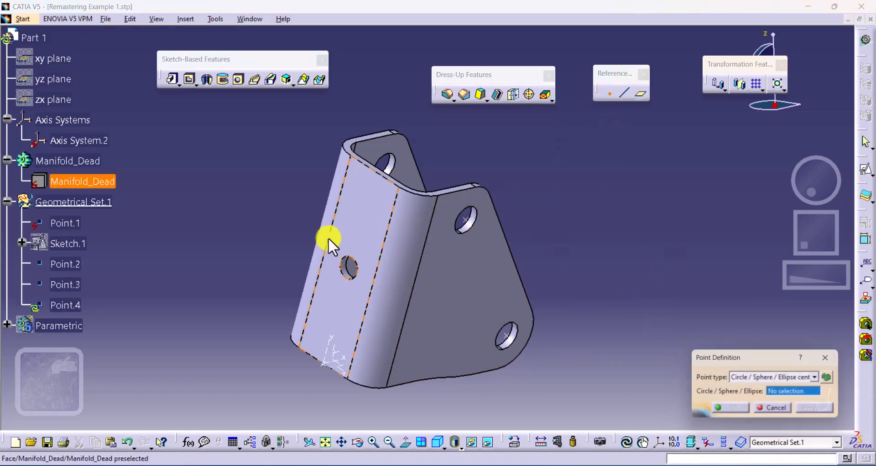
{"action": "left_click", "coordinate": [353, 261]}
{"action": "left_click", "coordinate": [732, 410]}
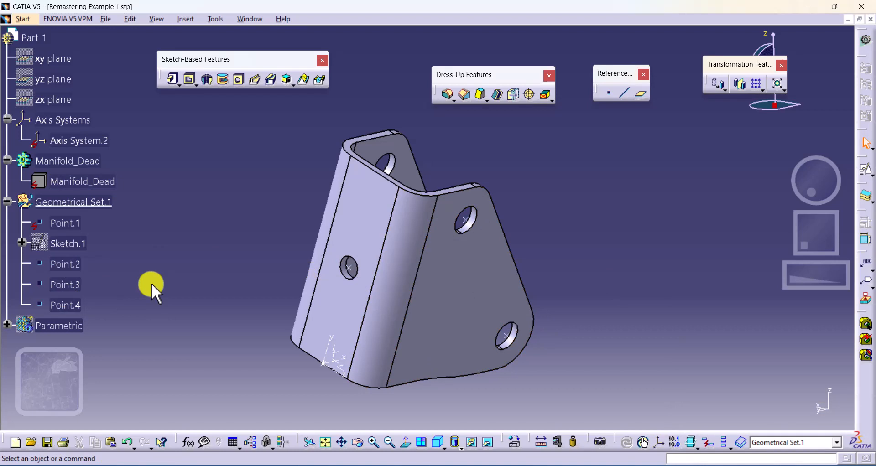
Isolate the three hole centre points, Point.2, Point.3 and Point.4, from the imported solid
{"action": "right_click", "coordinate": [80, 270]}
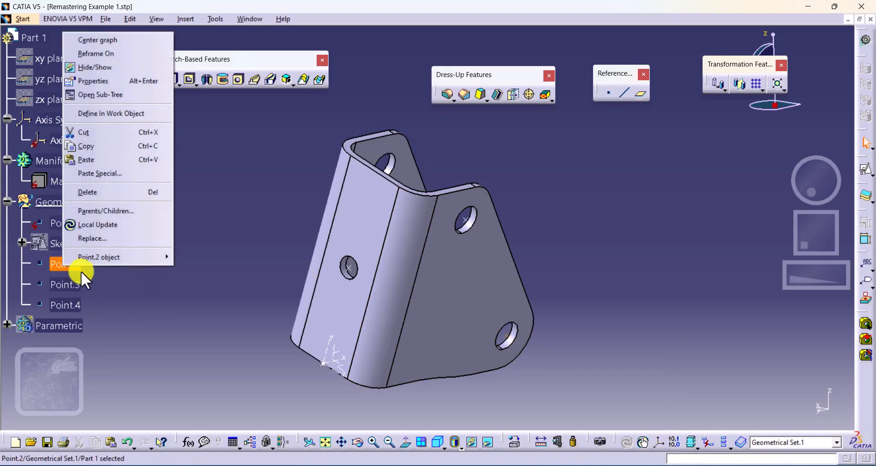
{"action": "mouse_move", "coordinate": [115, 257]}
{"action": "left_click", "coordinate": [208, 293]}
{"action": "right_click", "coordinate": [94, 287]}
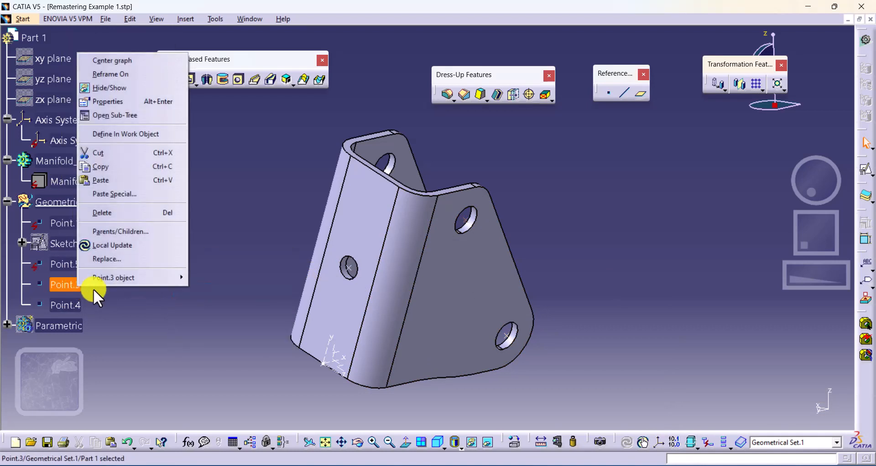
{"action": "mouse_move", "coordinate": [148, 275]}
{"action": "left_click", "coordinate": [218, 314]}
{"action": "right_click", "coordinate": [68, 305]}
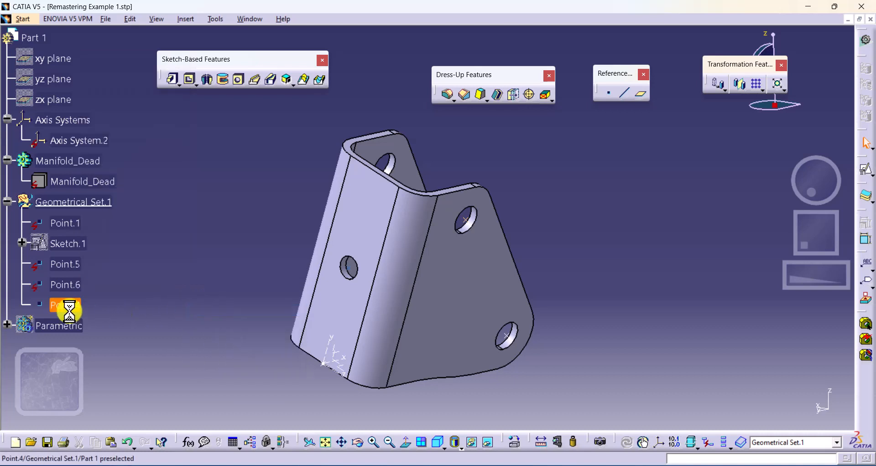
{"action": "mouse_move", "coordinate": [139, 305]}
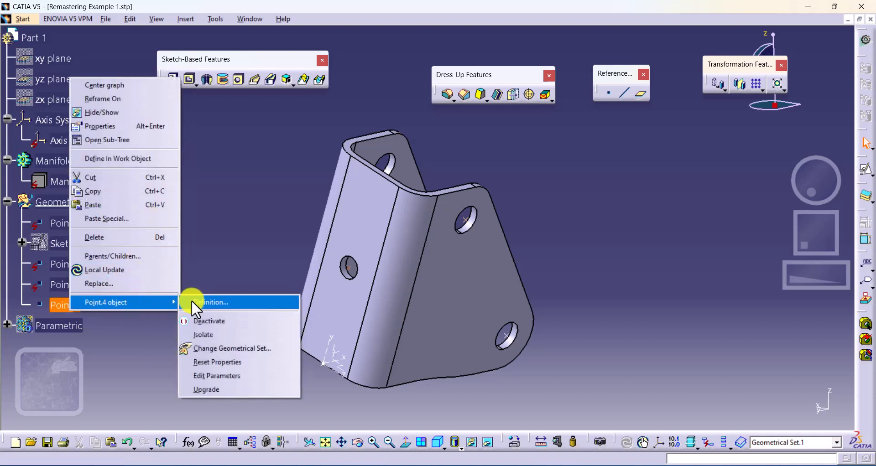
{"action": "left_click", "coordinate": [210, 335]}
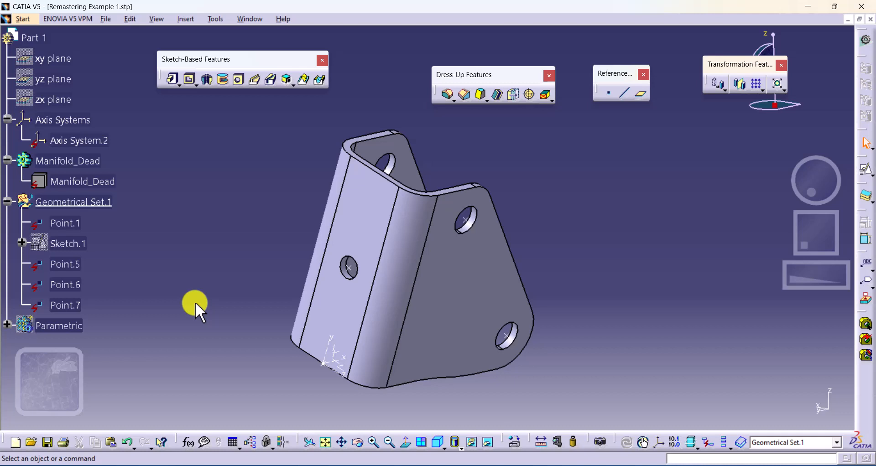
Make the Parametric body the active work object and hide the Manifold_Dead body
{"action": "right_click", "coordinate": [77, 330]}
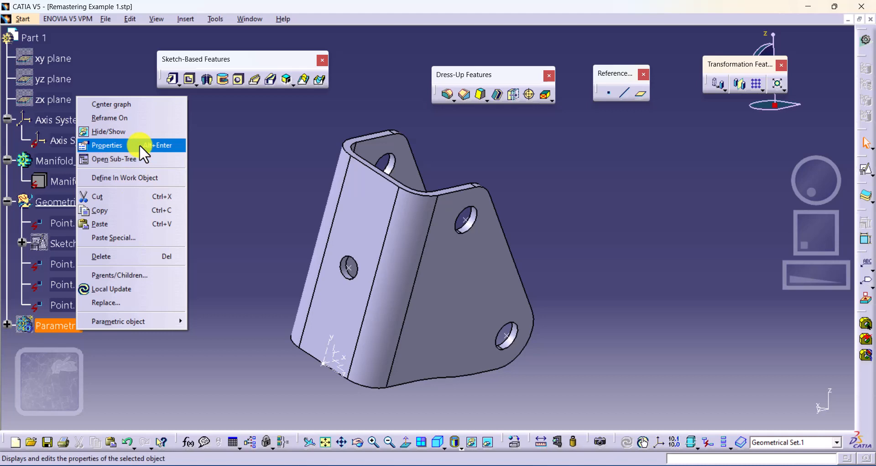
{"action": "left_click", "coordinate": [139, 178]}
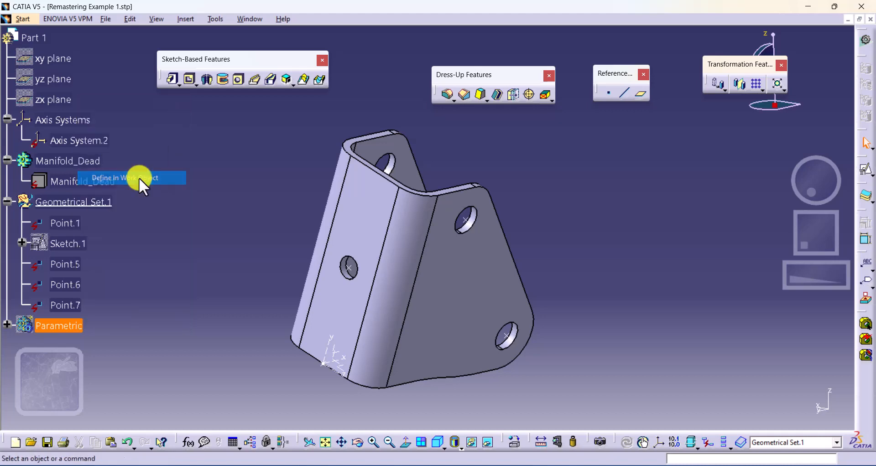
{"action": "right_click", "coordinate": [81, 161]}
{"action": "left_click", "coordinate": [120, 194]}
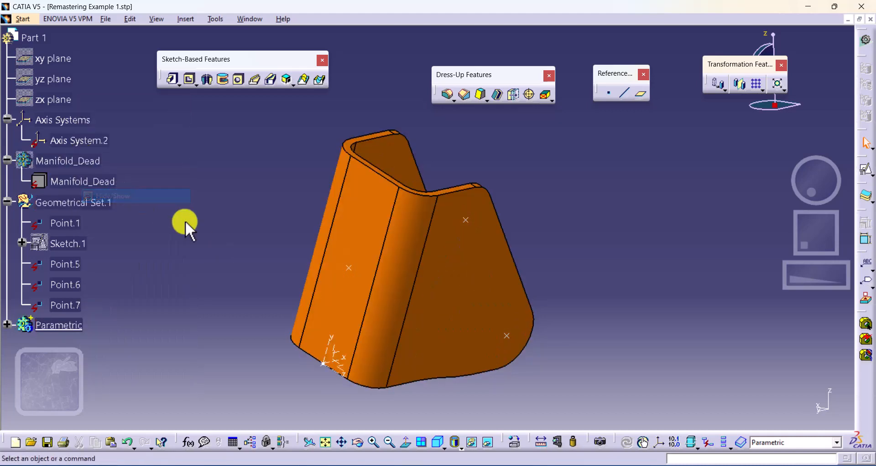
Start a hole at Point.7 on the Parametric body's back wall and set its extension to Up To Next
{"action": "middle_click_drag", "start_coordinate": [327, 204], "coordinate": [279, 215]}
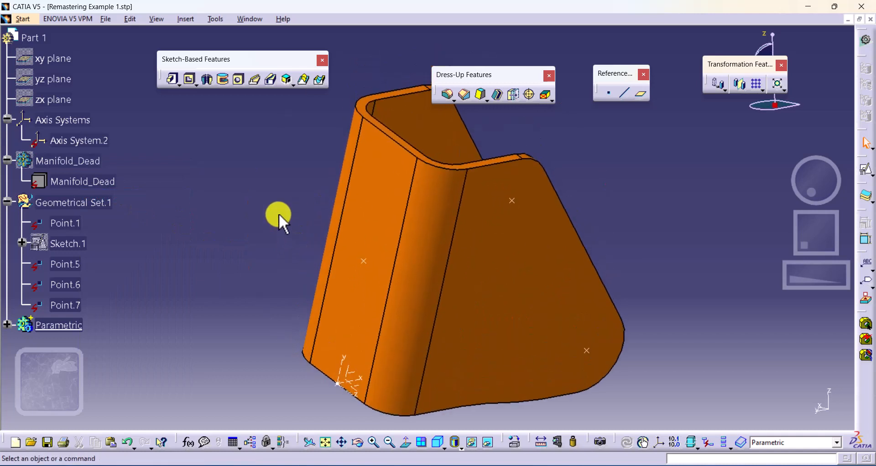
{"action": "left_click", "coordinate": [237, 82]}
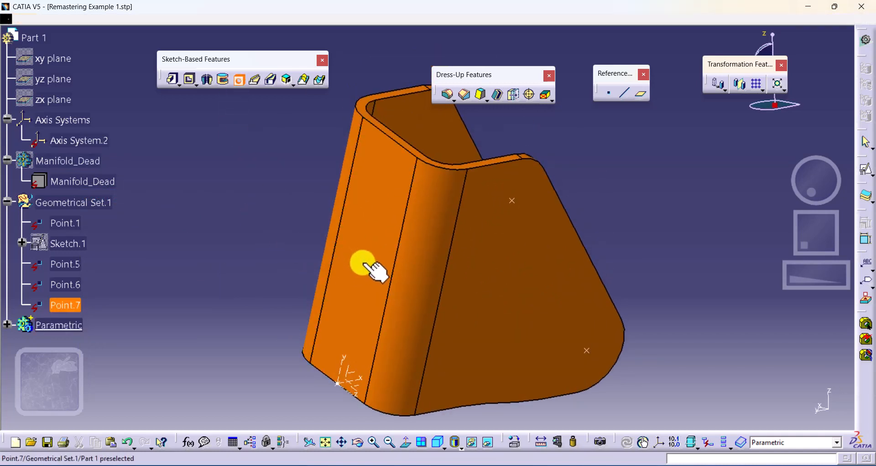
{"action": "left_click", "coordinate": [385, 227]}
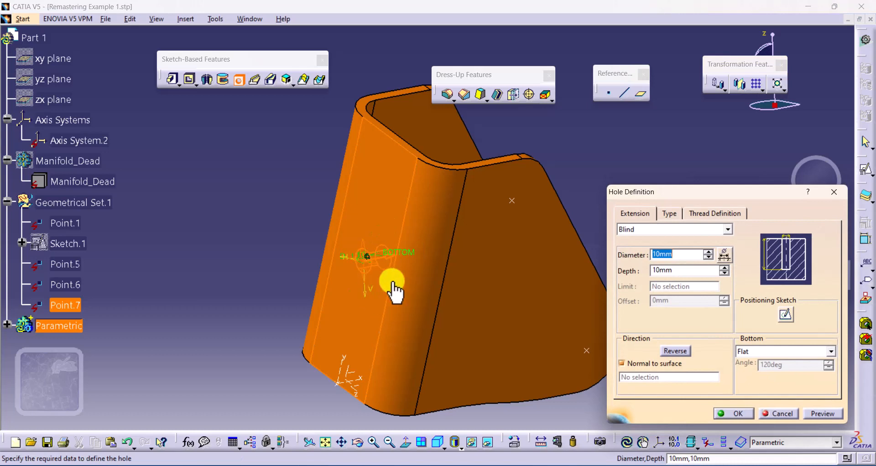
{"action": "middle_click_drag", "start_coordinate": [405, 292], "coordinate": [430, 266], "text": "ctrl"}
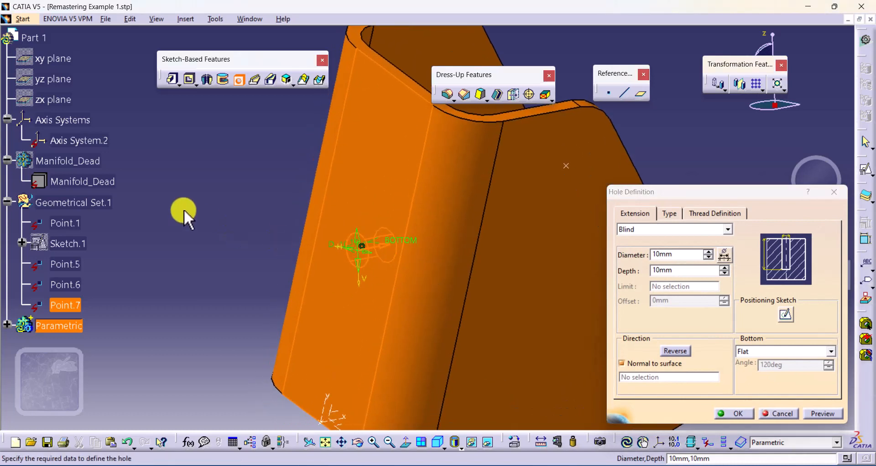
{"action": "right_click", "coordinate": [87, 162]}
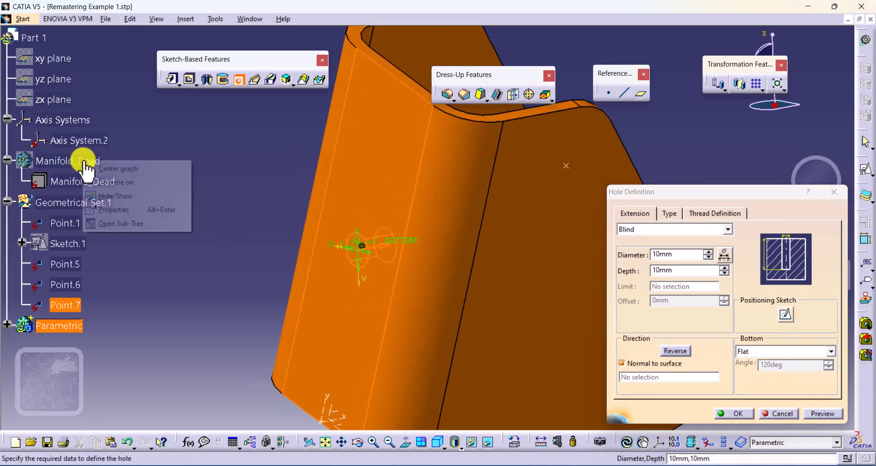
{"action": "left_click", "coordinate": [219, 190]}
{"action": "left_click", "coordinate": [664, 274]}
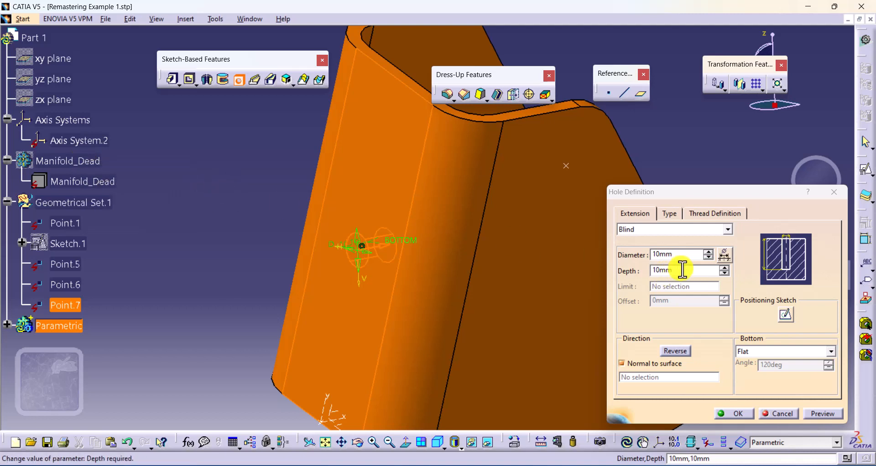
{"action": "left_click", "coordinate": [728, 229]}
{"action": "left_click", "coordinate": [661, 247]}
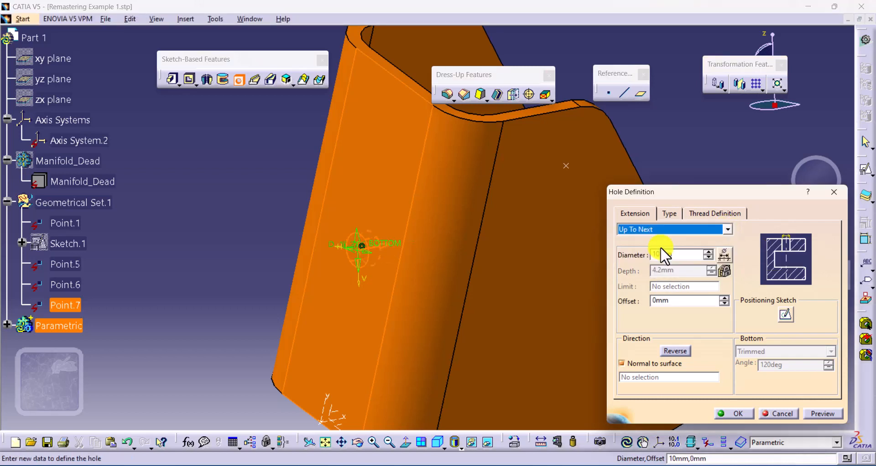
Show the Manifold_Dead body and measure its back-wall hole edge for the new hole's diameter value, without keeping the measure
{"action": "right_click", "coordinate": [683, 254]}
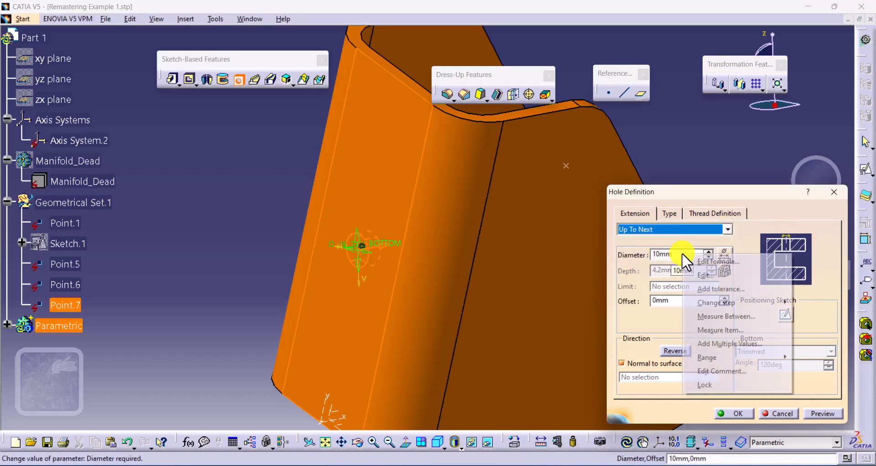
{"action": "left_click", "coordinate": [711, 329]}
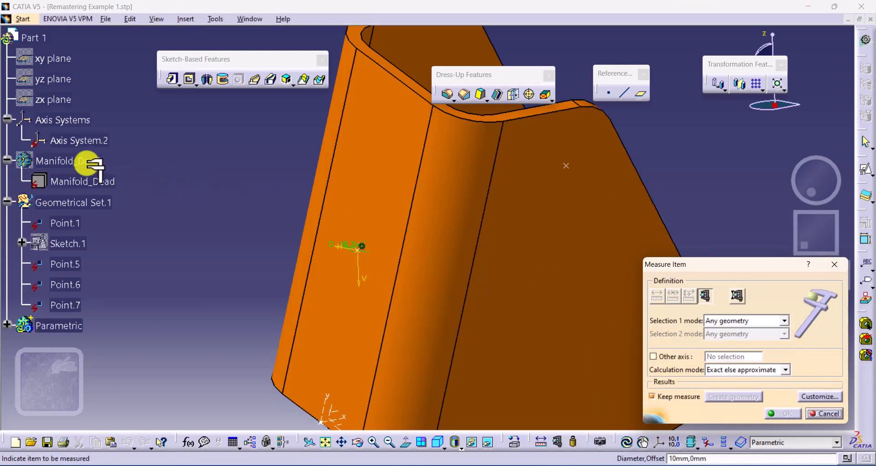
{"action": "right_click", "coordinate": [85, 162]}
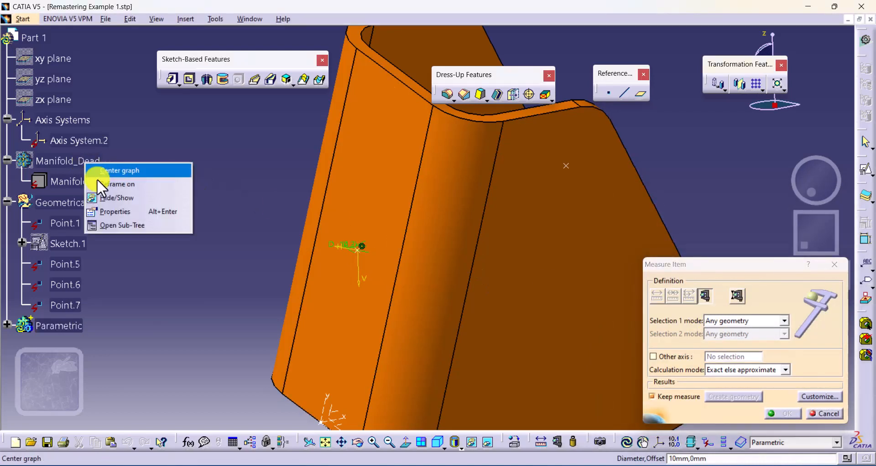
{"action": "left_click", "coordinate": [112, 198]}
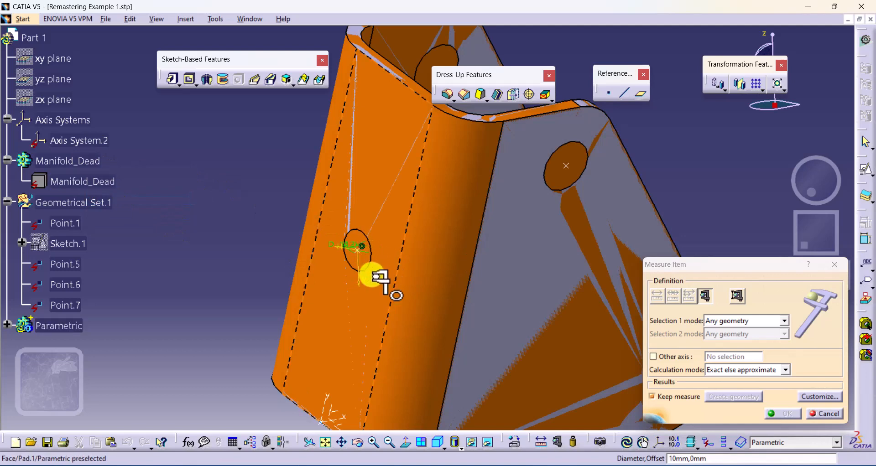
{"action": "middle_click_drag", "start_coordinate": [372, 275], "coordinate": [379, 224]}
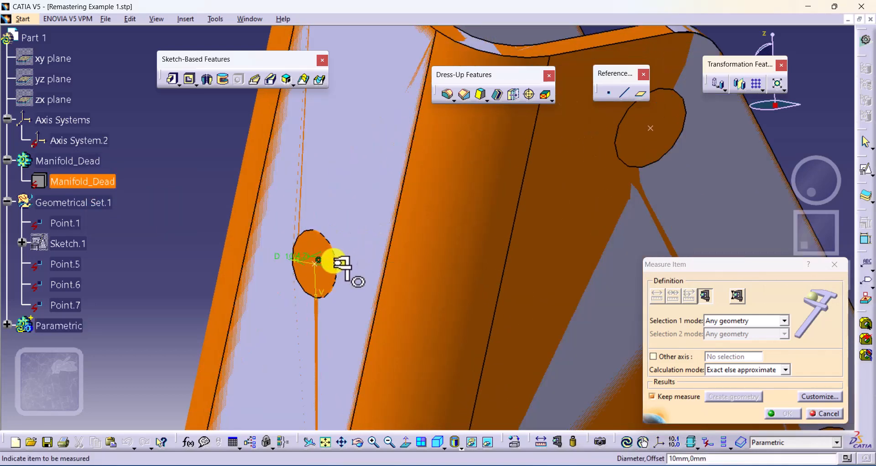
{"action": "left_click", "coordinate": [335, 259]}
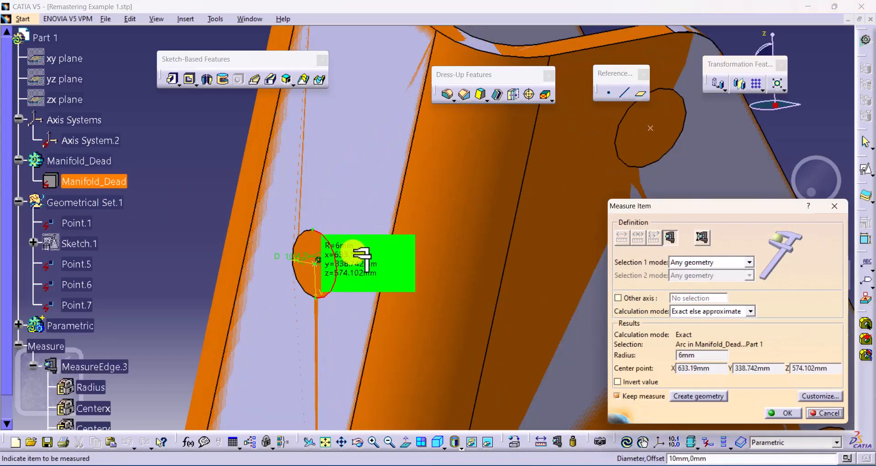
{"action": "left_click", "coordinate": [648, 397]}
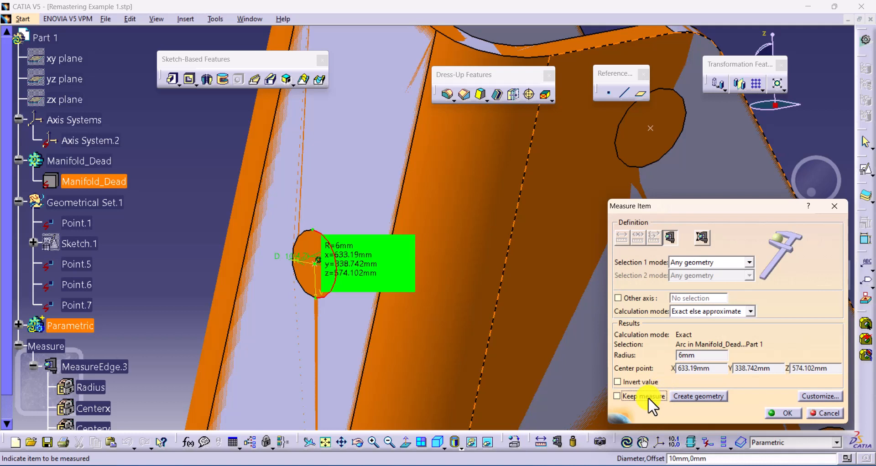
{"action": "left_click", "coordinate": [782, 413]}
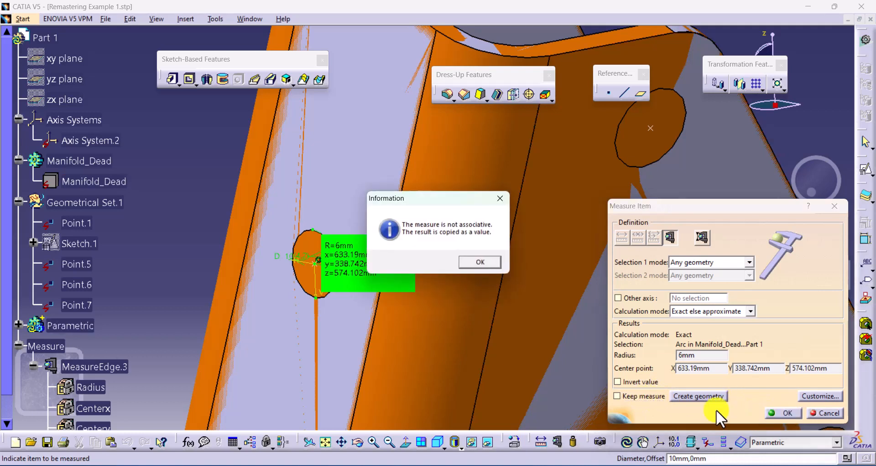
{"action": "left_click", "coordinate": [473, 261]}
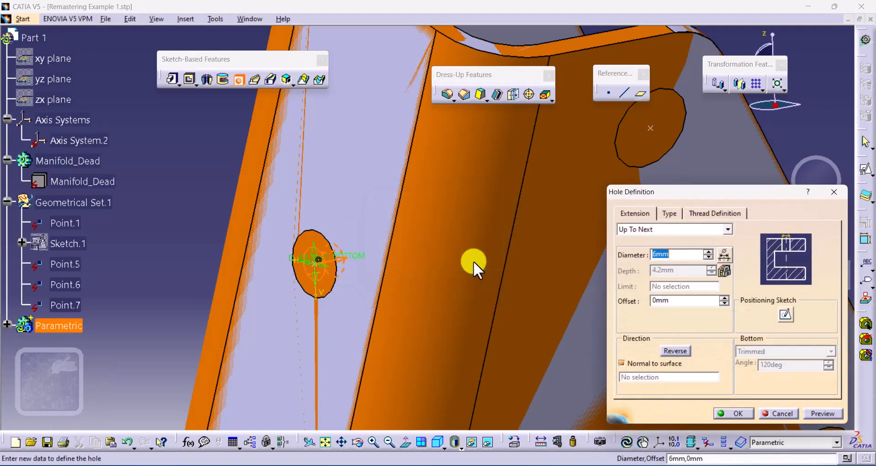
Double the copied radius to give the back-wall hole a 12 mm diameter and create it
{"action": "left_click", "coordinate": [674, 256]}
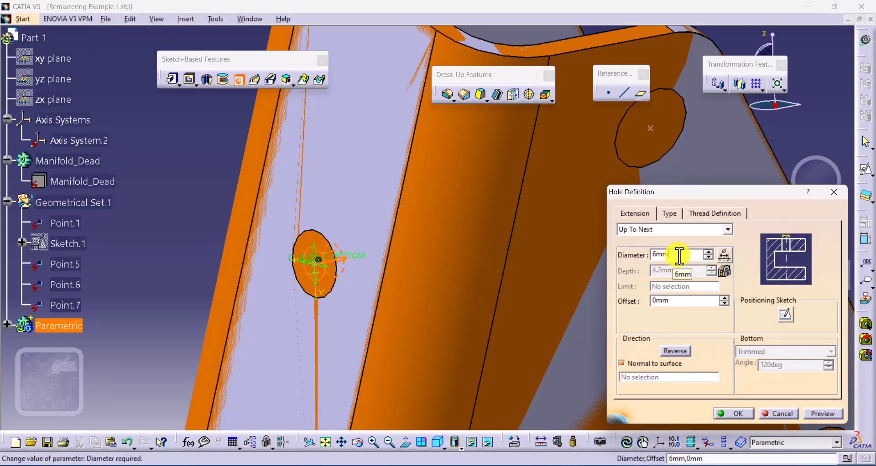
{"action": "type", "text": "*2"}
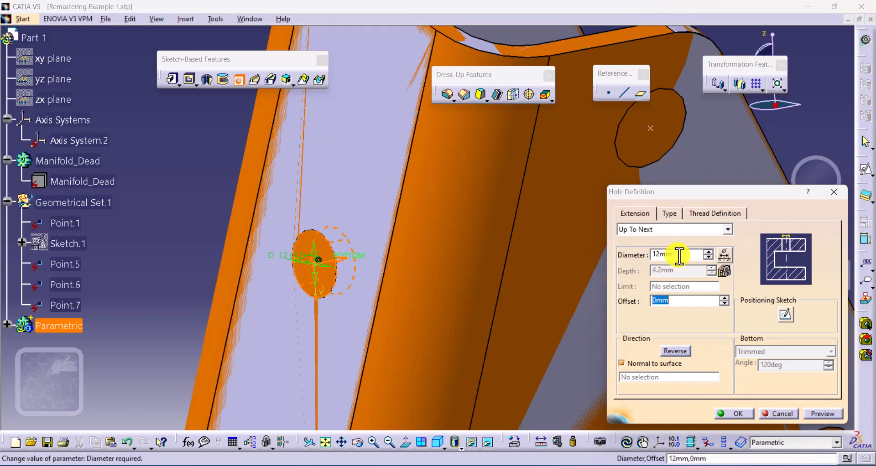
{"action": "key", "text": "Tab"}
{"action": "left_click", "coordinate": [745, 413]}
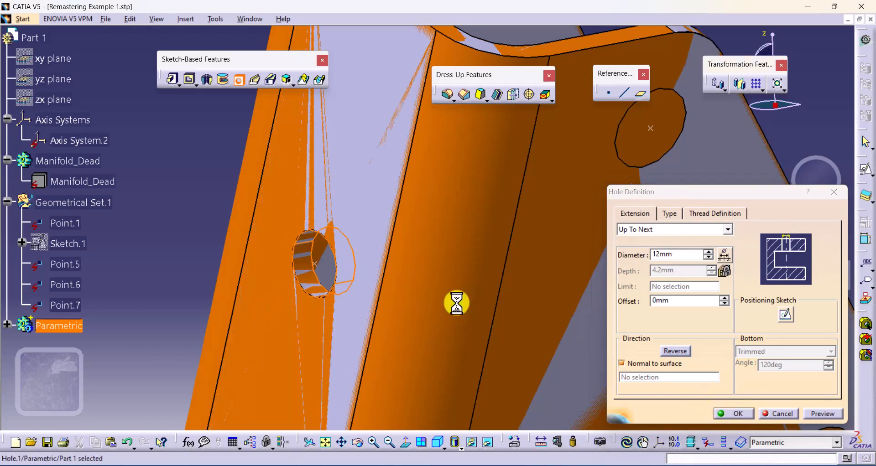
Measure the radius of the upper hole in the Manifold_Dead side wall
{"action": "middle_click_drag", "start_coordinate": [251, 176], "coordinate": [530, 269]}
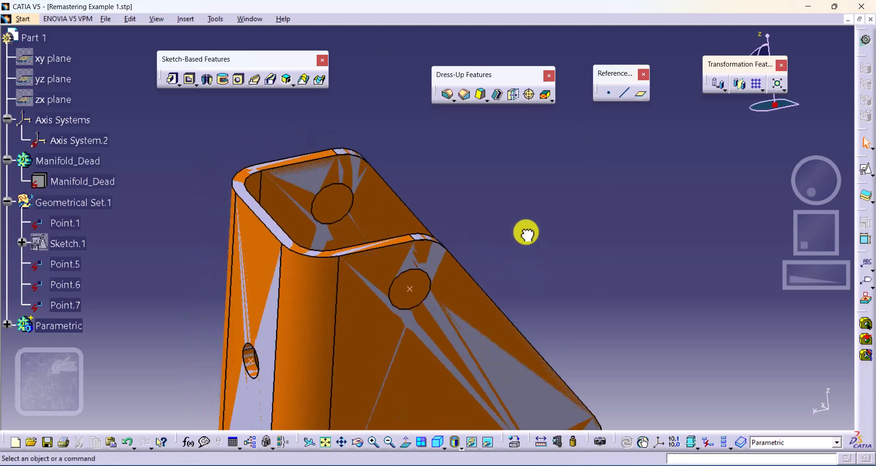
{"action": "left_click", "coordinate": [556, 442]}
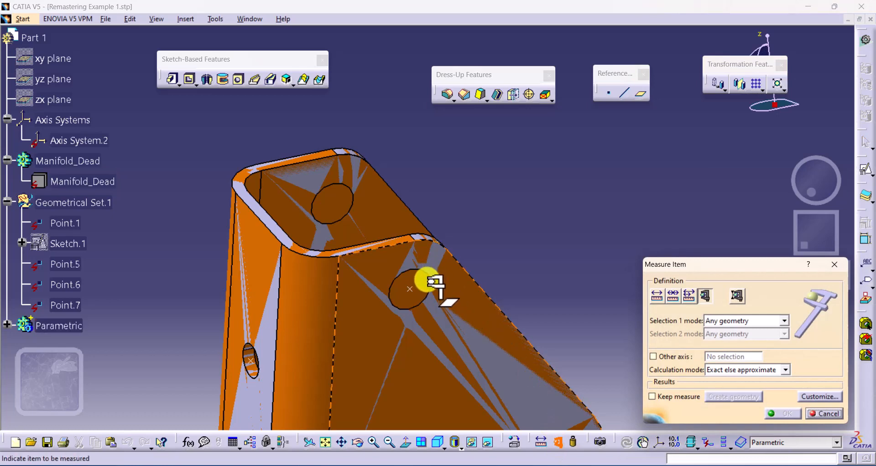
{"action": "middle_click_drag", "start_coordinate": [430, 288], "coordinate": [398, 244]}
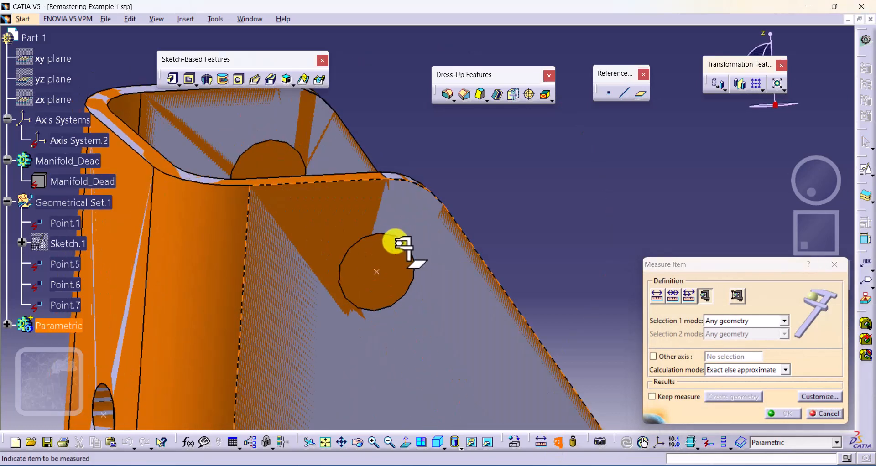
{"action": "left_click", "coordinate": [394, 235]}
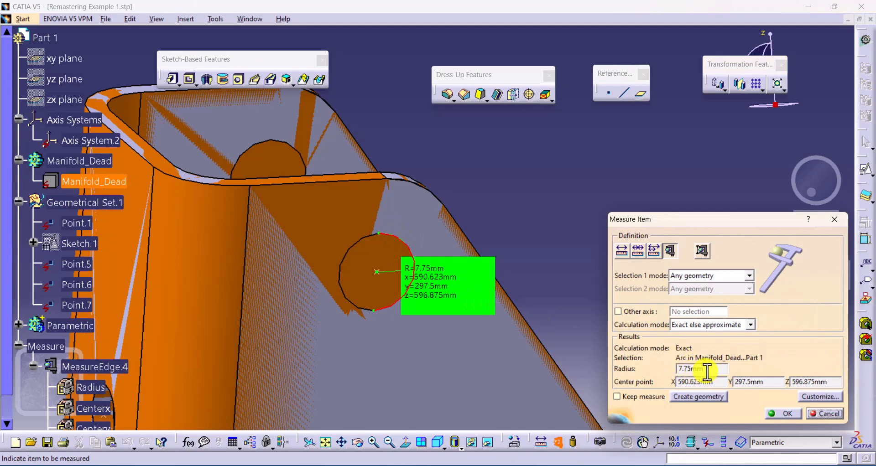
{"action": "left_click", "coordinate": [782, 413]}
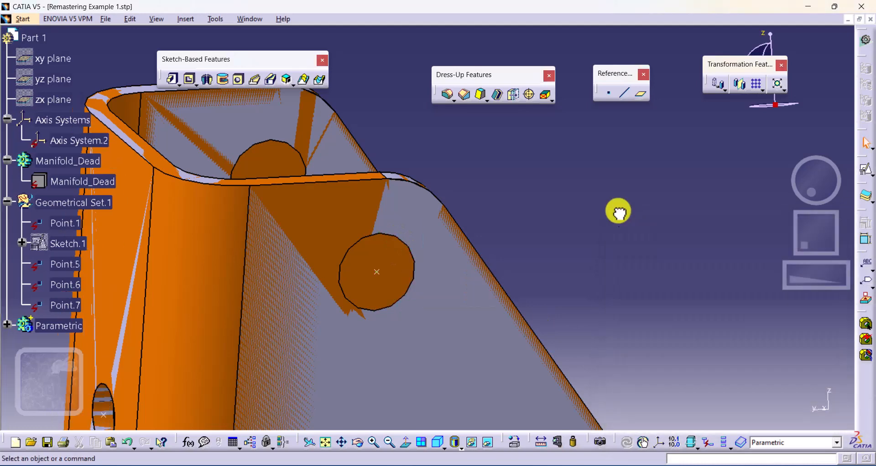
Hide the Manifold_Dead body and start a hole at Point.6 on the side wall with a 15.5 mm diameter
{"action": "right_click", "coordinate": [51, 162]}
{"action": "left_click", "coordinate": [73, 200]}
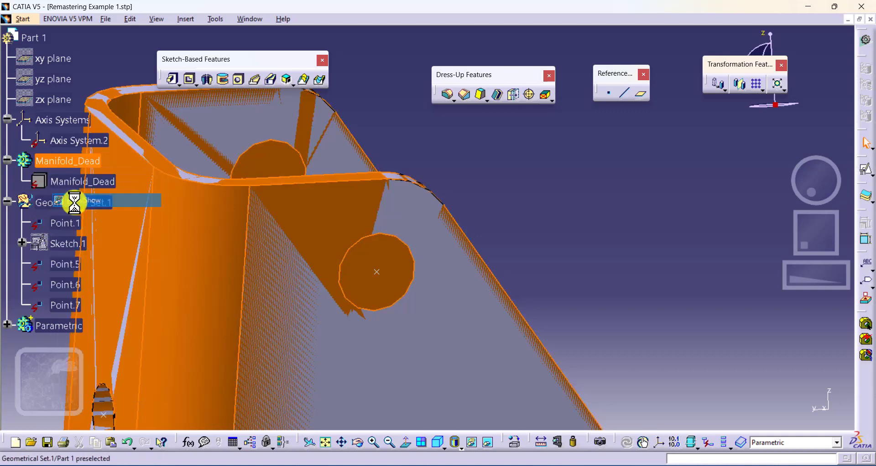
{"action": "left_click", "coordinate": [237, 80]}
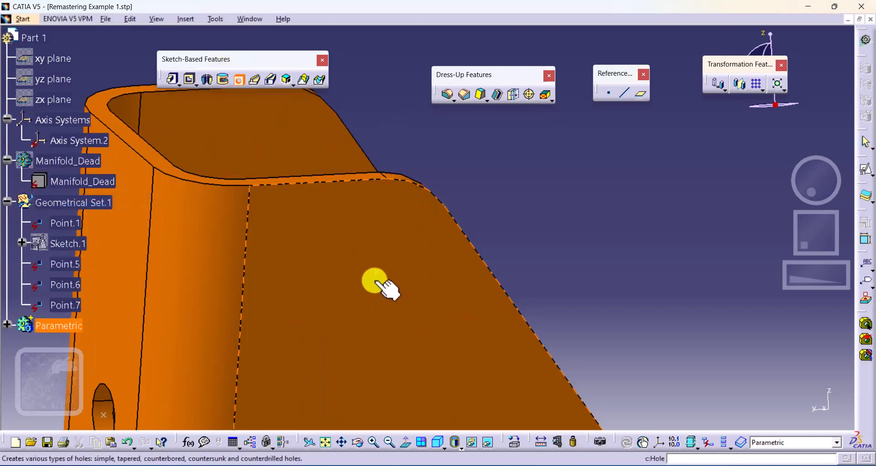
{"action": "left_click", "coordinate": [424, 286]}
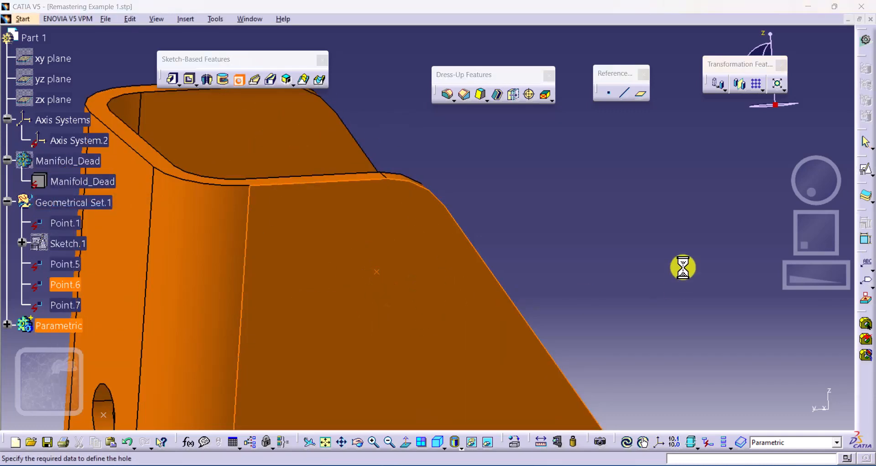
{"action": "type", "text": "7"}
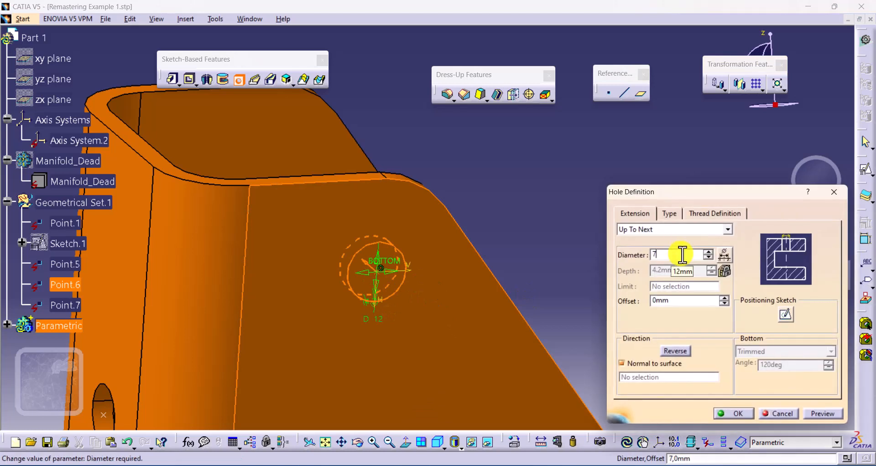
{"action": "type", "text": ".75"}
{"action": "key", "text": "BackSpace"}
{"action": "key", "text": "BackSpace"}
{"action": "key", "text": "BackSpace"}
{"action": "key", "text": "BackSpace"}
{"action": "type", "text": "15.5"}
{"action": "key", "text": "Tab"}
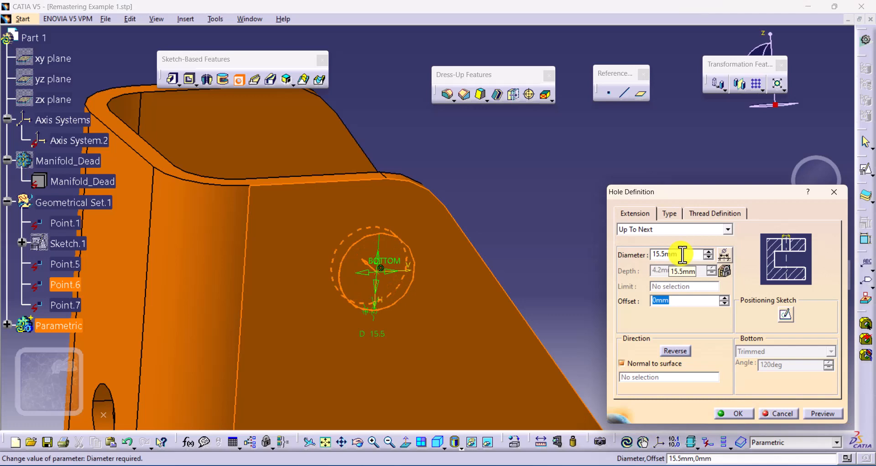
Set the upper side-wall hole's extension to Up To Last and create it through both side walls
{"action": "left_click", "coordinate": [728, 230]}
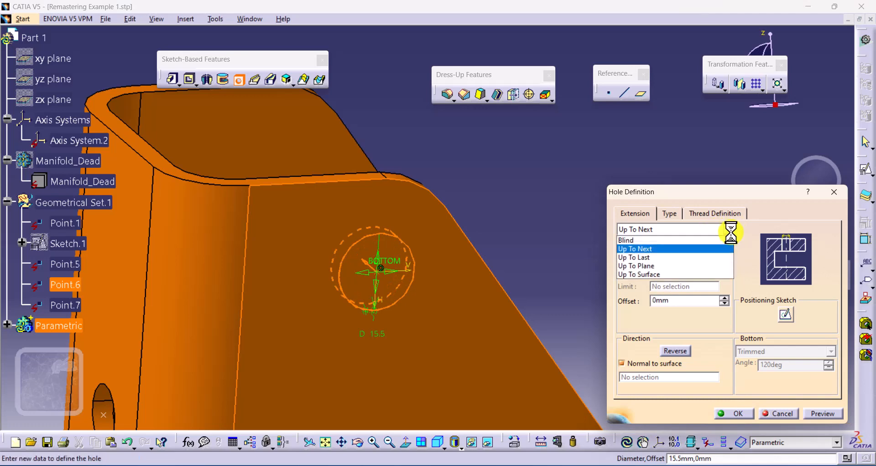
{"action": "left_click", "coordinate": [675, 257]}
{"action": "middle_click_drag", "start_coordinate": [499, 168], "coordinate": [474, 224]}
{"action": "left_click", "coordinate": [729, 411]}
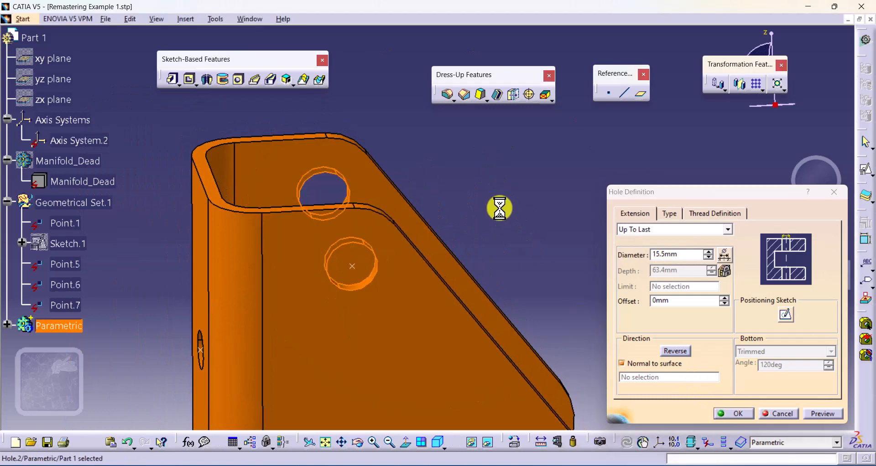
Create a 15.5 mm Up To Last hole at Point.5 on the lower end of the side wall
{"action": "middle_click_drag", "start_coordinate": [521, 343], "coordinate": [501, 308]}
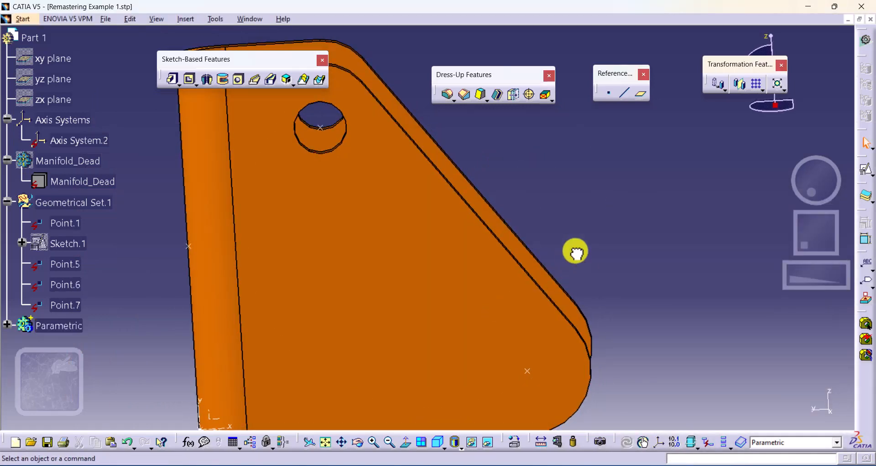
{"action": "left_click", "coordinate": [239, 79]}
{"action": "left_click", "coordinate": [528, 373]}
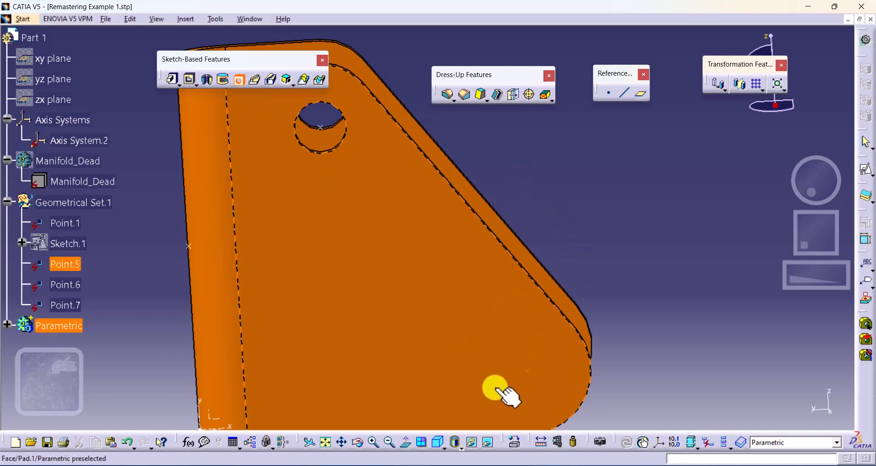
{"action": "left_click", "coordinate": [472, 368]}
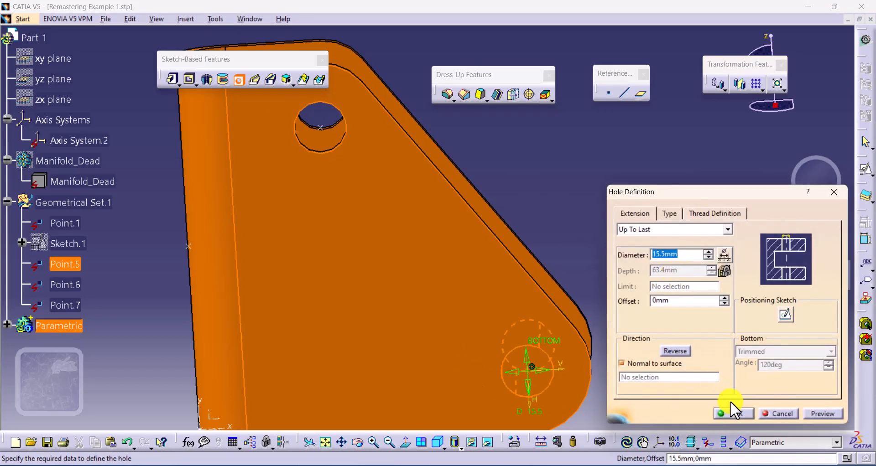
{"action": "left_click", "coordinate": [733, 413]}
{"action": "middle_click_drag", "start_coordinate": [506, 193], "coordinate": [392, 284]}
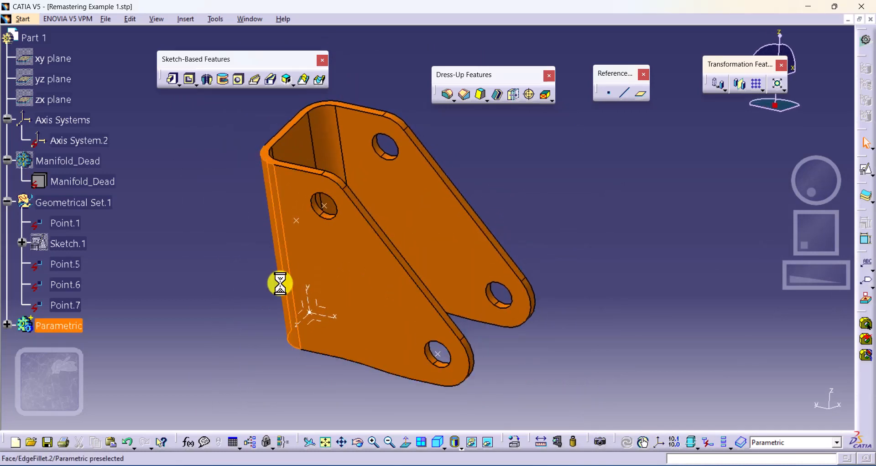
Show the Manifold_Dead body over the Parametric body to compare their geometry and holes, and hide it again
{"action": "left_click", "coordinate": [88, 163]}
{"action": "right_click", "coordinate": [83, 160]}
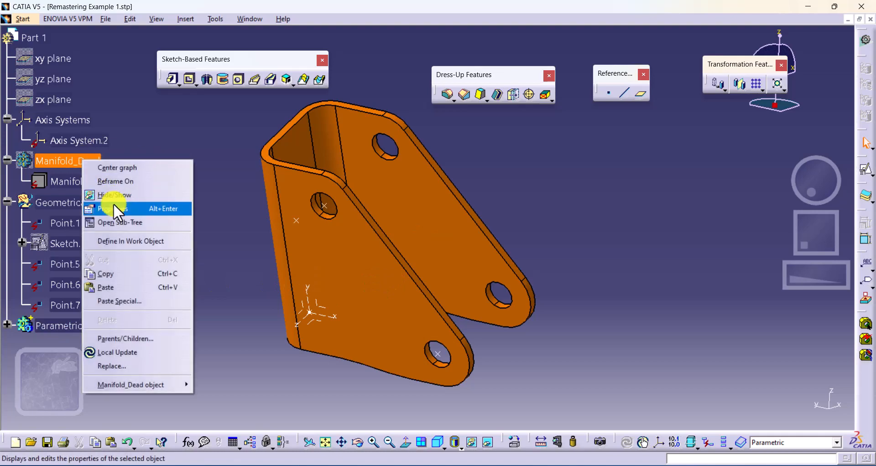
{"action": "left_click", "coordinate": [113, 204]}
{"action": "middle_click_drag", "start_coordinate": [470, 276], "coordinate": [410, 288]}
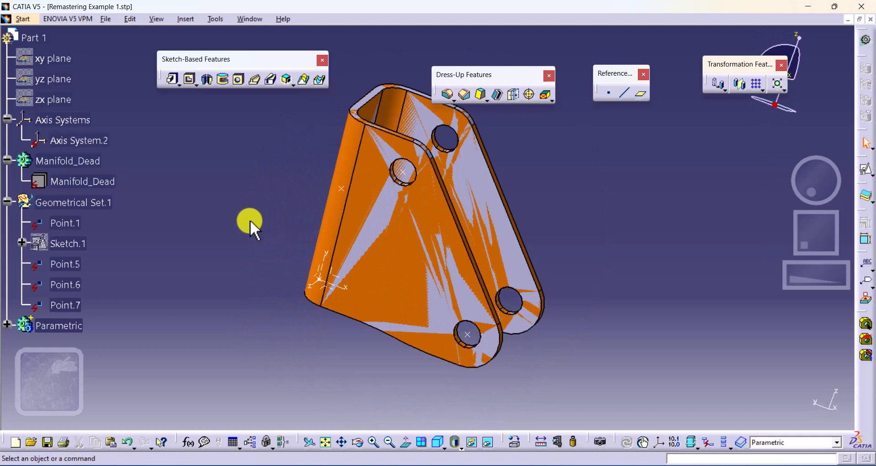
{"action": "right_click", "coordinate": [91, 179]}
{"action": "left_click", "coordinate": [150, 336]}
{"action": "right_click", "coordinate": [92, 164]}
{"action": "left_click", "coordinate": [130, 198]}
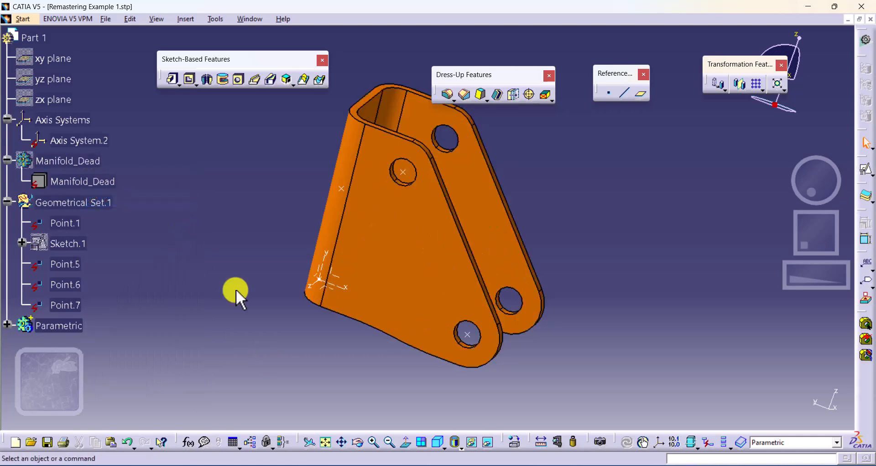
{"action": "middle_click_drag", "start_coordinate": [237, 289], "coordinate": [356, 286]}
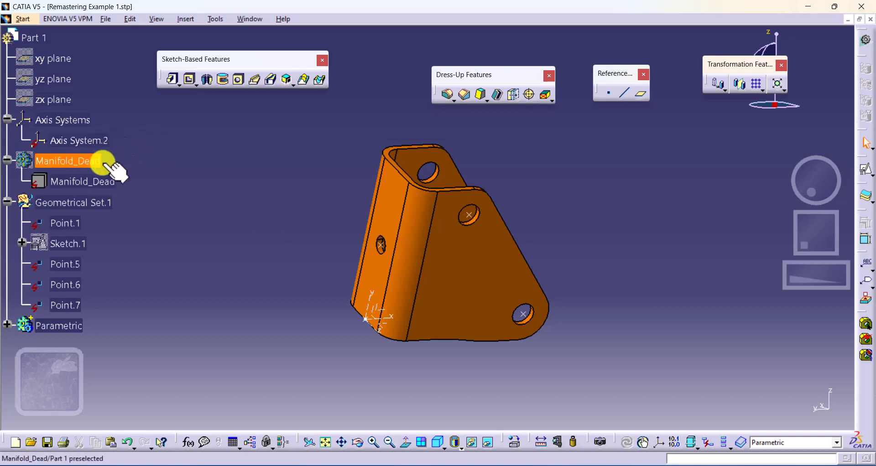
{"action": "double_click", "coordinate": [84, 139]}
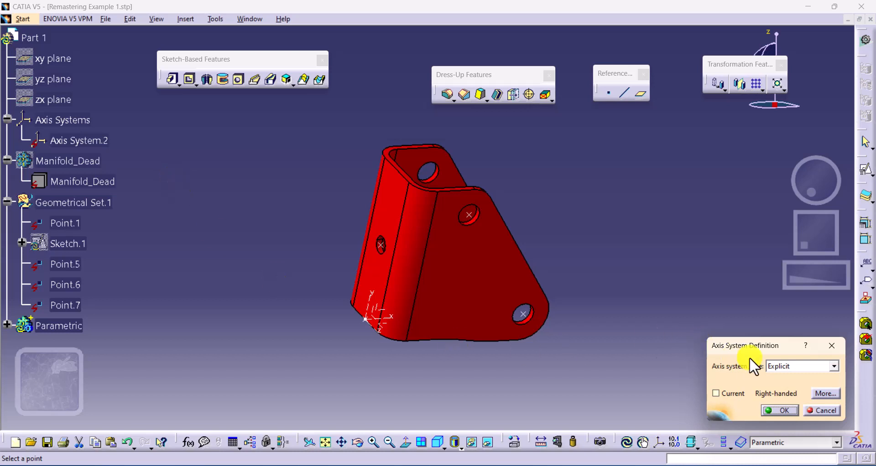
{"action": "left_click", "coordinate": [790, 367]}
{"action": "left_click", "coordinate": [792, 374]}
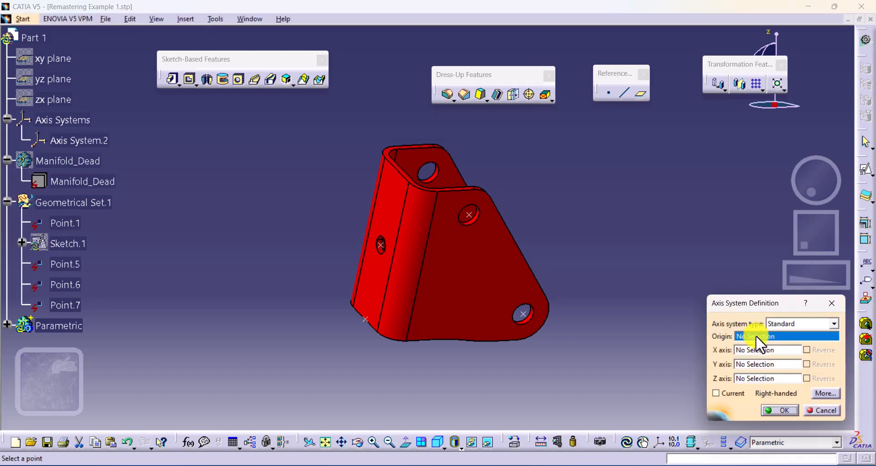
{"action": "left_click", "coordinate": [71, 223]}
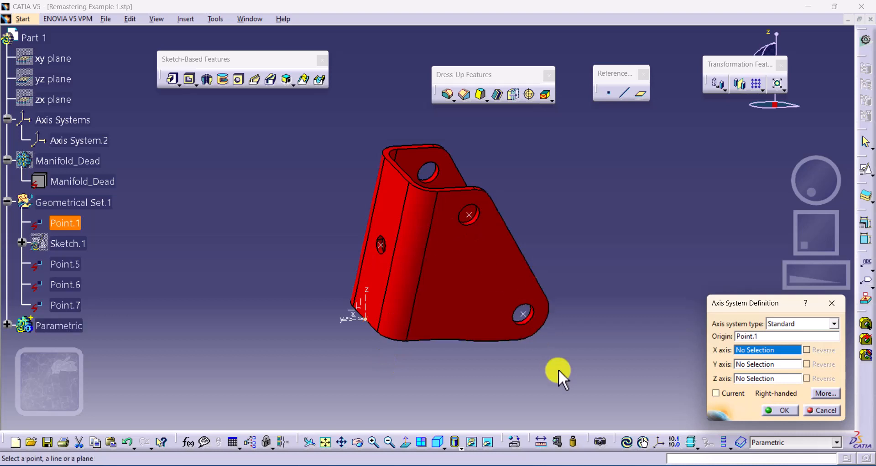
{"action": "left_click", "coordinate": [819, 410]}
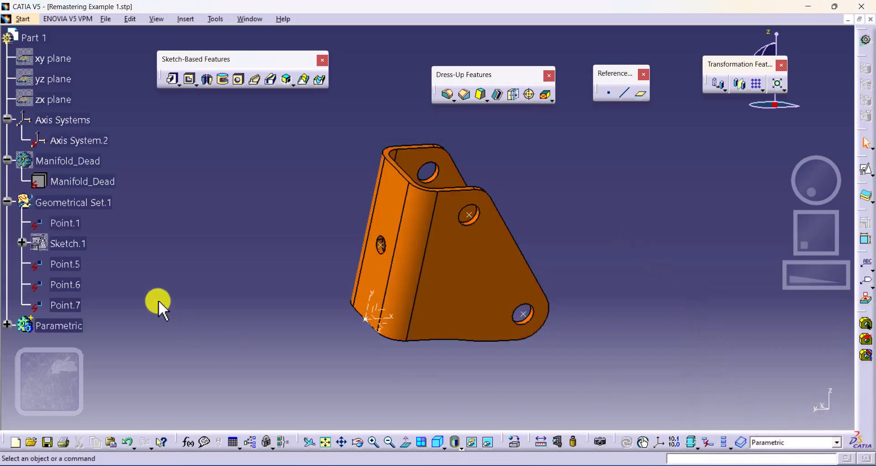
Redefine Point.7 from an explicit point to a Coordinates point referenced to Axis System.2
{"action": "left_click", "coordinate": [65, 265]}
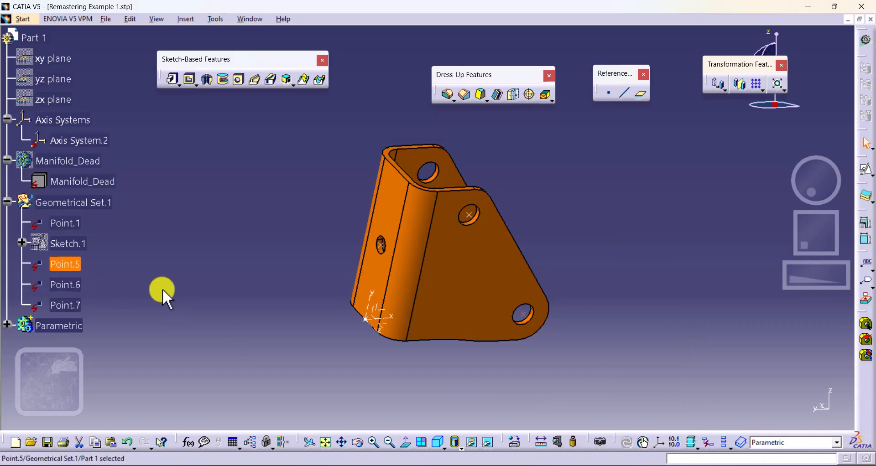
{"action": "left_click", "coordinate": [163, 289]}
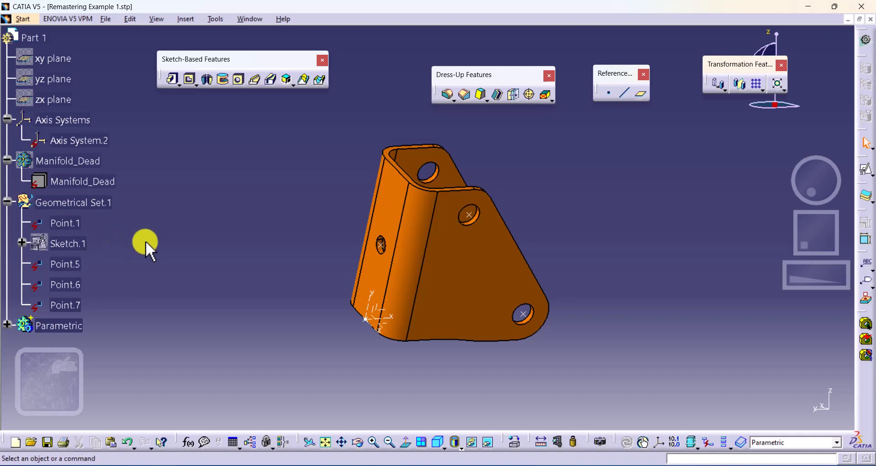
{"action": "double_click", "coordinate": [73, 298]}
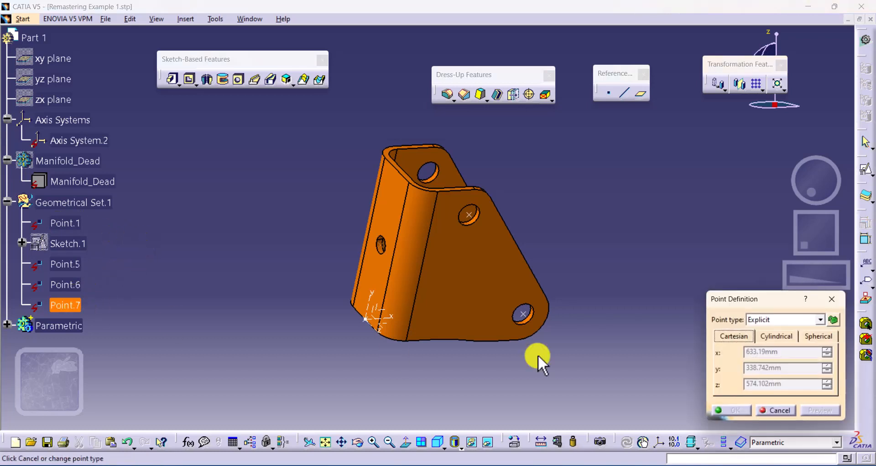
{"action": "left_click", "coordinate": [761, 318]}
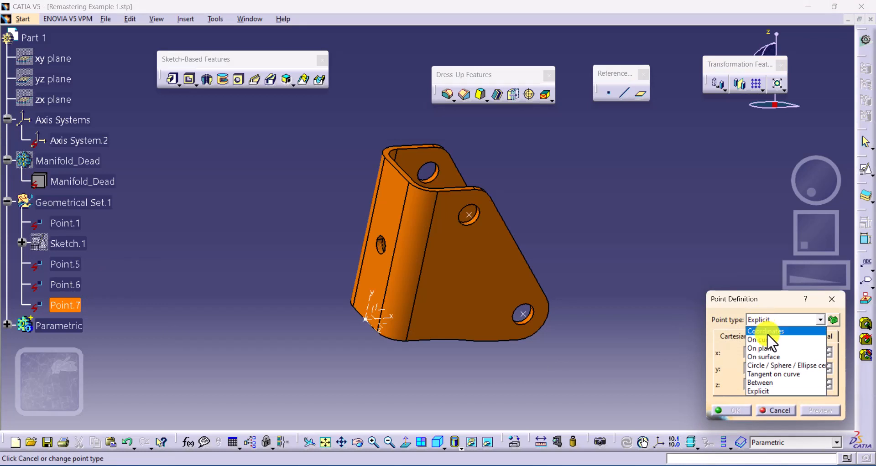
{"action": "left_click", "coordinate": [768, 333]}
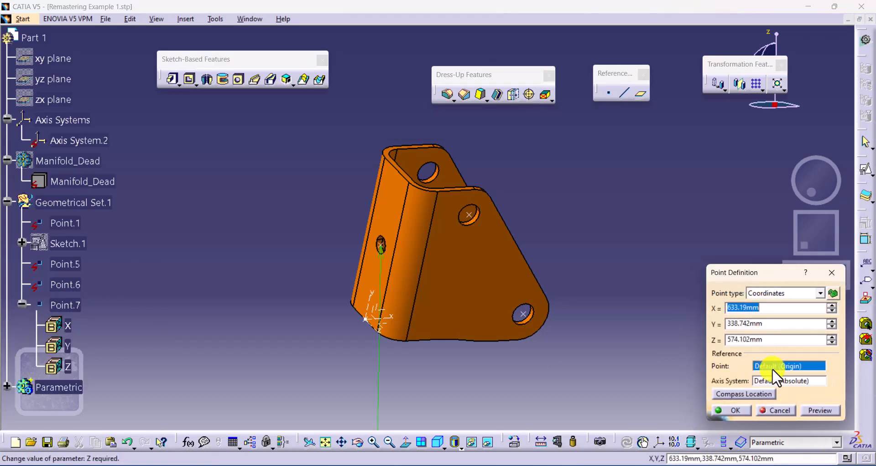
{"action": "left_click", "coordinate": [783, 380]}
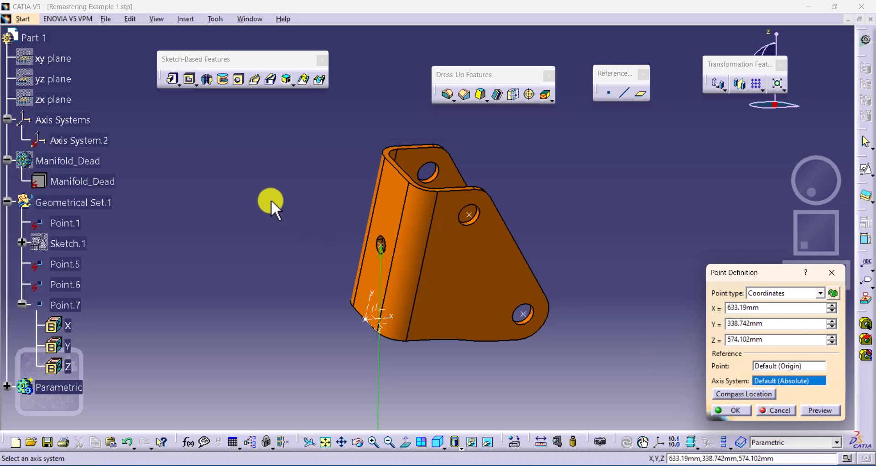
{"action": "left_click", "coordinate": [103, 141]}
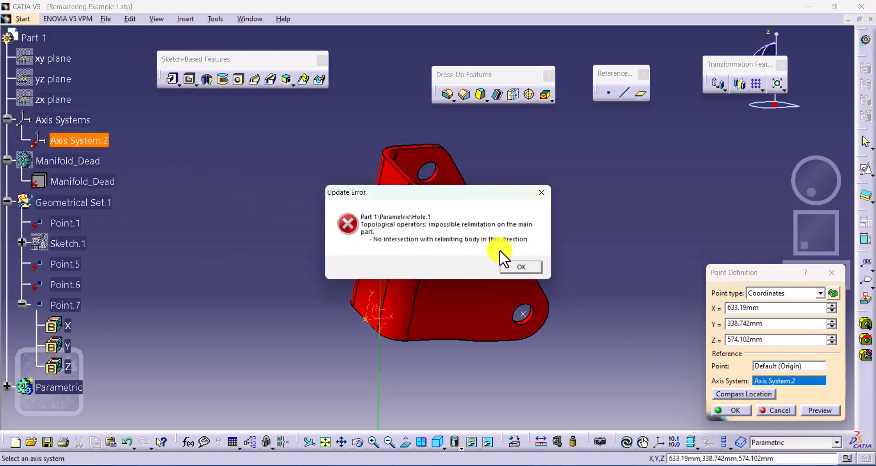
{"action": "left_click", "coordinate": [520, 267]}
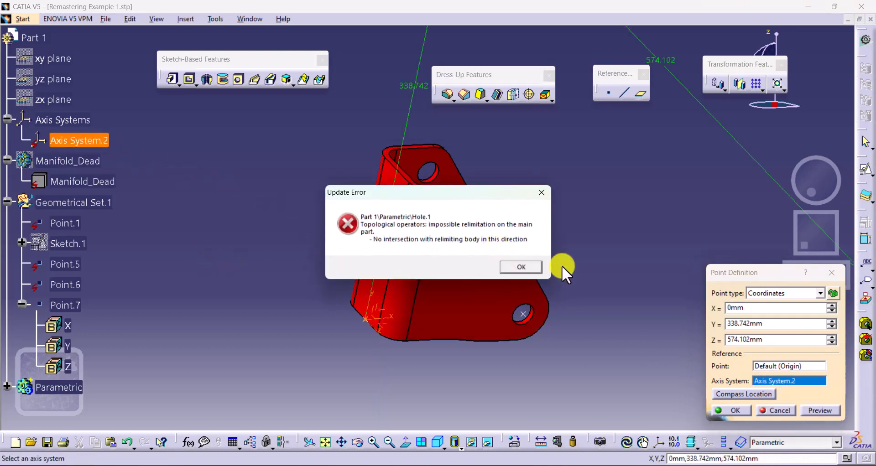
{"action": "left_click", "coordinate": [521, 267]}
{"action": "middle_click_drag", "start_coordinate": [554, 355], "coordinate": [493, 352]}
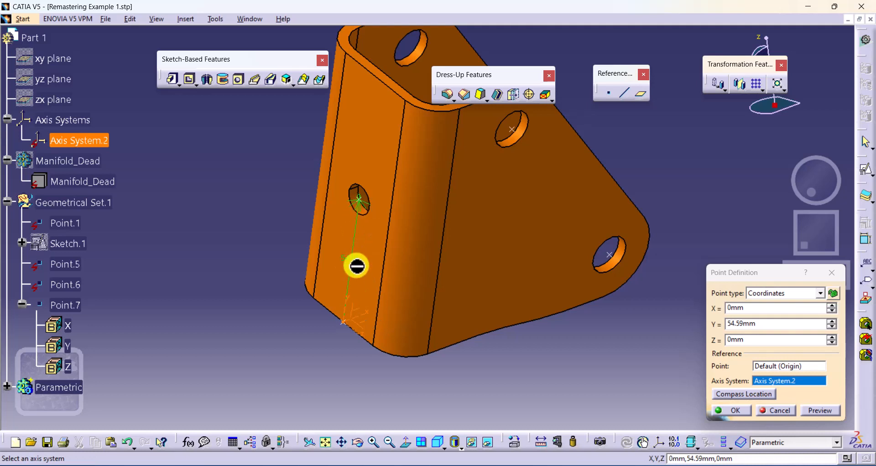
{"action": "left_click", "coordinate": [762, 308]}
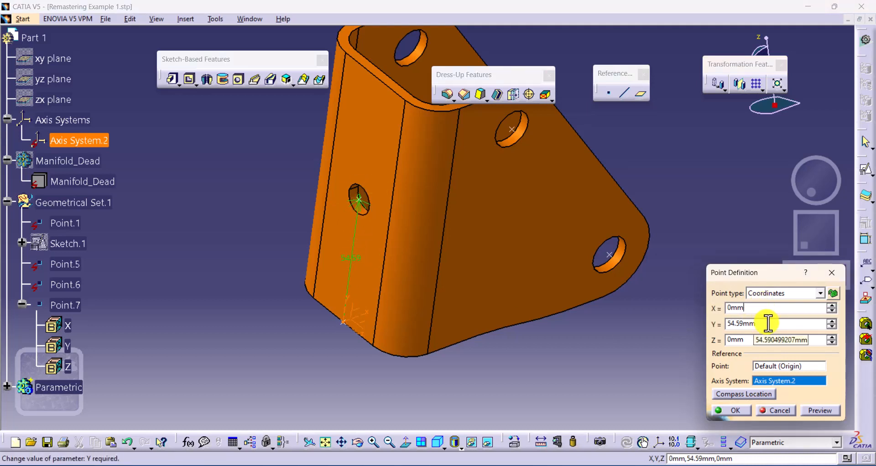
{"action": "left_click", "coordinate": [768, 323]}
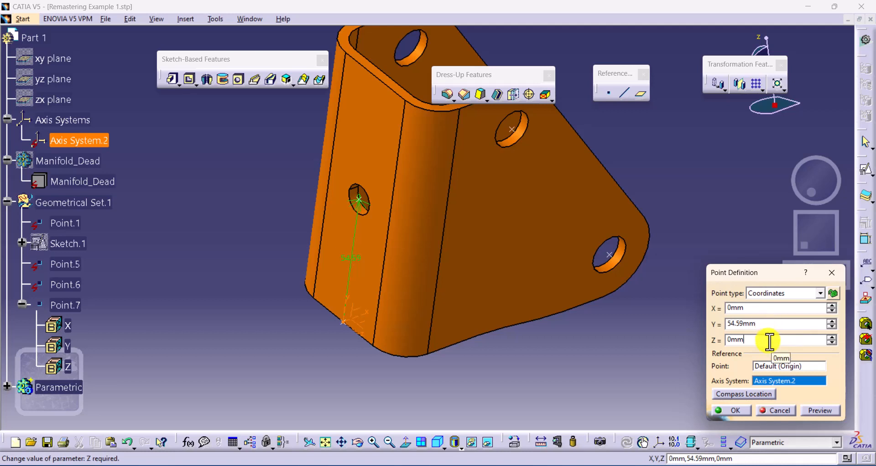
{"action": "left_click", "coordinate": [733, 411]}
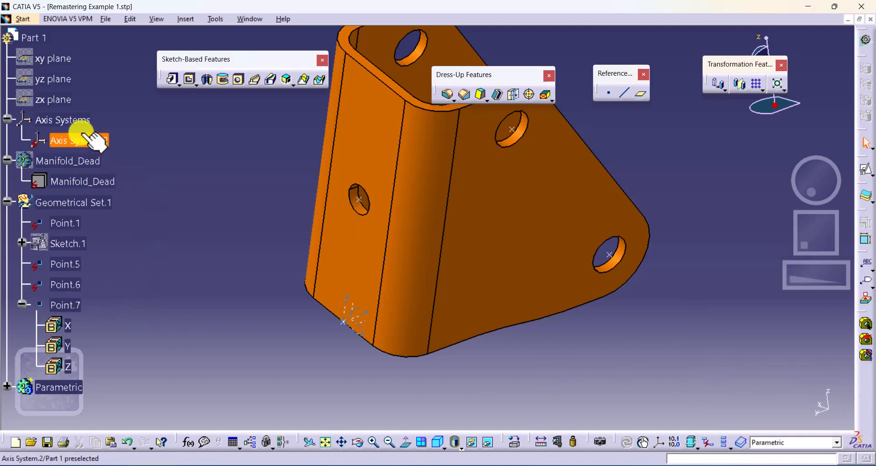
{"action": "left_click", "coordinate": [22, 305]}
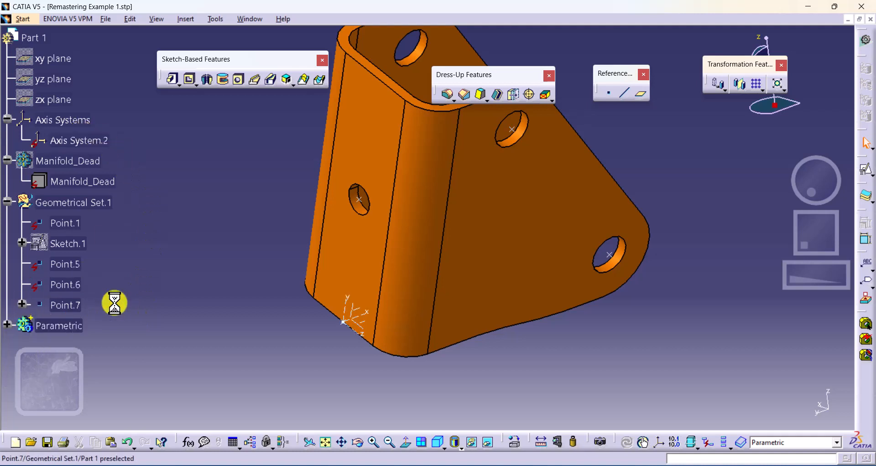
Redefine Point.6 at the upper side-wall hole as a Coordinates point referenced to Axis System.2
{"action": "double_click", "coordinate": [74, 284]}
{"action": "left_click", "coordinate": [782, 321]}
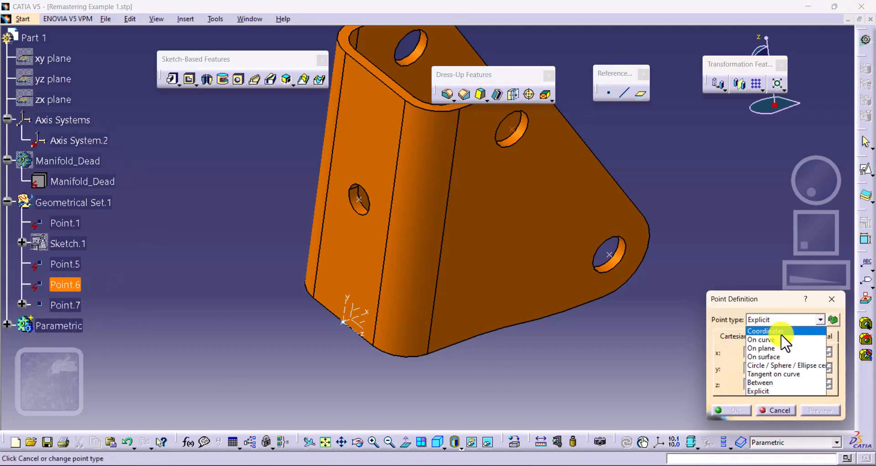
{"action": "left_click", "coordinate": [782, 330]}
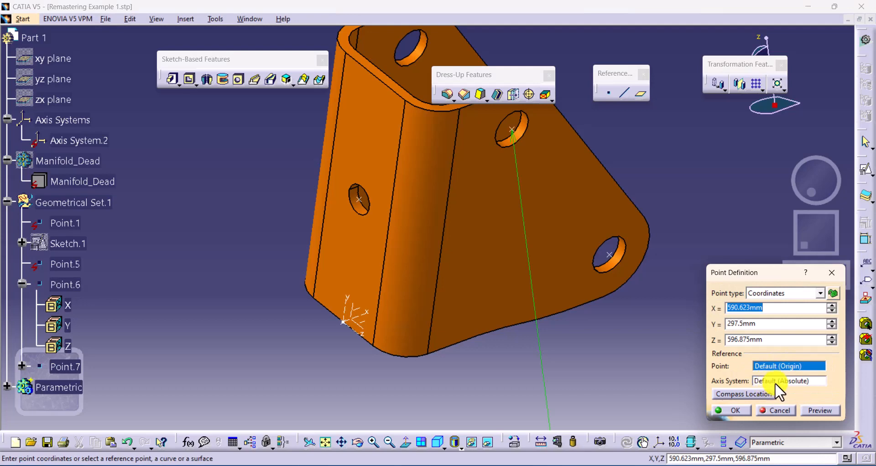
{"action": "left_click", "coordinate": [776, 382]}
{"action": "left_click", "coordinate": [82, 140]}
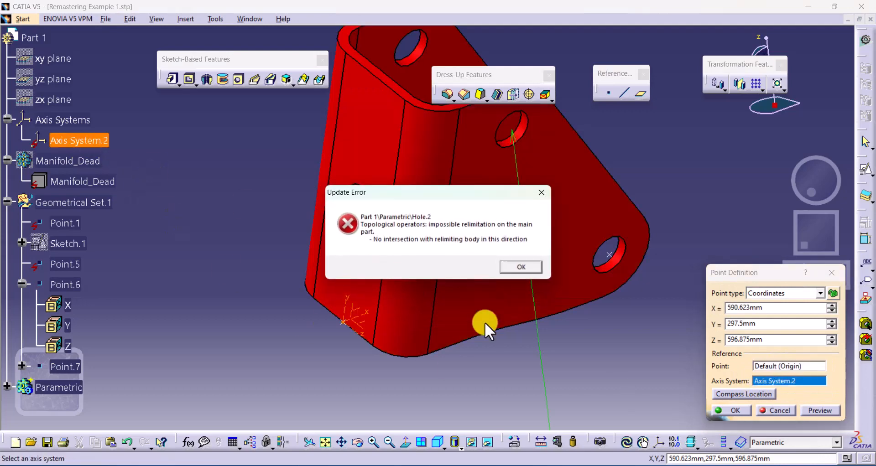
{"action": "left_click", "coordinate": [522, 268]}
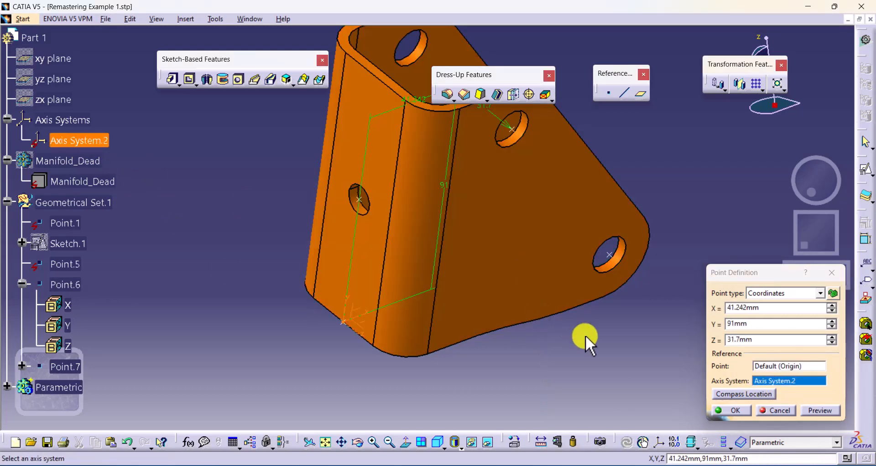
{"action": "middle_click_drag", "start_coordinate": [590, 355], "coordinate": [548, 351]}
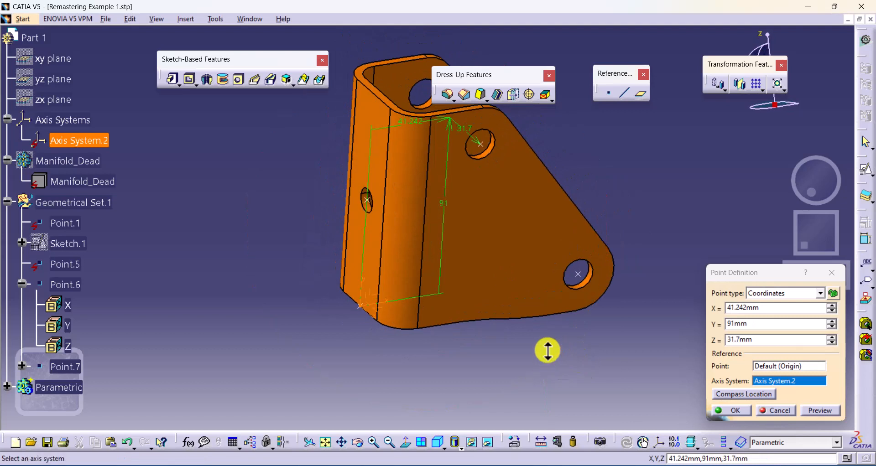
{"action": "left_click", "coordinate": [732, 410]}
Redefine Point.5 at the lower side-wall hole as a Coordinates point referenced to Axis System.2, and collapse the point entries
{"action": "double_click", "coordinate": [69, 284]}
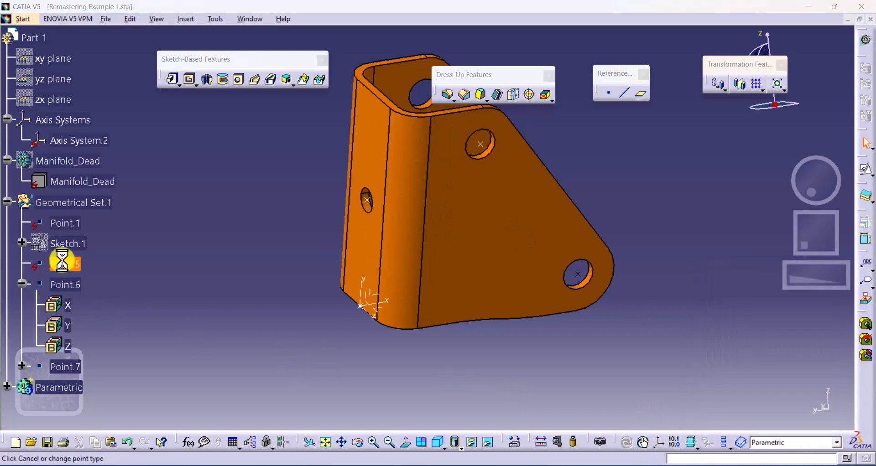
{"action": "left_click", "coordinate": [776, 321]}
{"action": "left_click", "coordinate": [776, 331]}
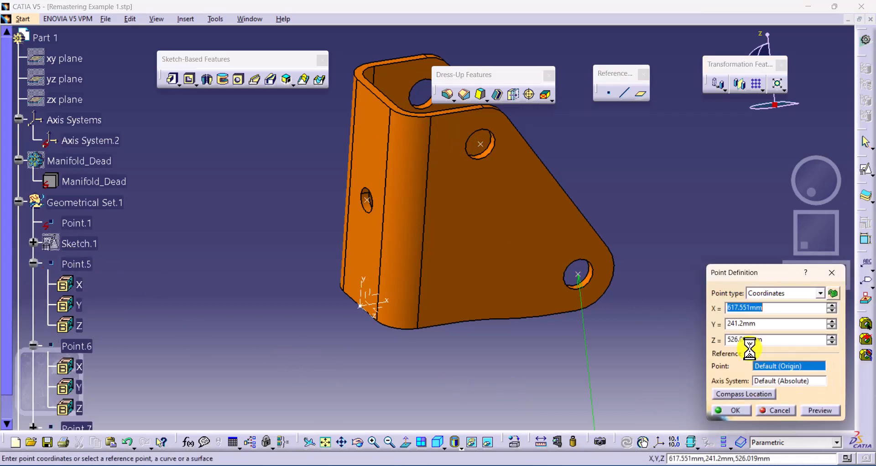
{"action": "left_click", "coordinate": [776, 380]}
{"action": "left_click", "coordinate": [105, 140]}
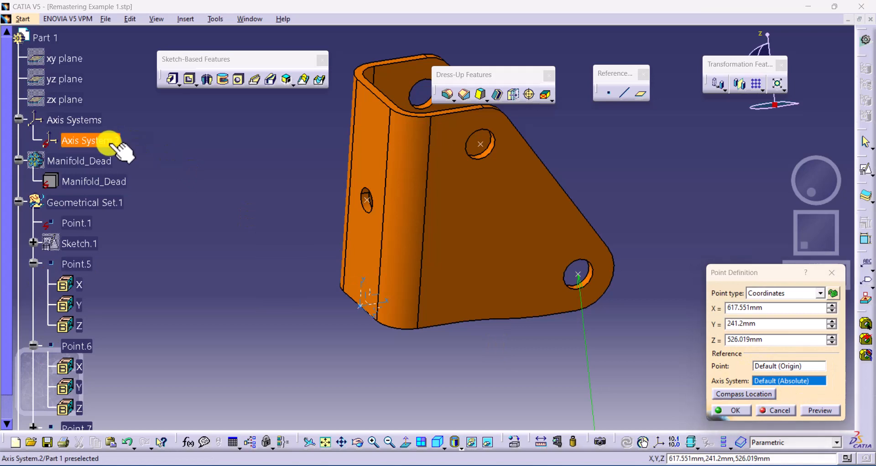
{"action": "left_click", "coordinate": [728, 412]}
{"action": "left_click", "coordinate": [532, 268]}
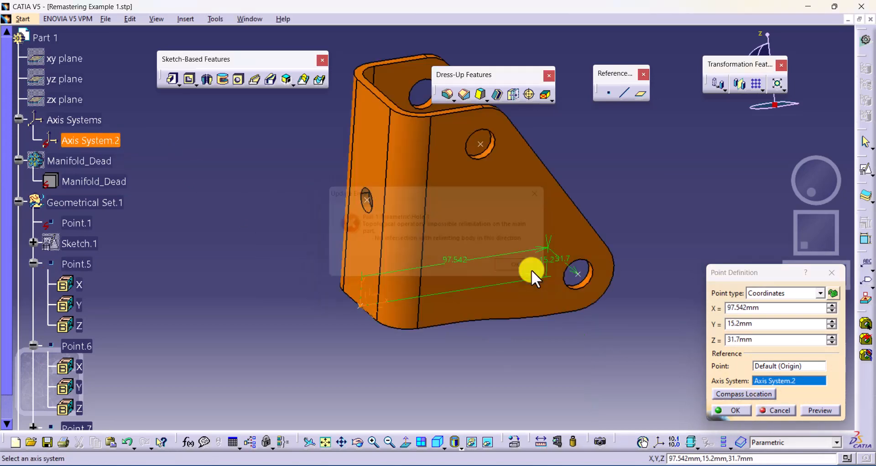
{"action": "left_click", "coordinate": [732, 411]}
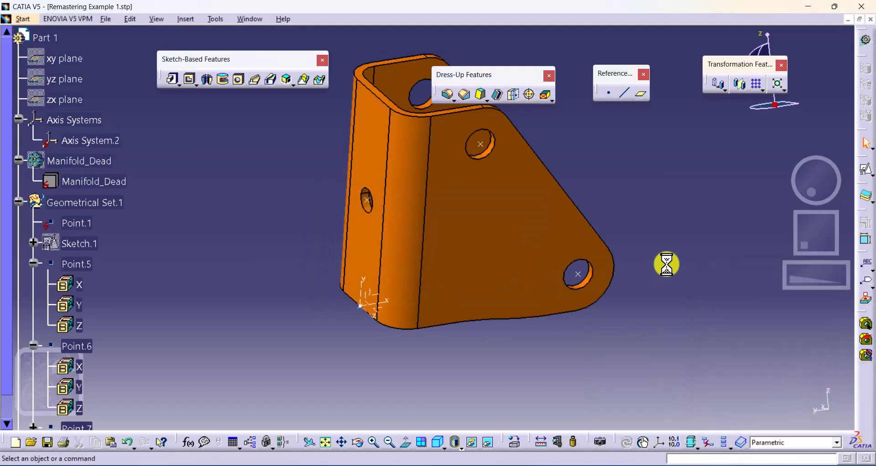
{"action": "left_click", "coordinate": [34, 264]}
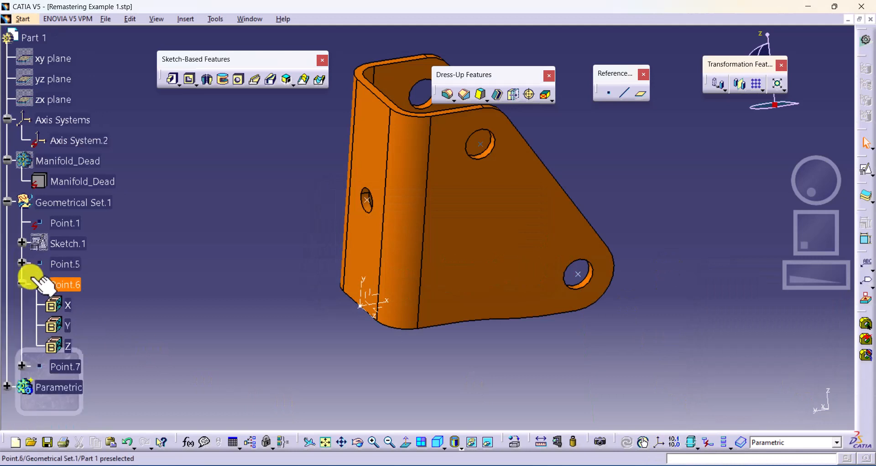
{"action": "left_click", "coordinate": [21, 284]}
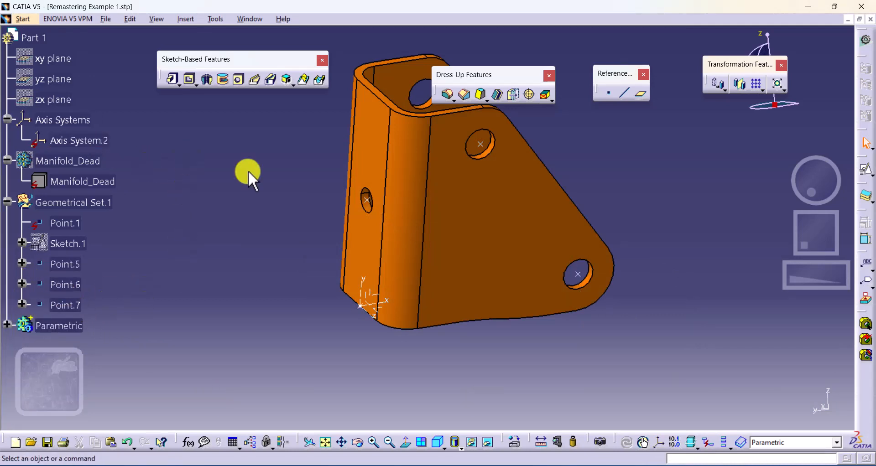
Hide Point.5, Point.6 and Point.7 in Geometrical Set.1
{"action": "left_click", "coordinate": [64, 261]}
{"action": "left_click", "coordinate": [66, 284], "text": "ctrl"}
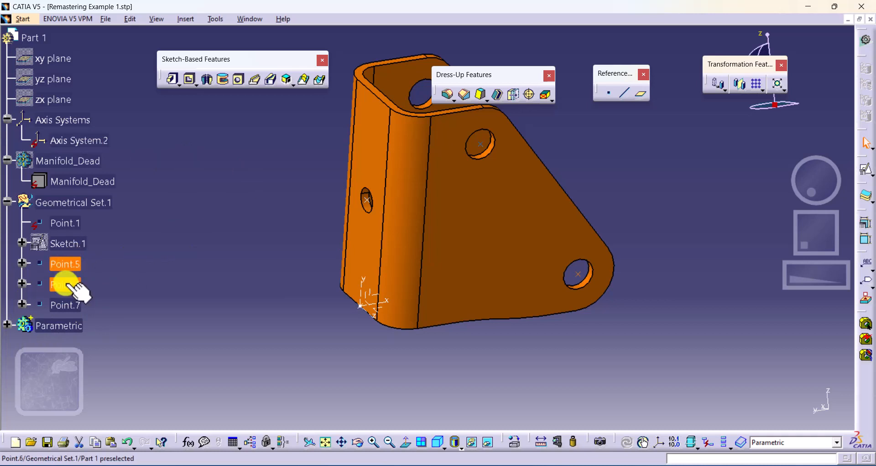
{"action": "left_click", "coordinate": [68, 305], "text": "ctrl"}
{"action": "right_click", "coordinate": [88, 273]}
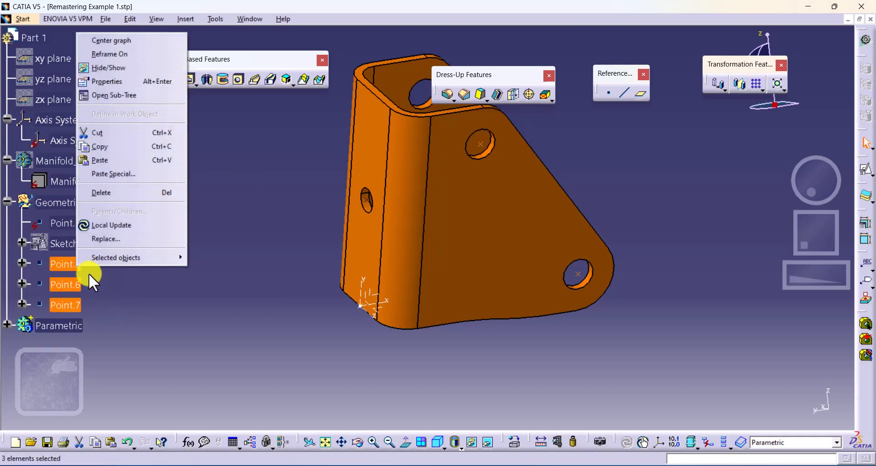
{"action": "left_click", "coordinate": [118, 68]}
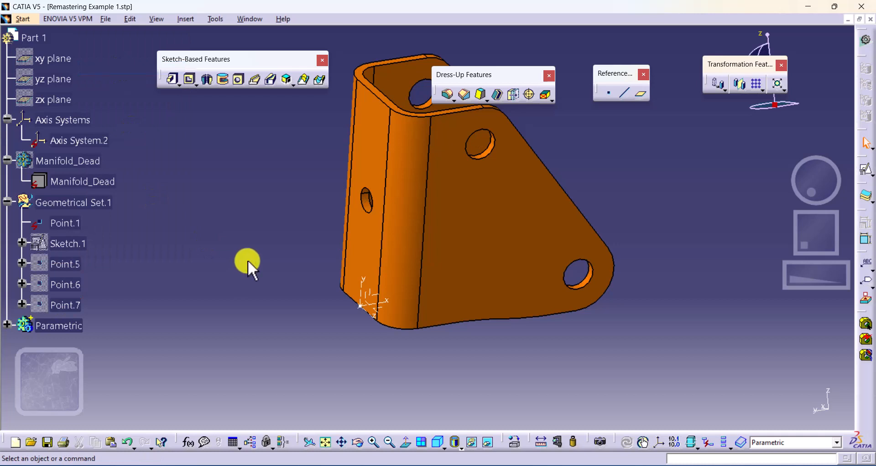
Redefine Axis System.2 from Explicit to Standard type with Point.1 as its origin
{"action": "double_click", "coordinate": [87, 141]}
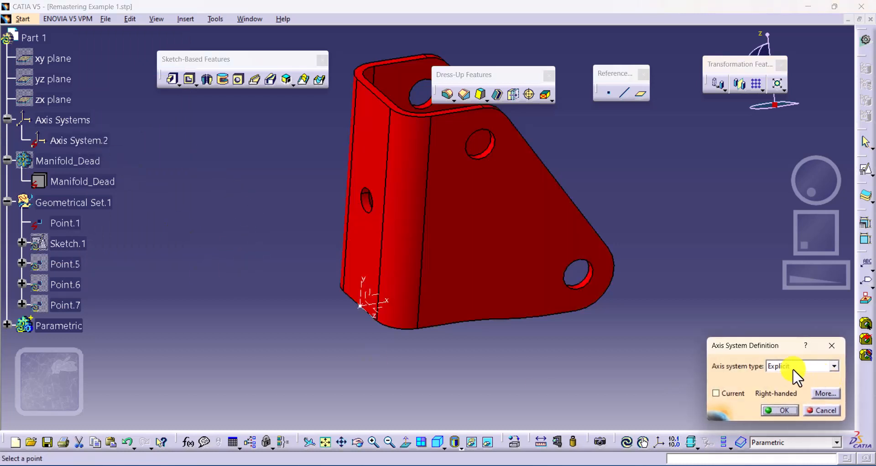
{"action": "left_click", "coordinate": [793, 370]}
{"action": "left_click", "coordinate": [791, 375]}
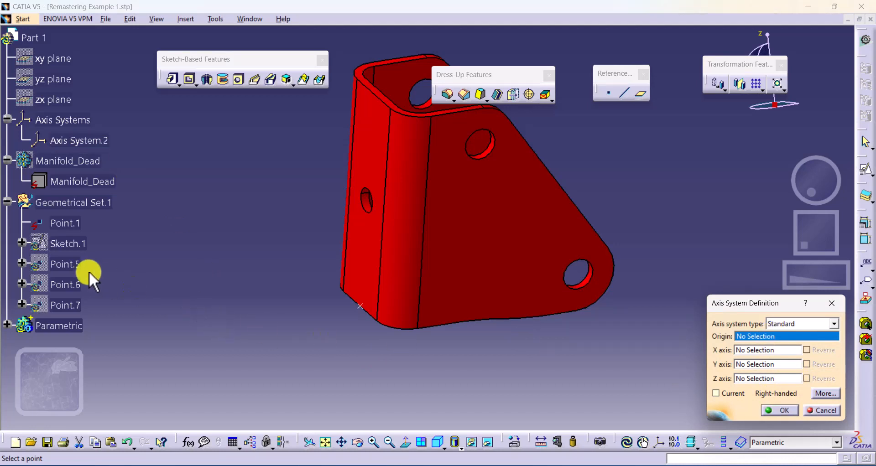
{"action": "left_click", "coordinate": [57, 223]}
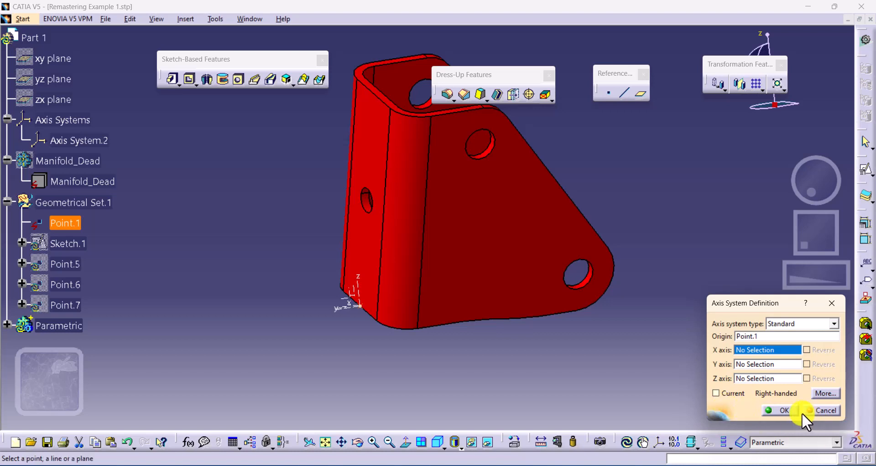
{"action": "left_click", "coordinate": [783, 410]}
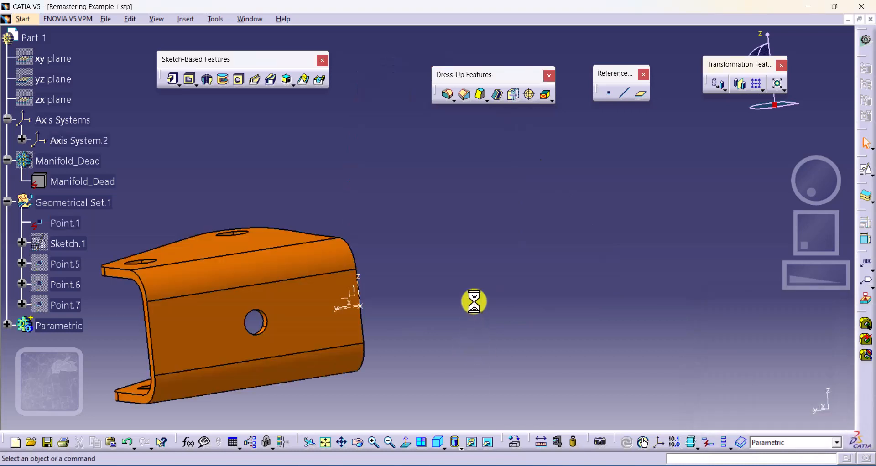
Show the Manifold_Dead body to compare its position and orientation with the Parametric body
{"action": "right_click", "coordinate": [91, 163]}
{"action": "left_click", "coordinate": [114, 202]}
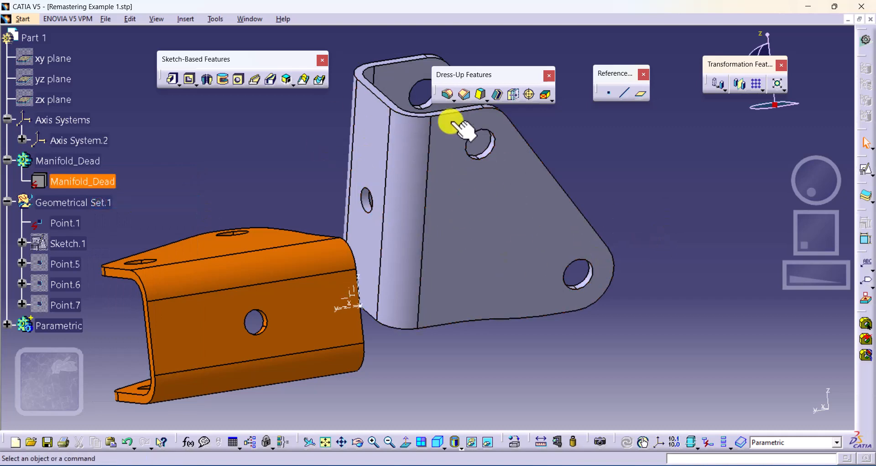
{"action": "middle_click_drag", "start_coordinate": [563, 239], "coordinate": [512, 283]}
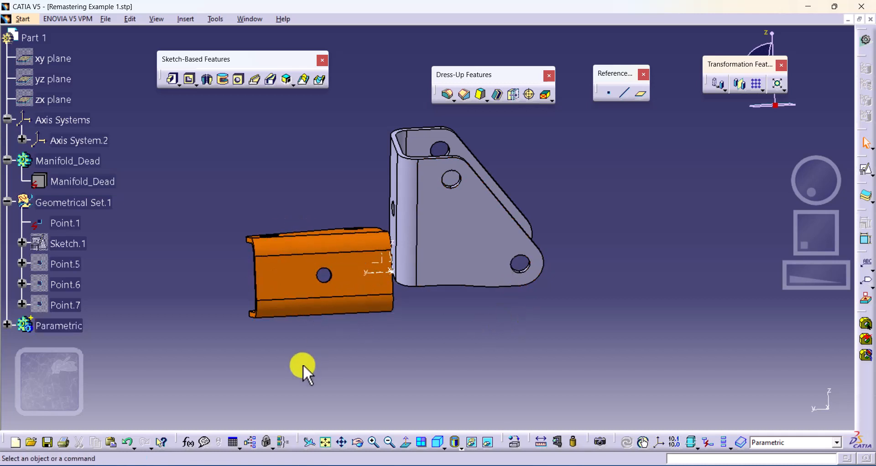
Open Point.1 for editing and change its point type from Explicit to Coordinates
{"action": "double_click", "coordinate": [63, 224]}
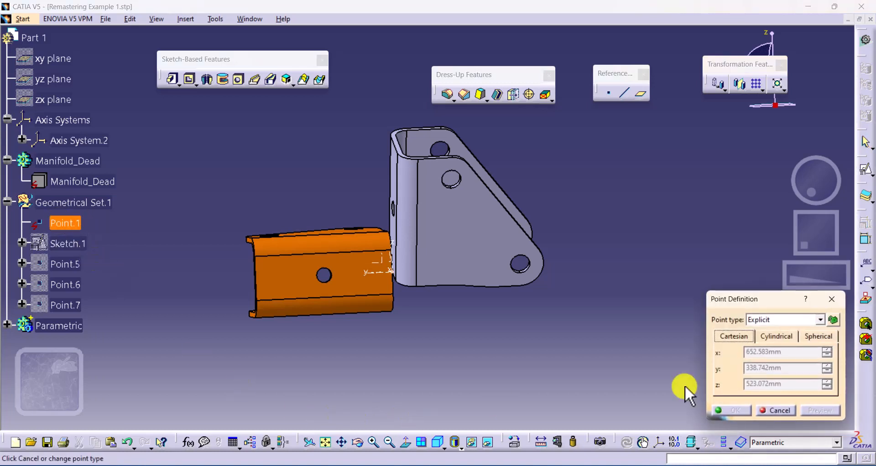
{"action": "left_click", "coordinate": [781, 319]}
{"action": "left_click", "coordinate": [771, 331]}
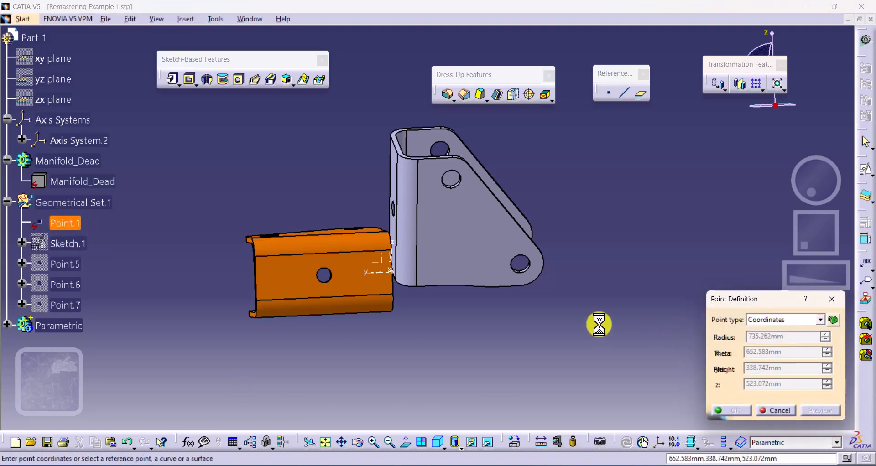
{"action": "middle_click_drag", "start_coordinate": [495, 330], "coordinate": [472, 379]}
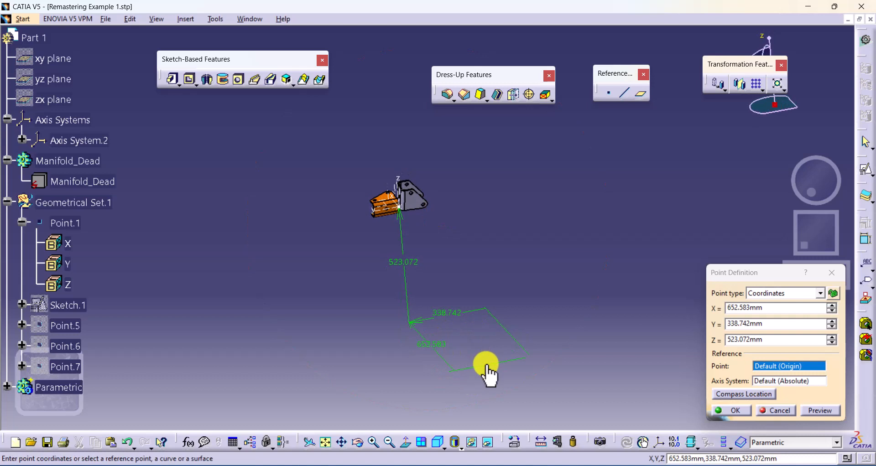
Set Point.1's X, Y and Z coordinates to 0 mm relative to the default origin and absolute axis system
{"action": "left_click", "coordinate": [773, 307]}
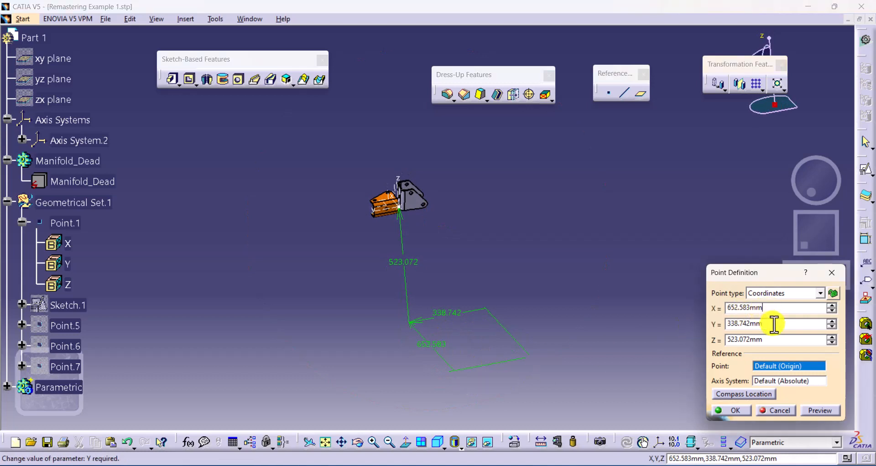
{"action": "left_click", "coordinate": [774, 324]}
{"action": "double_click", "coordinate": [774, 308]}
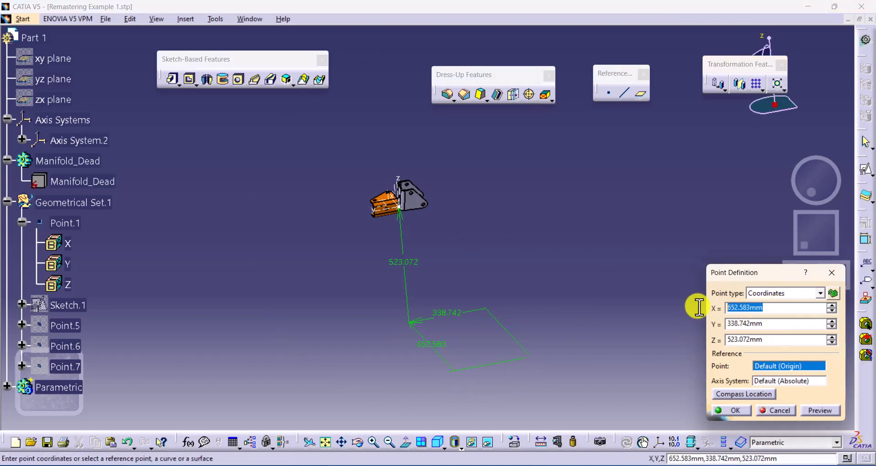
{"action": "type", "text": "0"}
{"action": "key", "text": "Tab"}
{"action": "type", "text": "0"}
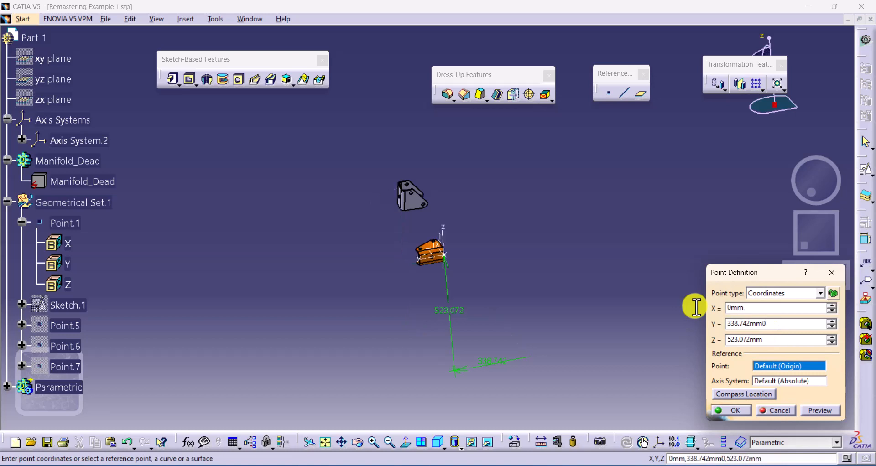
{"action": "key", "text": "BackSpace"}
{"action": "key", "text": "BackSpace"}
{"action": "key", "text": "BackSpace"}
{"action": "key", "text": "BackSpace"}
{"action": "key", "text": "BackSpace"}
{"action": "key", "text": "BackSpace"}
{"action": "key", "text": "BackSpace"}
{"action": "key", "text": "BackSpace"}
{"action": "key", "text": "BackSpace"}
{"action": "type", "text": "0"}
{"action": "key", "text": "Tab"}
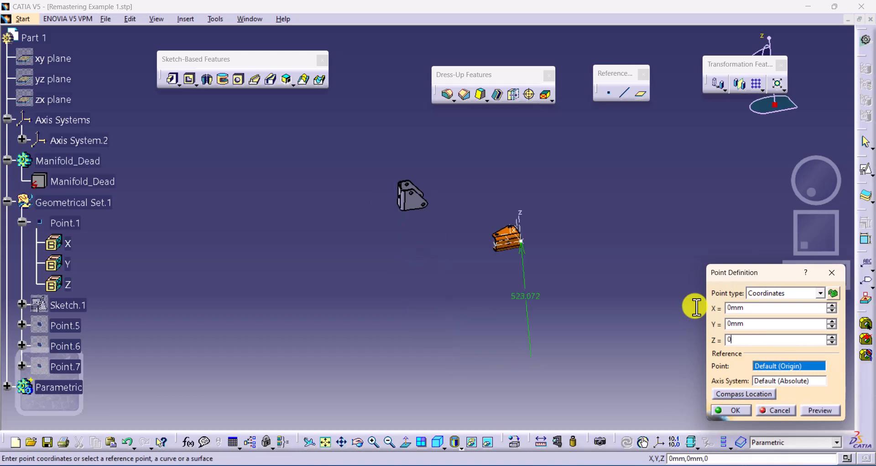
{"action": "type", "text": "0"}
{"action": "key", "text": "Tab"}
{"action": "left_click", "coordinate": [736, 411]}
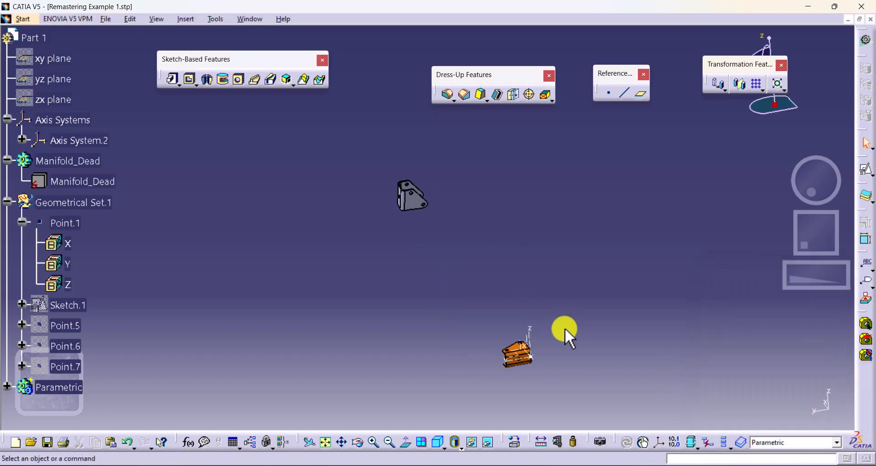
Hide the Manifold_Dead body so that only the Parametric bracket is displayed
{"action": "middle_click", "coordinate": [523, 357]}
{"action": "middle_click_drag", "start_coordinate": [470, 315], "coordinate": [516, 187], "text": "ctrl"}
{"action": "middle_click_drag", "start_coordinate": [451, 293], "coordinate": [403, 245]}
{"action": "middle_click_drag", "start_coordinate": [544, 220], "coordinate": [457, 329]}
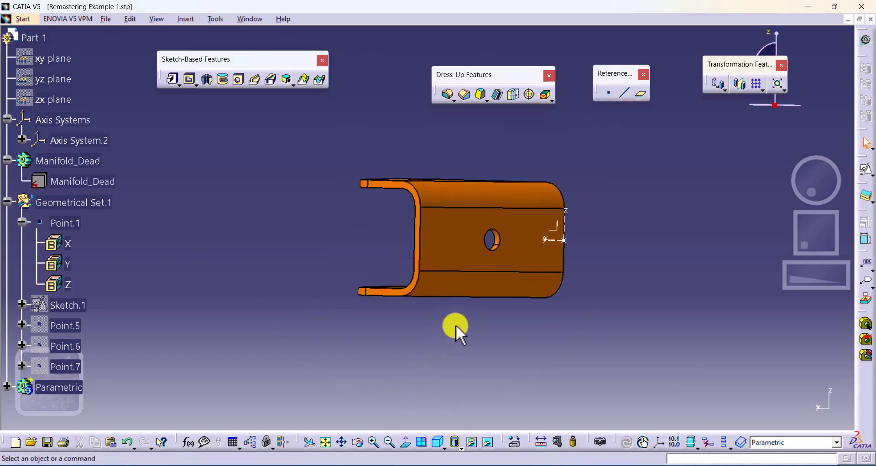
{"action": "left_click", "coordinate": [97, 163]}
{"action": "right_click", "coordinate": [110, 172]}
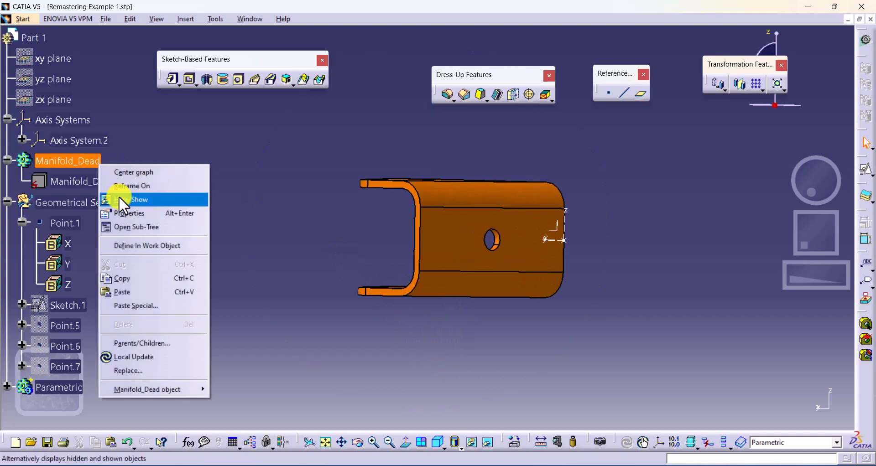
{"action": "left_click", "coordinate": [119, 200]}
{"action": "middle_click_drag", "start_coordinate": [396, 258], "coordinate": [489, 303]}
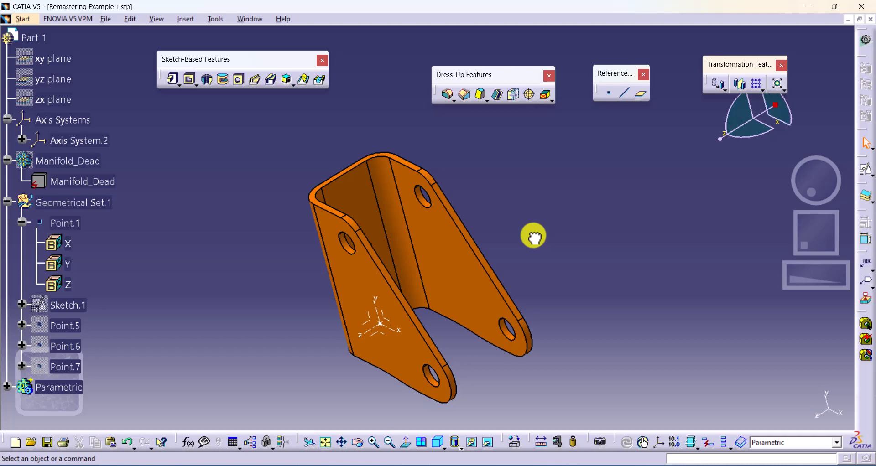
Expand the Parametric body to review its pad, fillets, shell and holes, and collapse Point.1's coordinate entries
{"action": "left_click", "coordinate": [8, 387]}
{"action": "scroll", "coordinate": [71, 359], "scroll_direction": "down", "scroll_amount": 4}
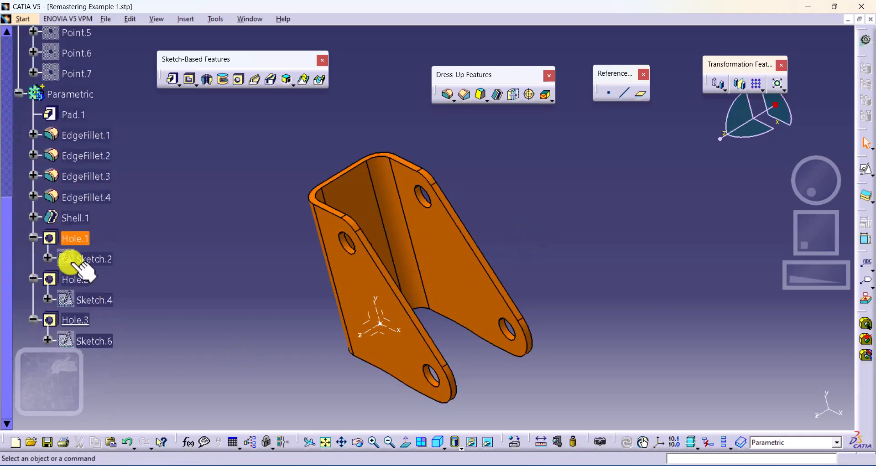
{"action": "scroll", "coordinate": [82, 191], "scroll_direction": "up", "scroll_amount": 6}
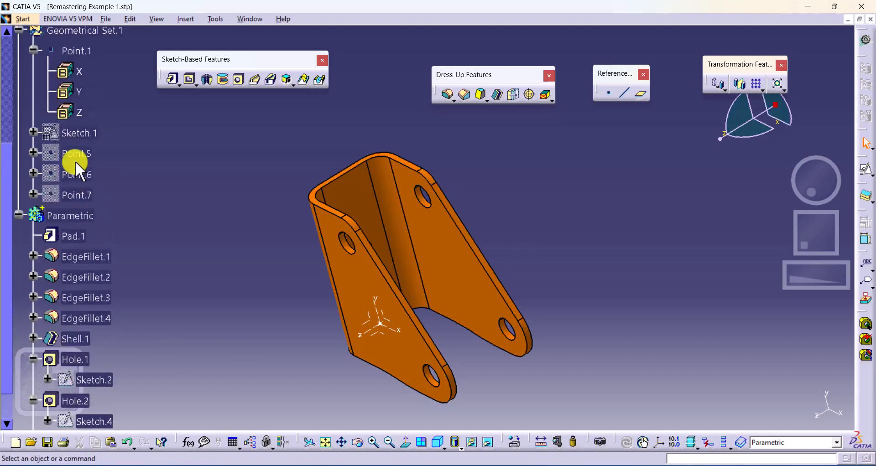
{"action": "left_click", "coordinate": [33, 51]}
{"action": "left_click", "coordinate": [362, 323]}
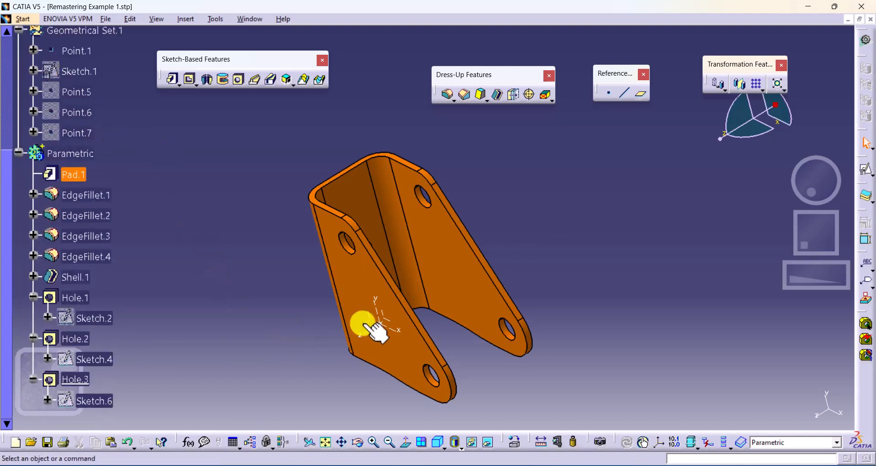
{"action": "middle_click_drag", "start_coordinate": [362, 323], "coordinate": [387, 292]}
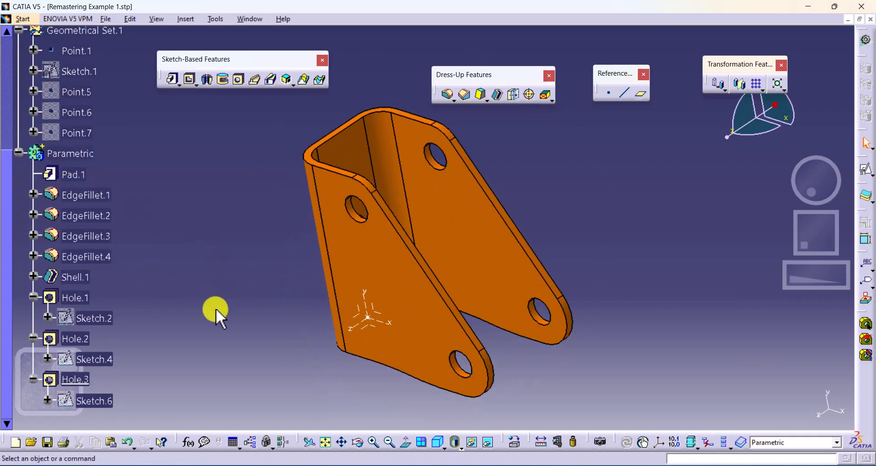